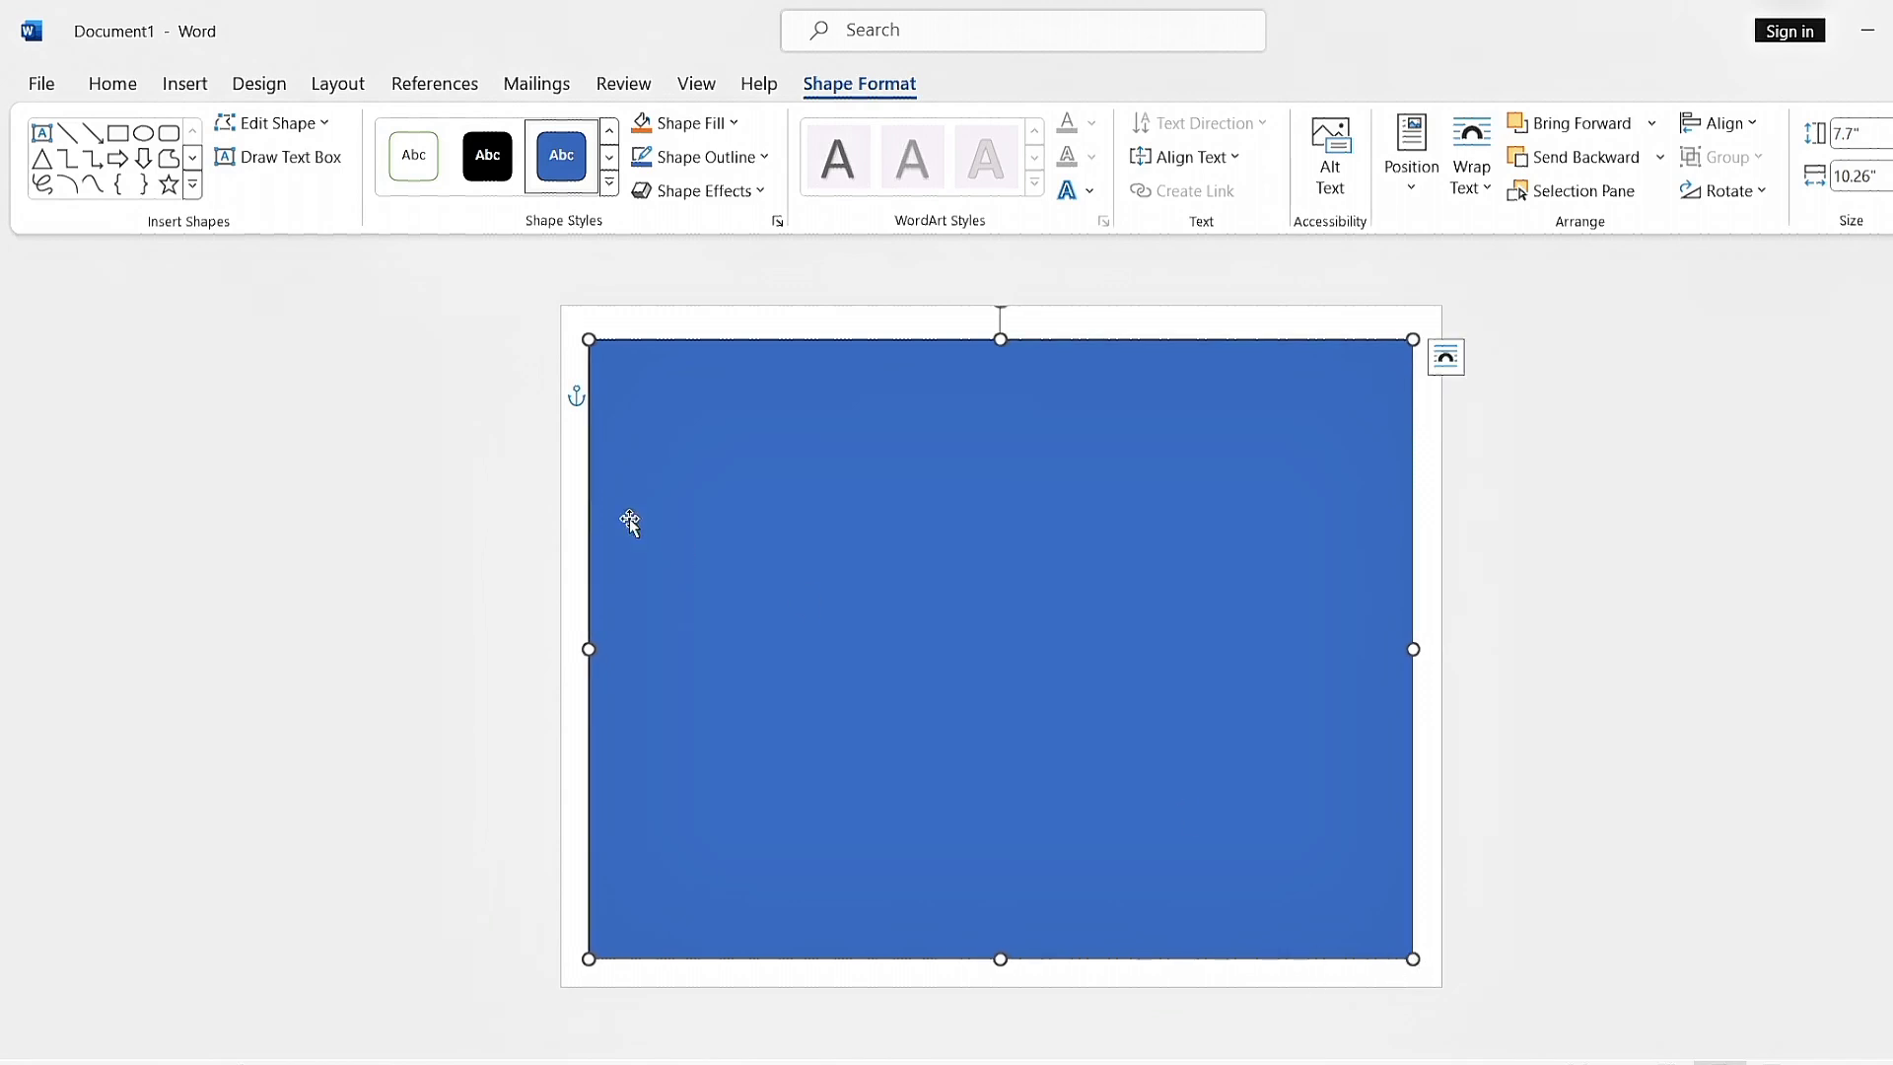
Step: Give the page-sized rectangle a 4½ pt outline in standard orange
{"action": "left_click", "coordinate": [701, 156]}
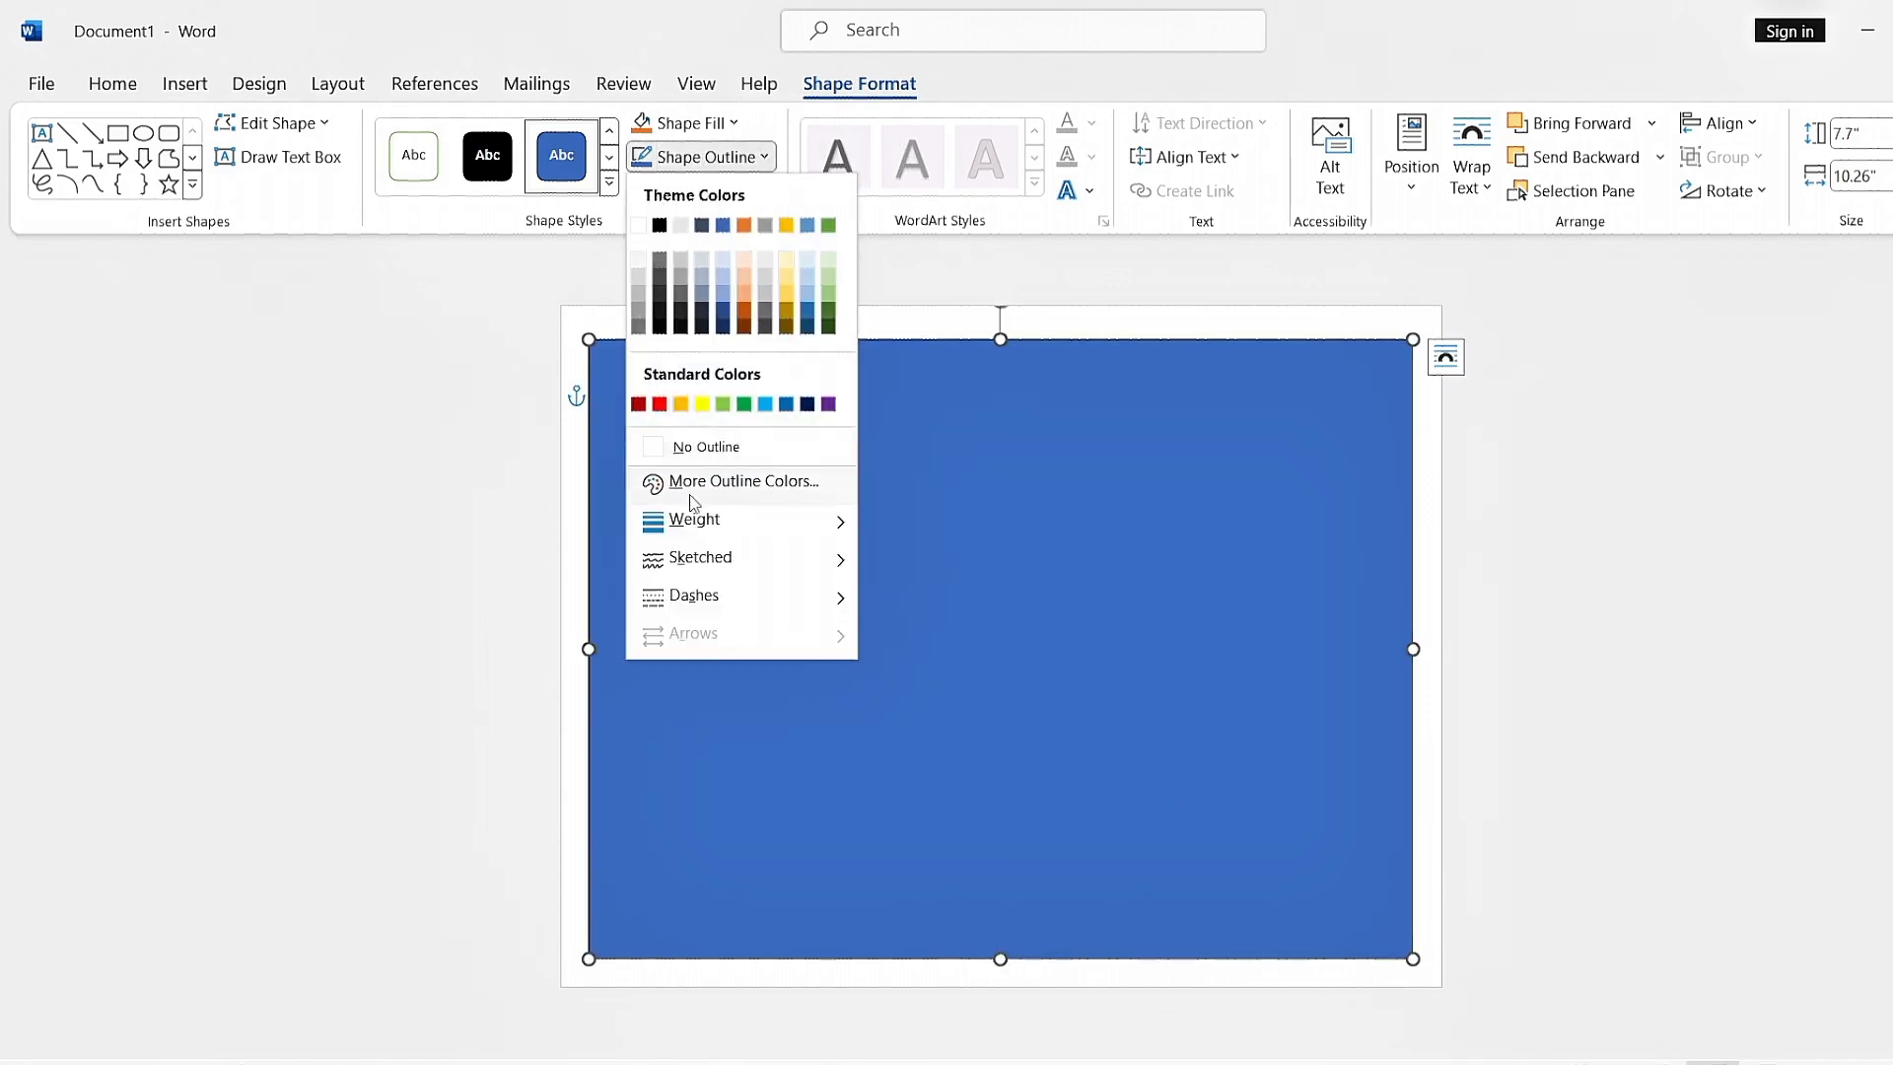
{"action": "mouse_move", "coordinate": [695, 533]}
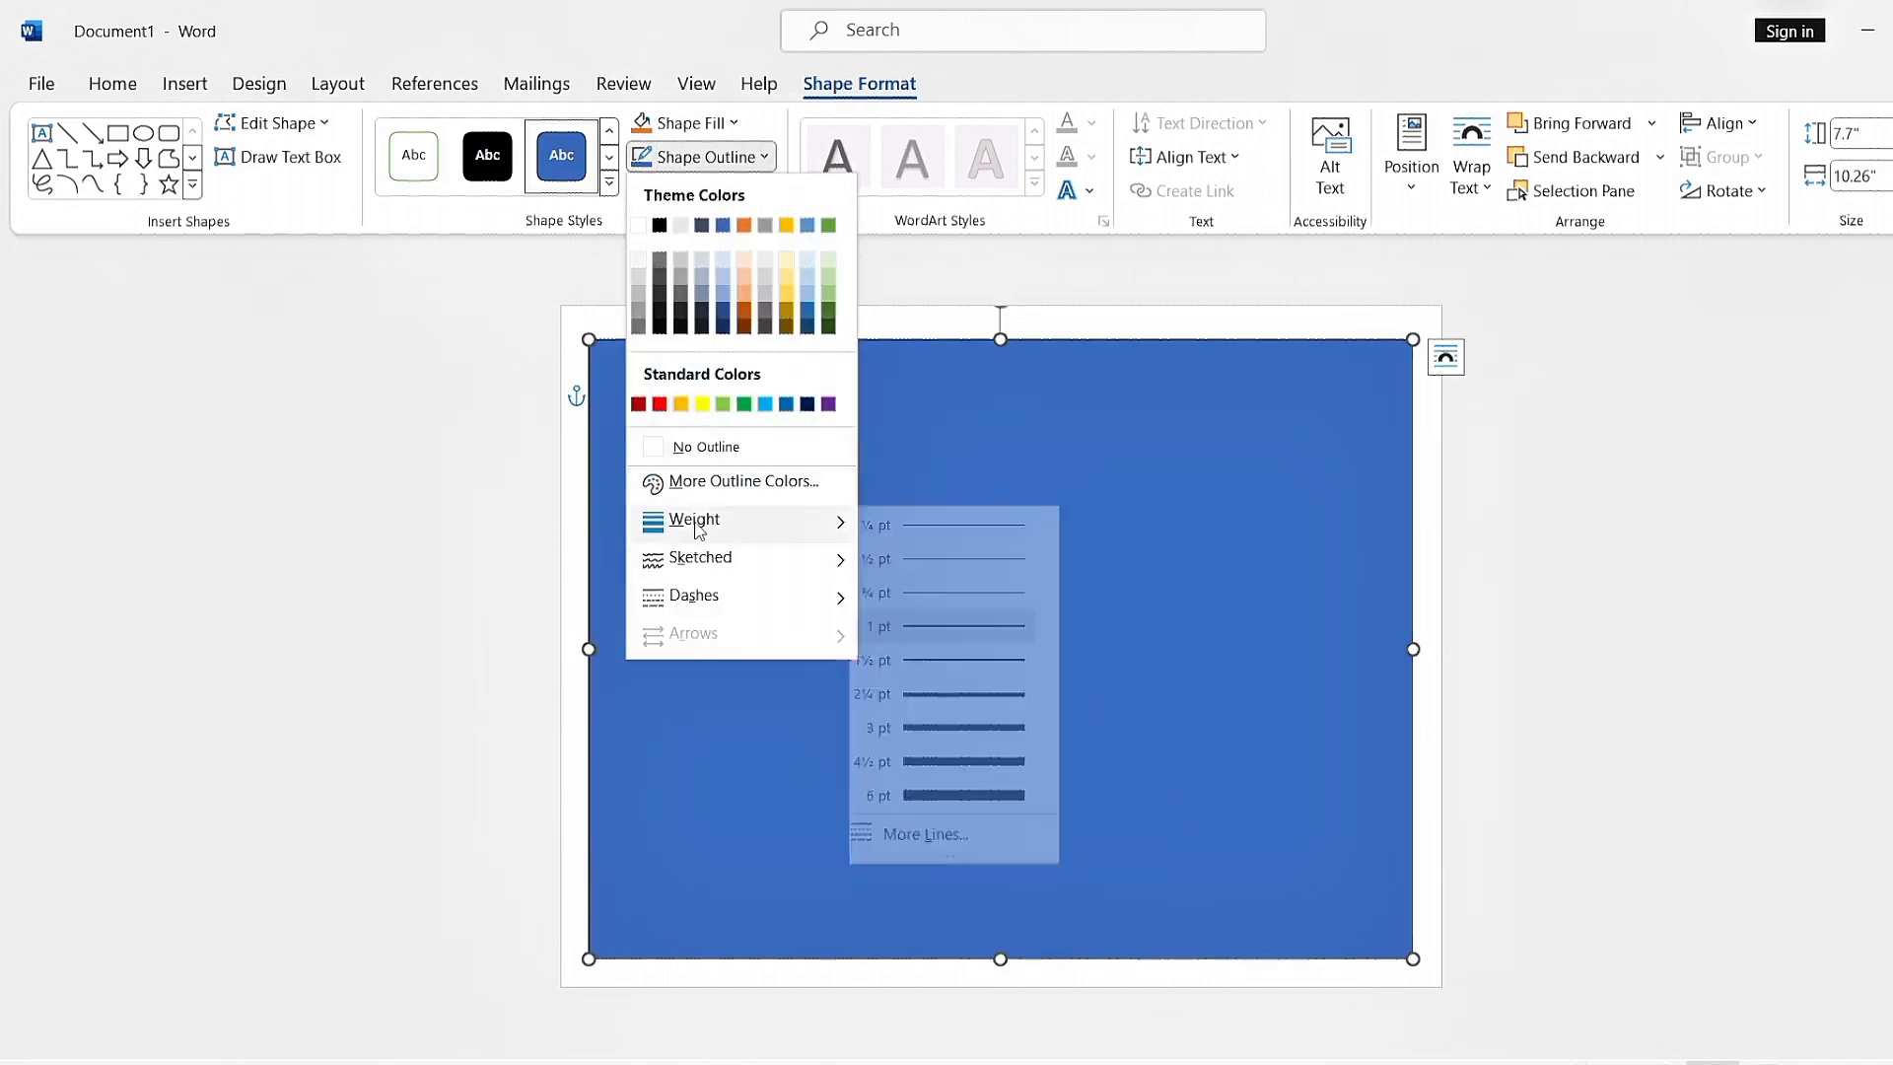
{"action": "left_click", "coordinate": [991, 769]}
{"action": "left_click", "coordinate": [701, 156]}
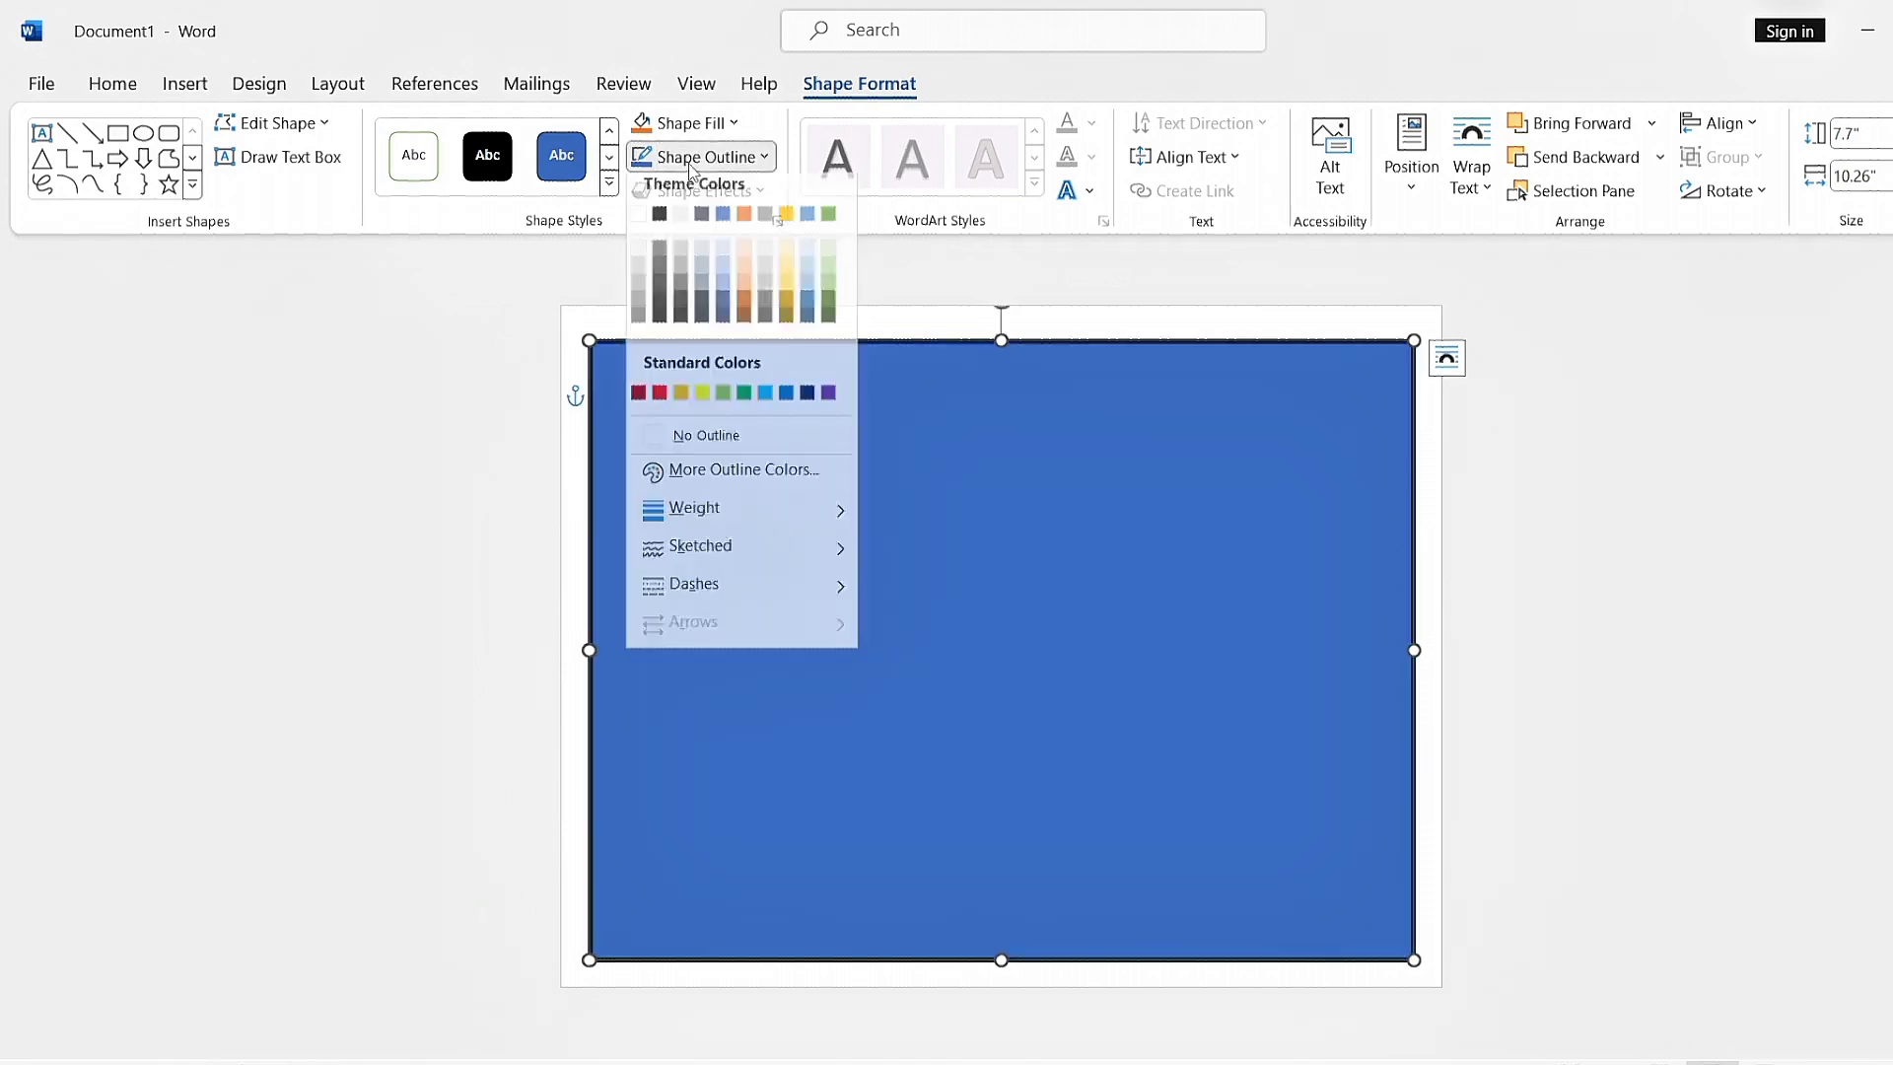
{"action": "left_click", "coordinate": [680, 404]}
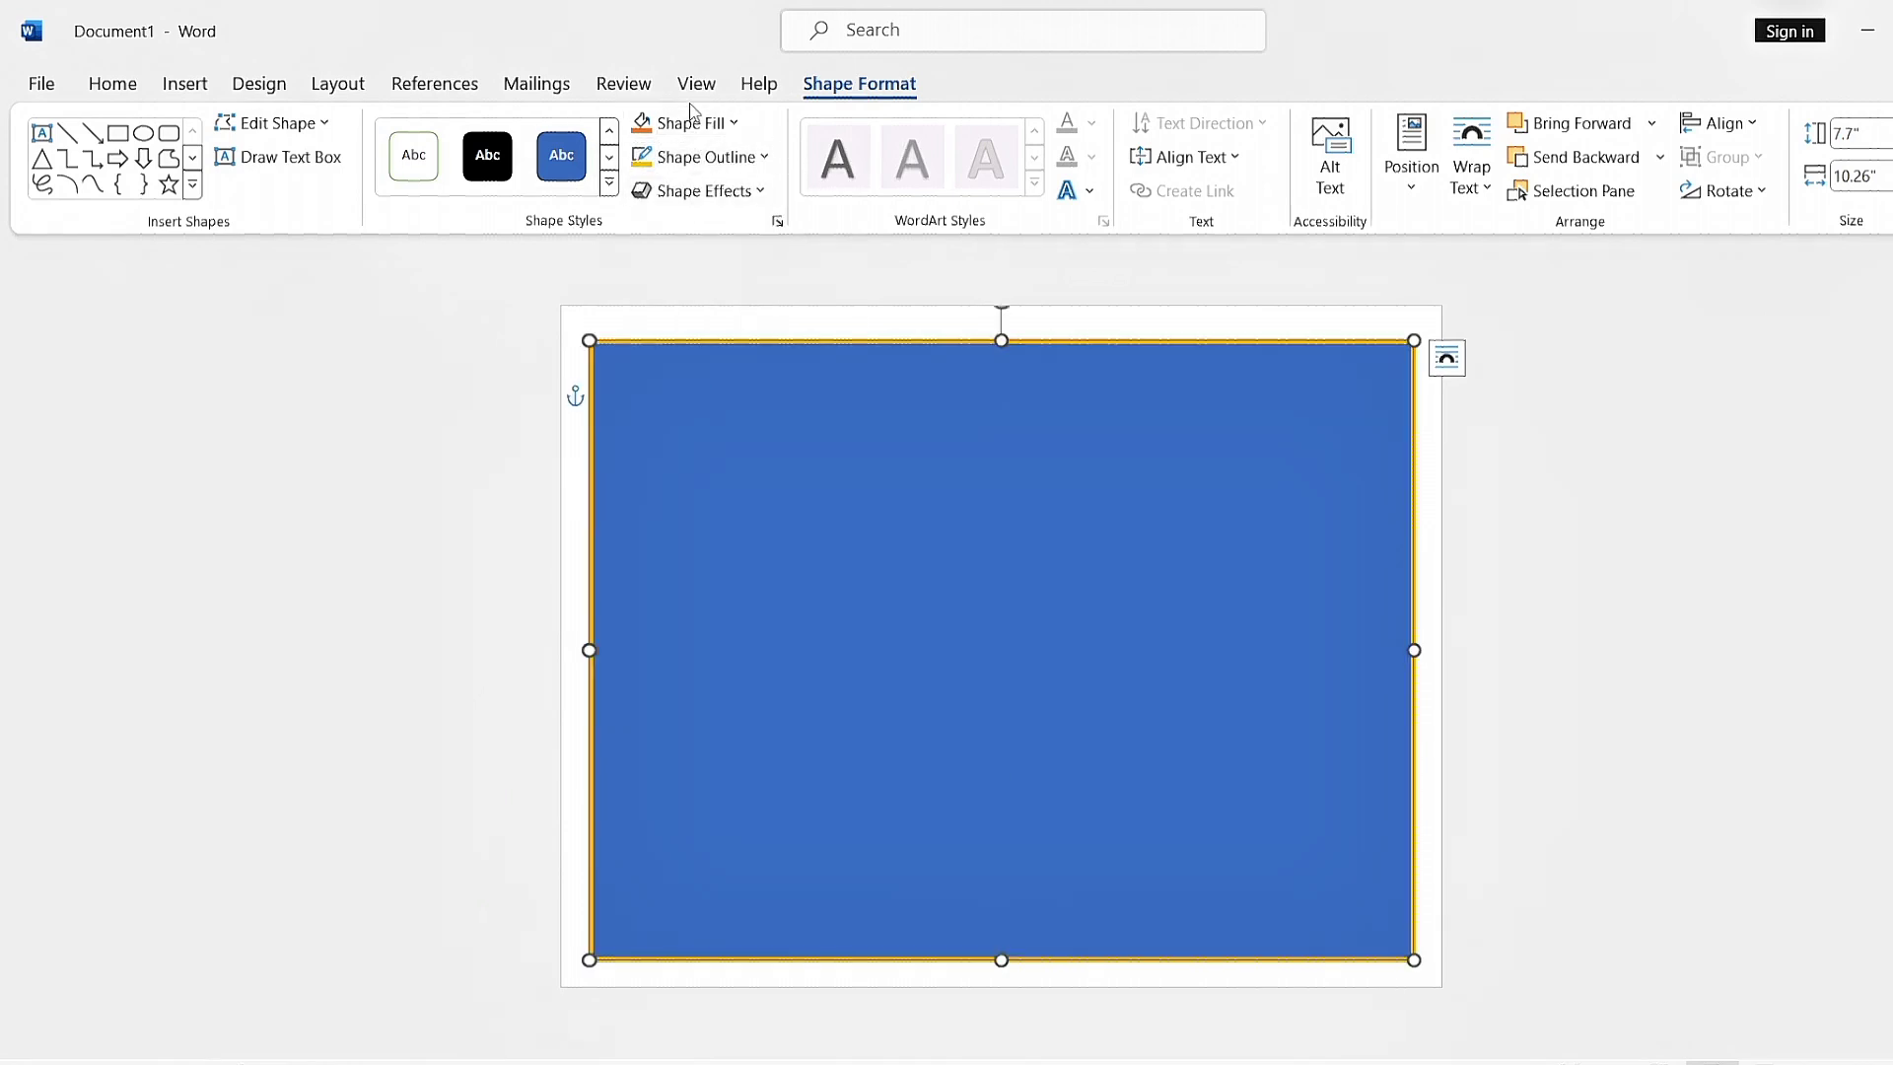
Step: Remove the fill from the page-sized rectangle so only its border is drawn
{"action": "left_click", "coordinate": [687, 134]}
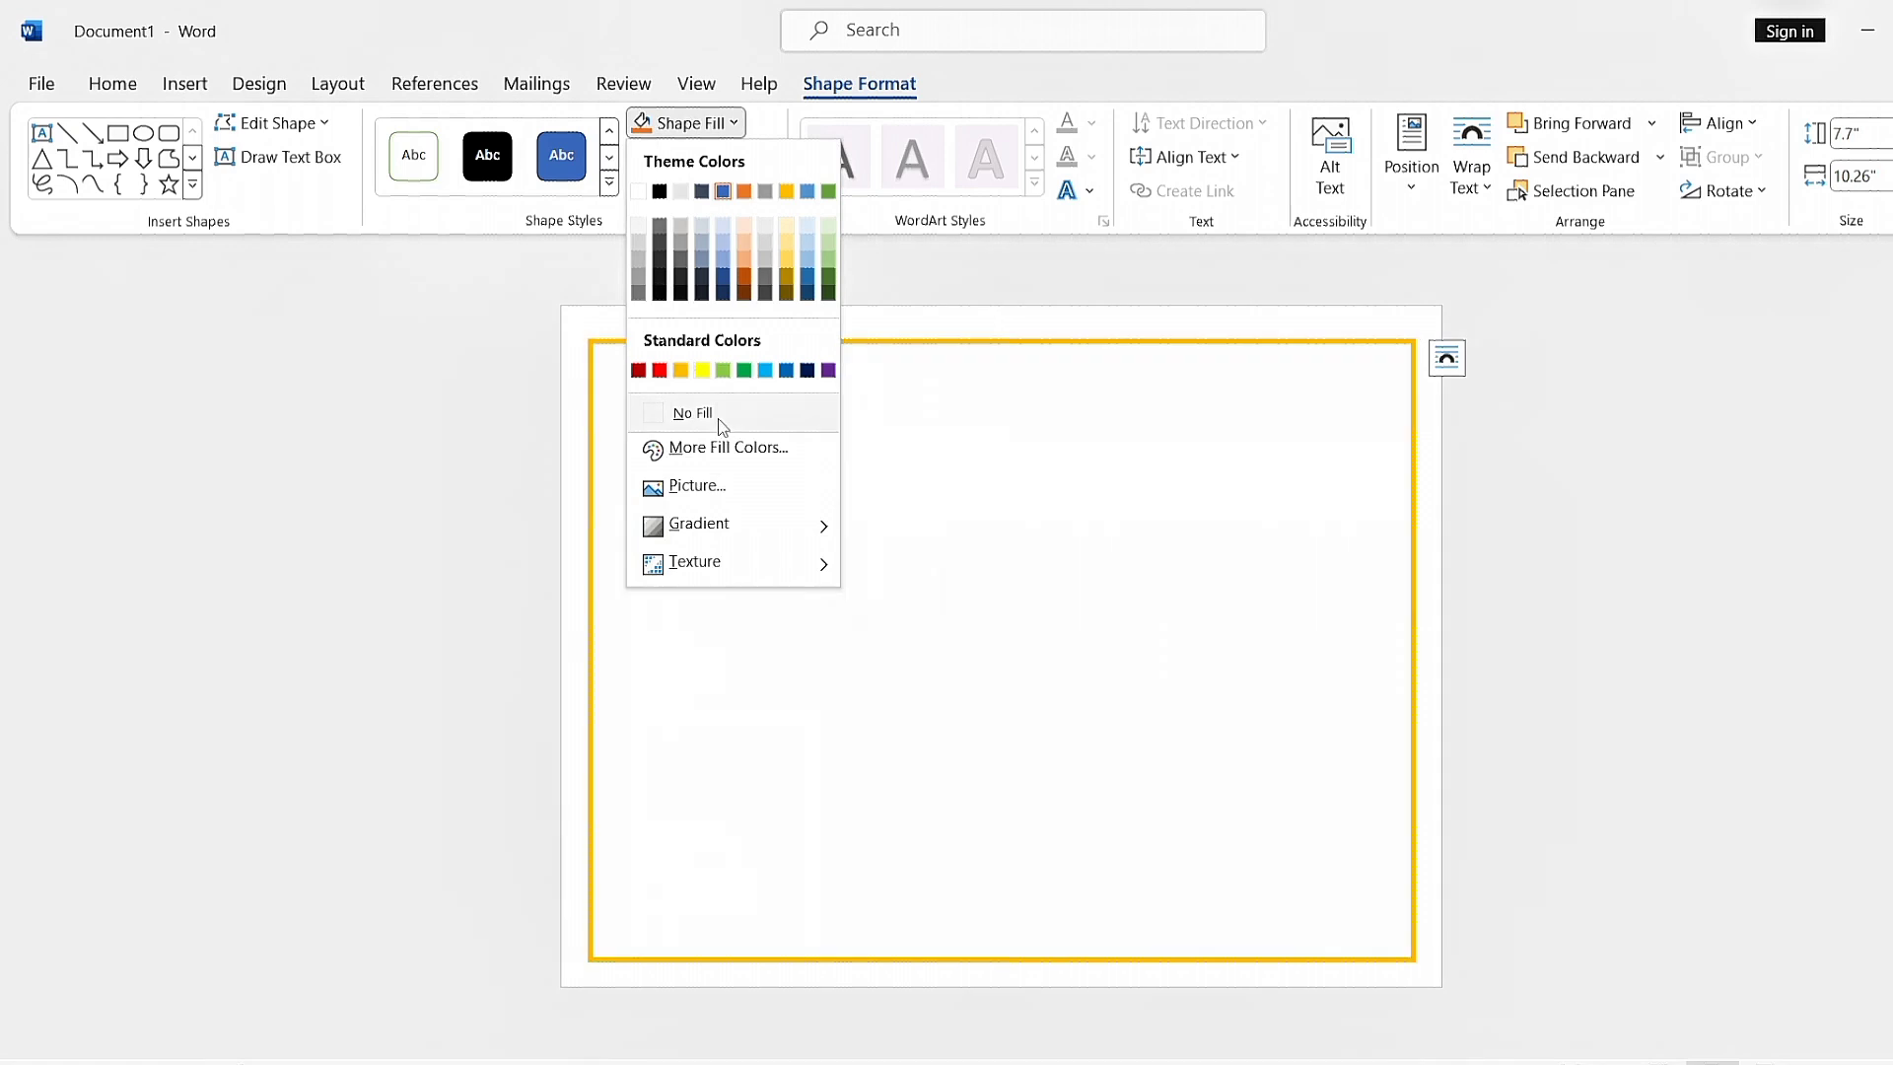
{"action": "left_click", "coordinate": [720, 418]}
{"action": "left_click", "coordinate": [1487, 612]}
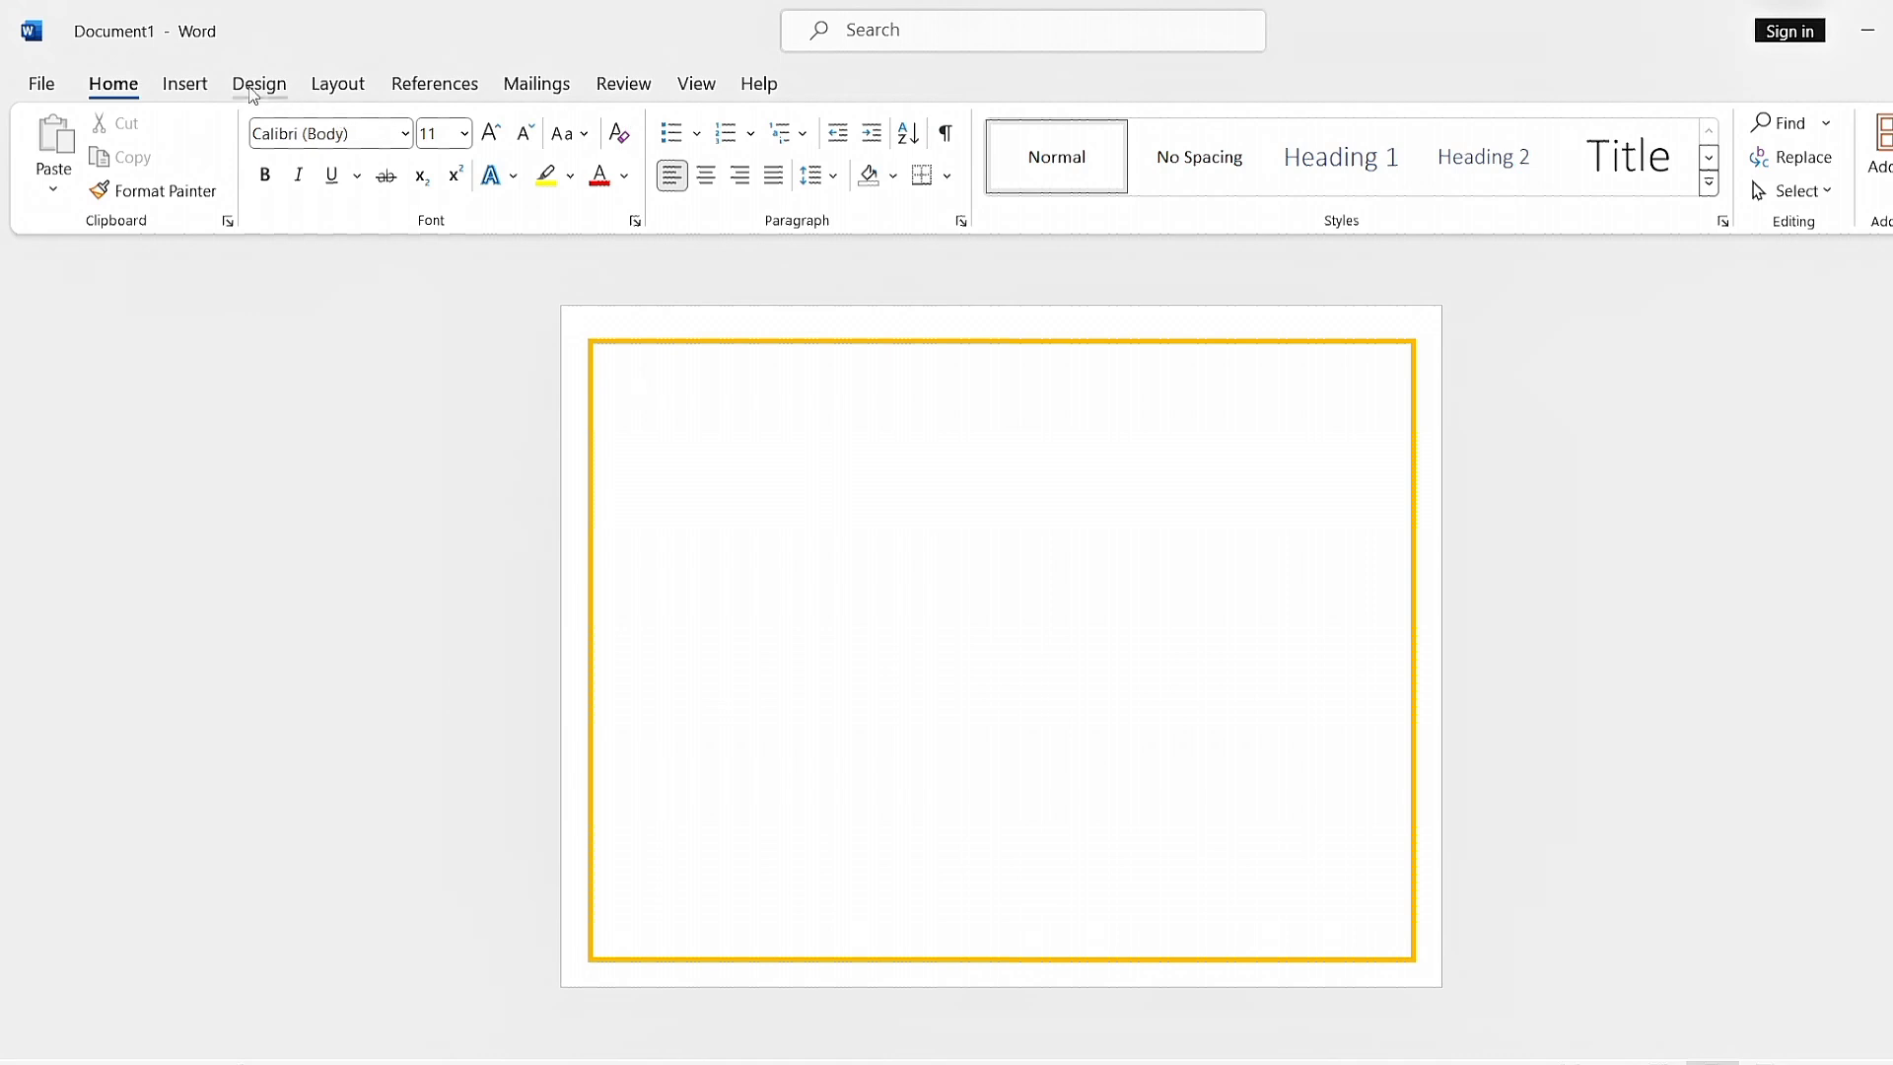
Step: Draw a triangle about 3.39" by 3.43", rotate it diagonally and move it over the page's upper-left corner
{"action": "left_click", "coordinate": [187, 83]}
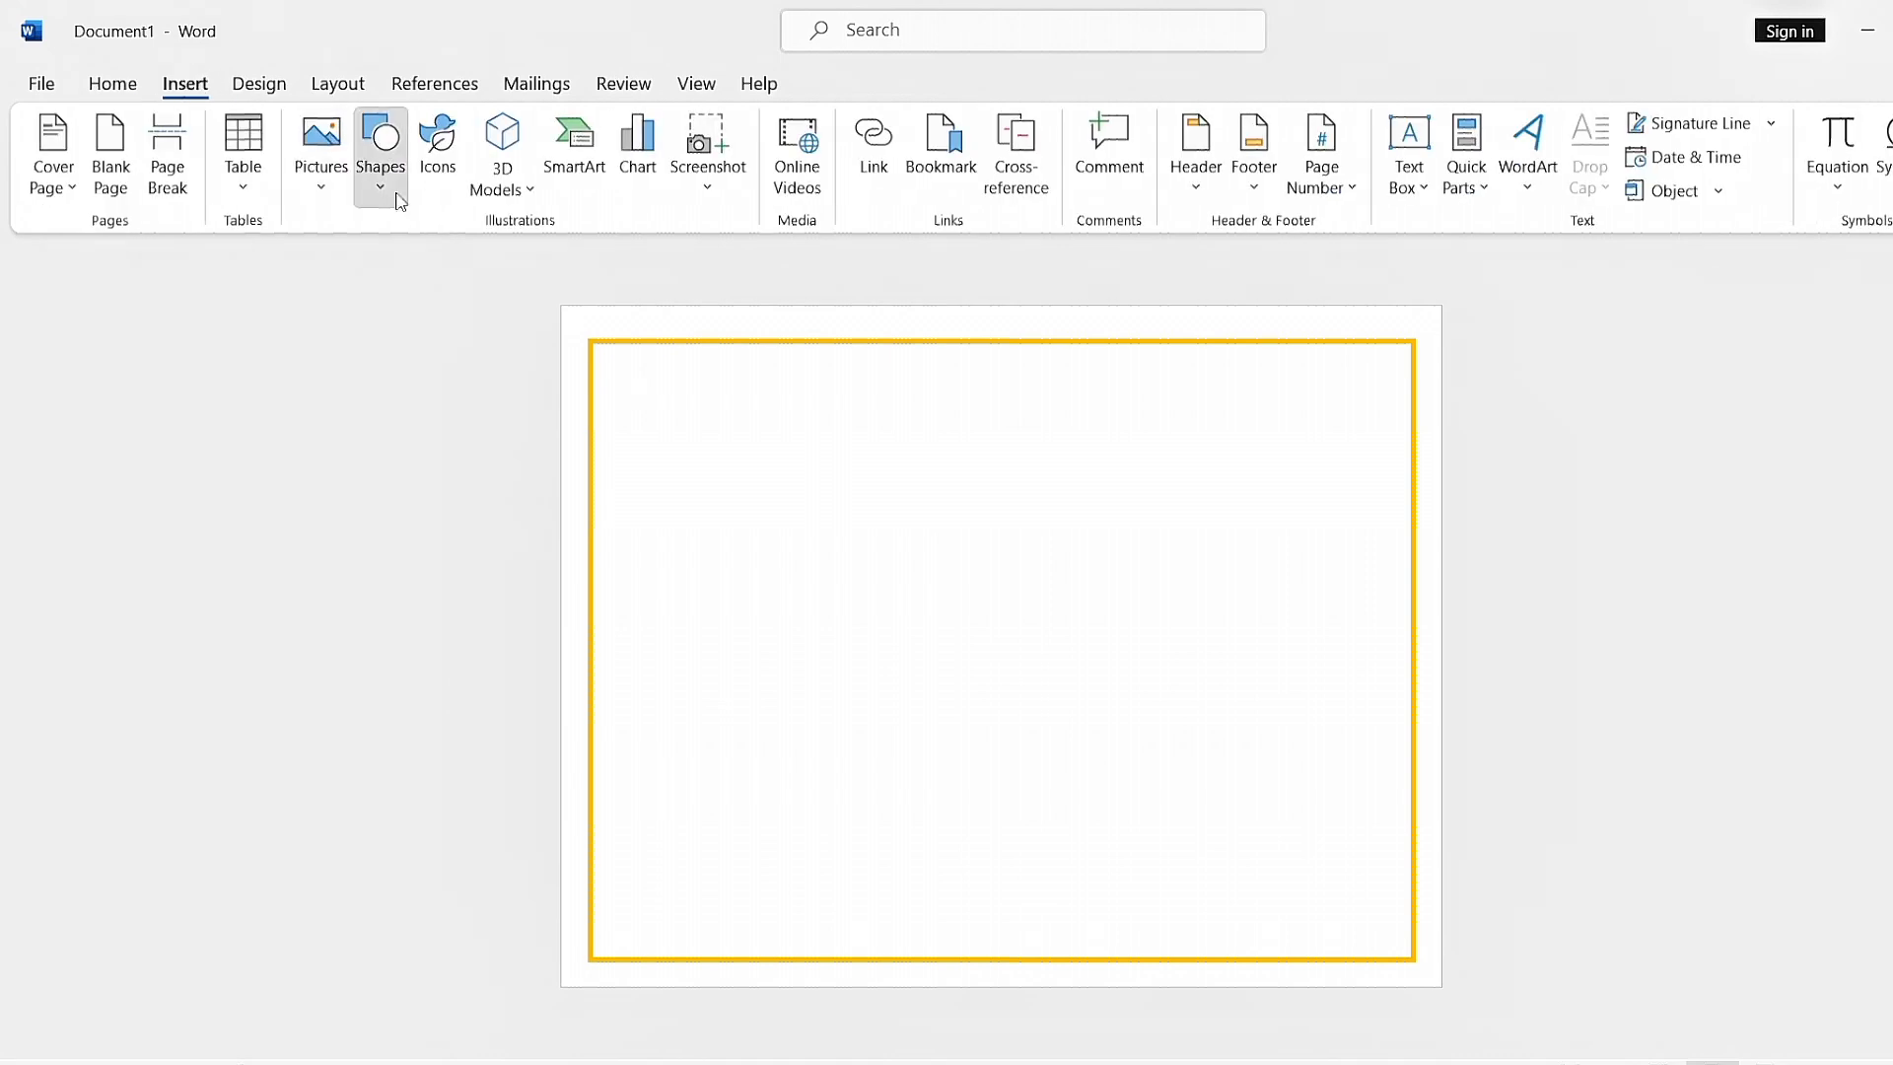
{"action": "left_click", "coordinate": [382, 158]}
{"action": "left_click", "coordinate": [526, 266]}
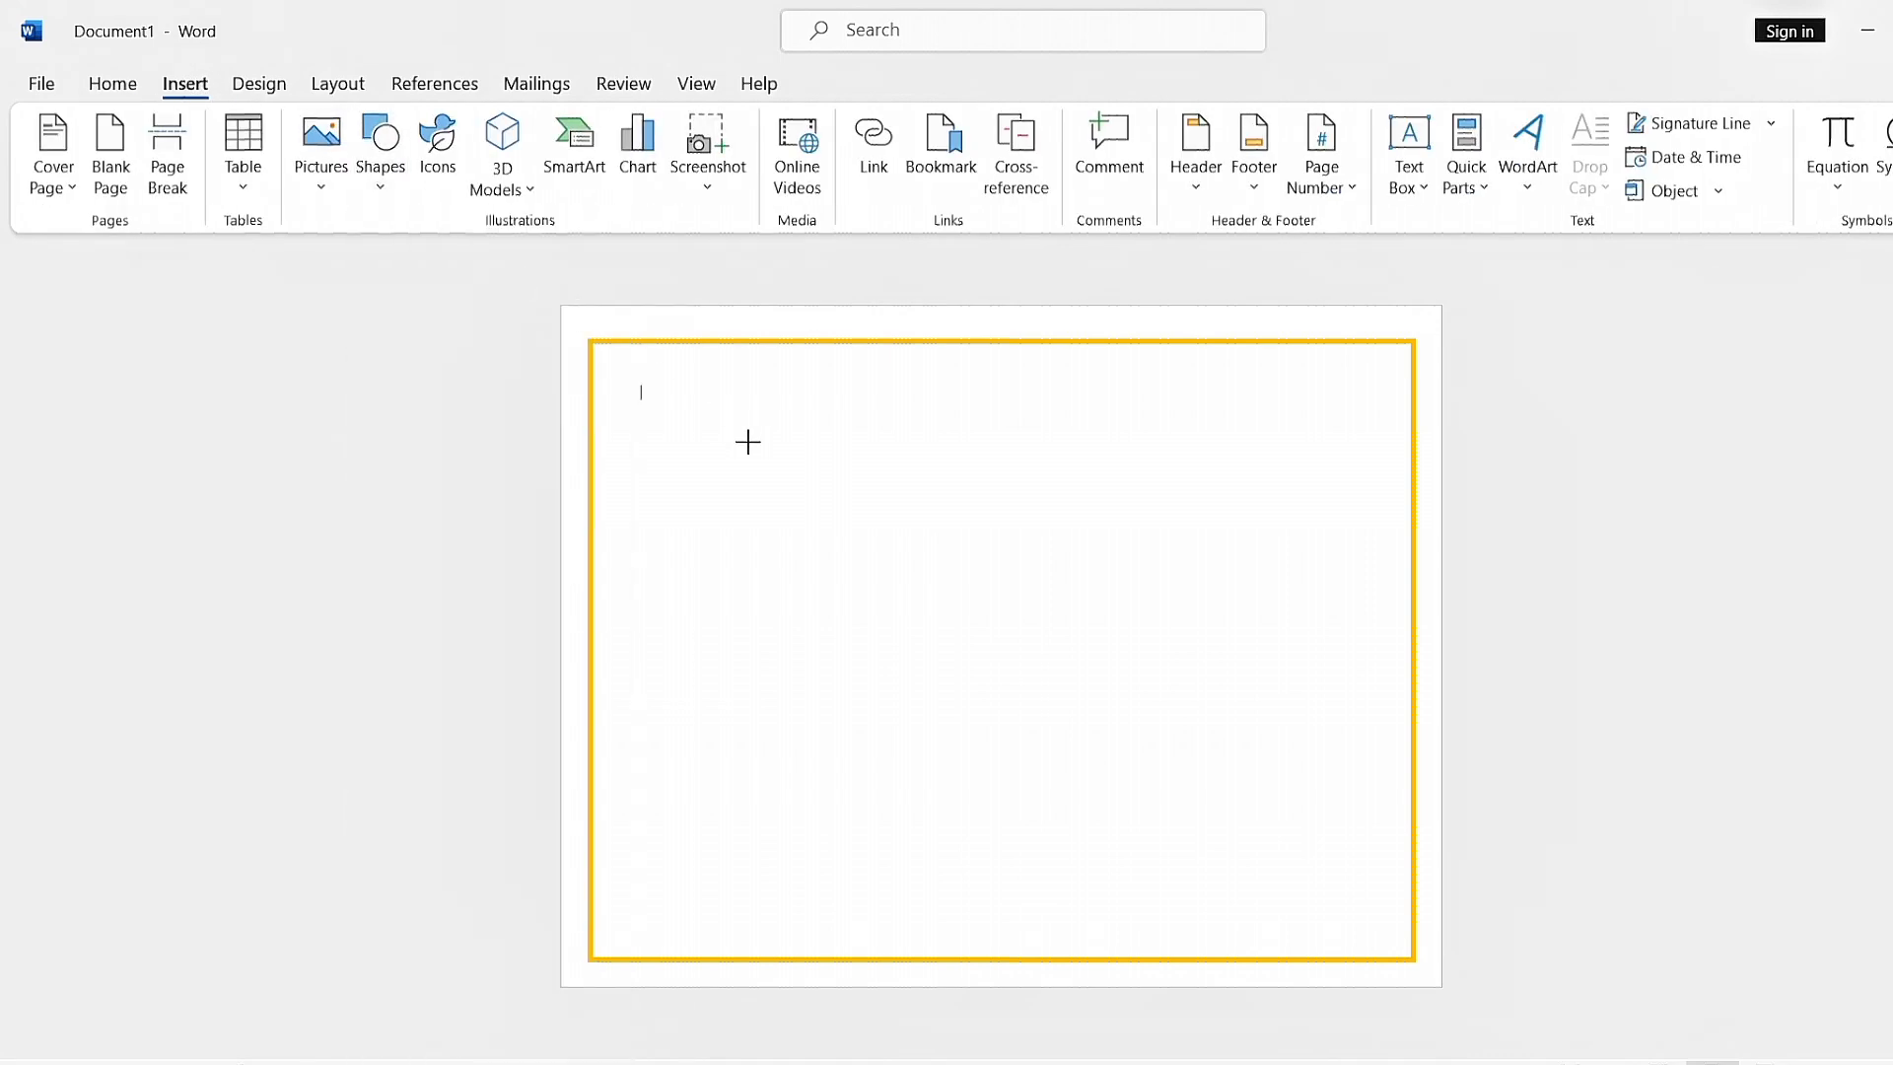
{"action": "left_click_drag", "start_coordinate": [749, 441], "coordinate": [1025, 668]}
{"action": "left_click_drag", "start_coordinate": [887, 397], "coordinate": [779, 439]}
{"action": "left_click_drag", "start_coordinate": [920, 574], "coordinate": [708, 449]}
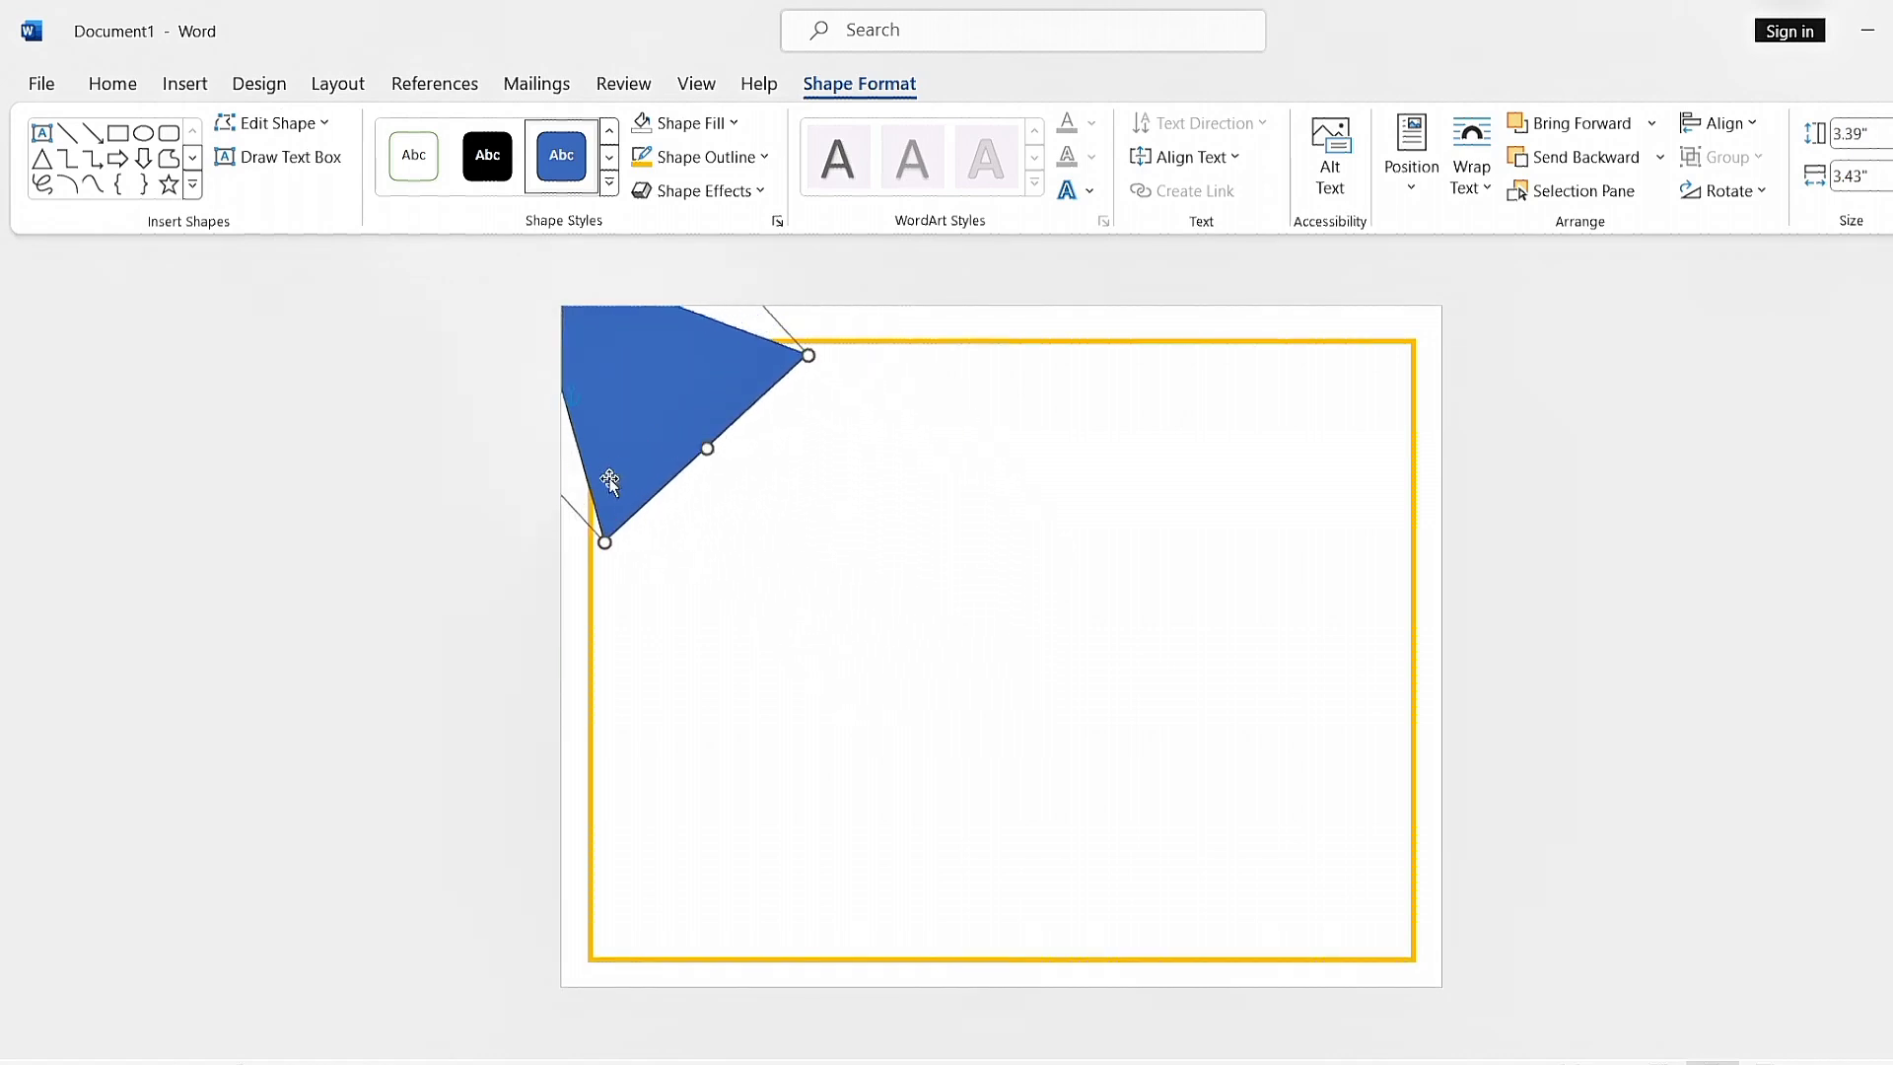
Step: Stretch the triangle to about 2.85" by 4.51" and position it to cover the page's upper-left corner completely
{"action": "left_click_drag", "start_coordinate": [598, 542], "coordinate": [537, 545]}
{"action": "left_click_drag", "start_coordinate": [589, 483], "coordinate": [633, 448]}
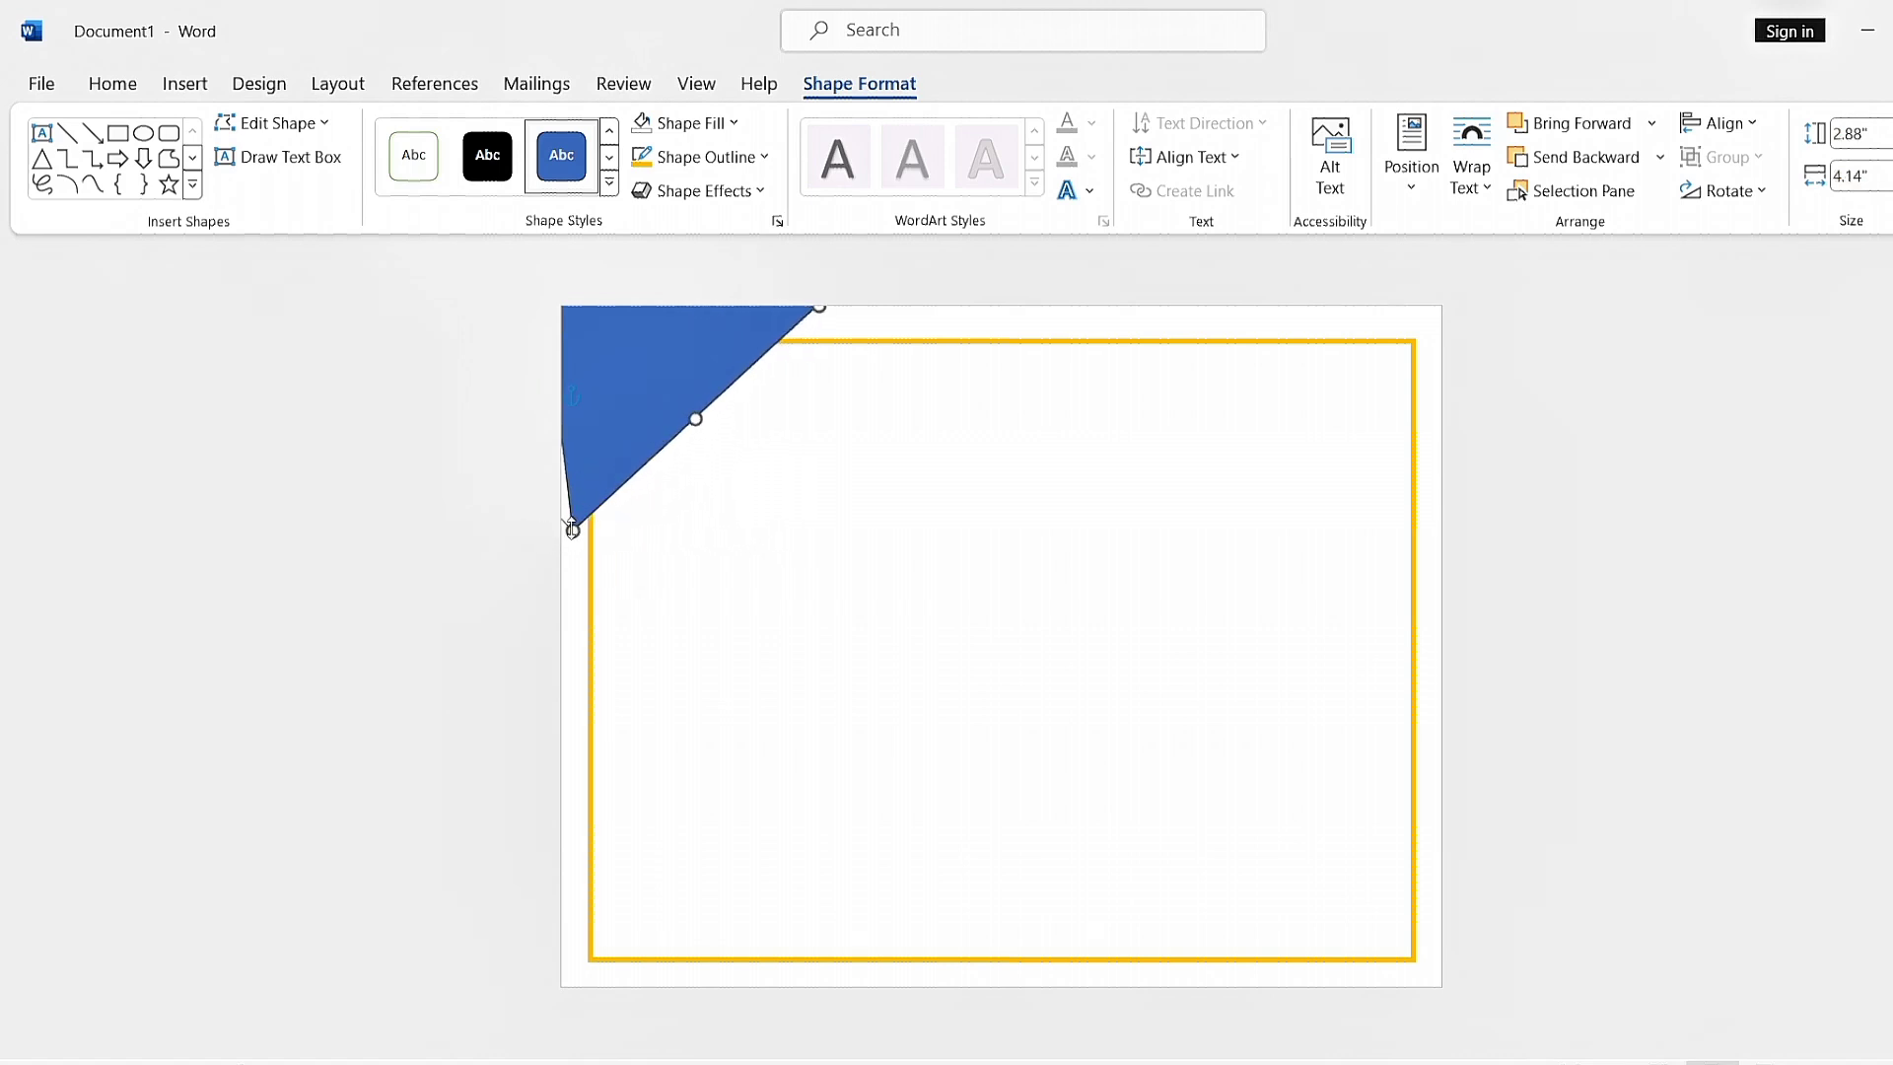
{"action": "left_click_drag", "start_coordinate": [571, 530], "coordinate": [549, 549]}
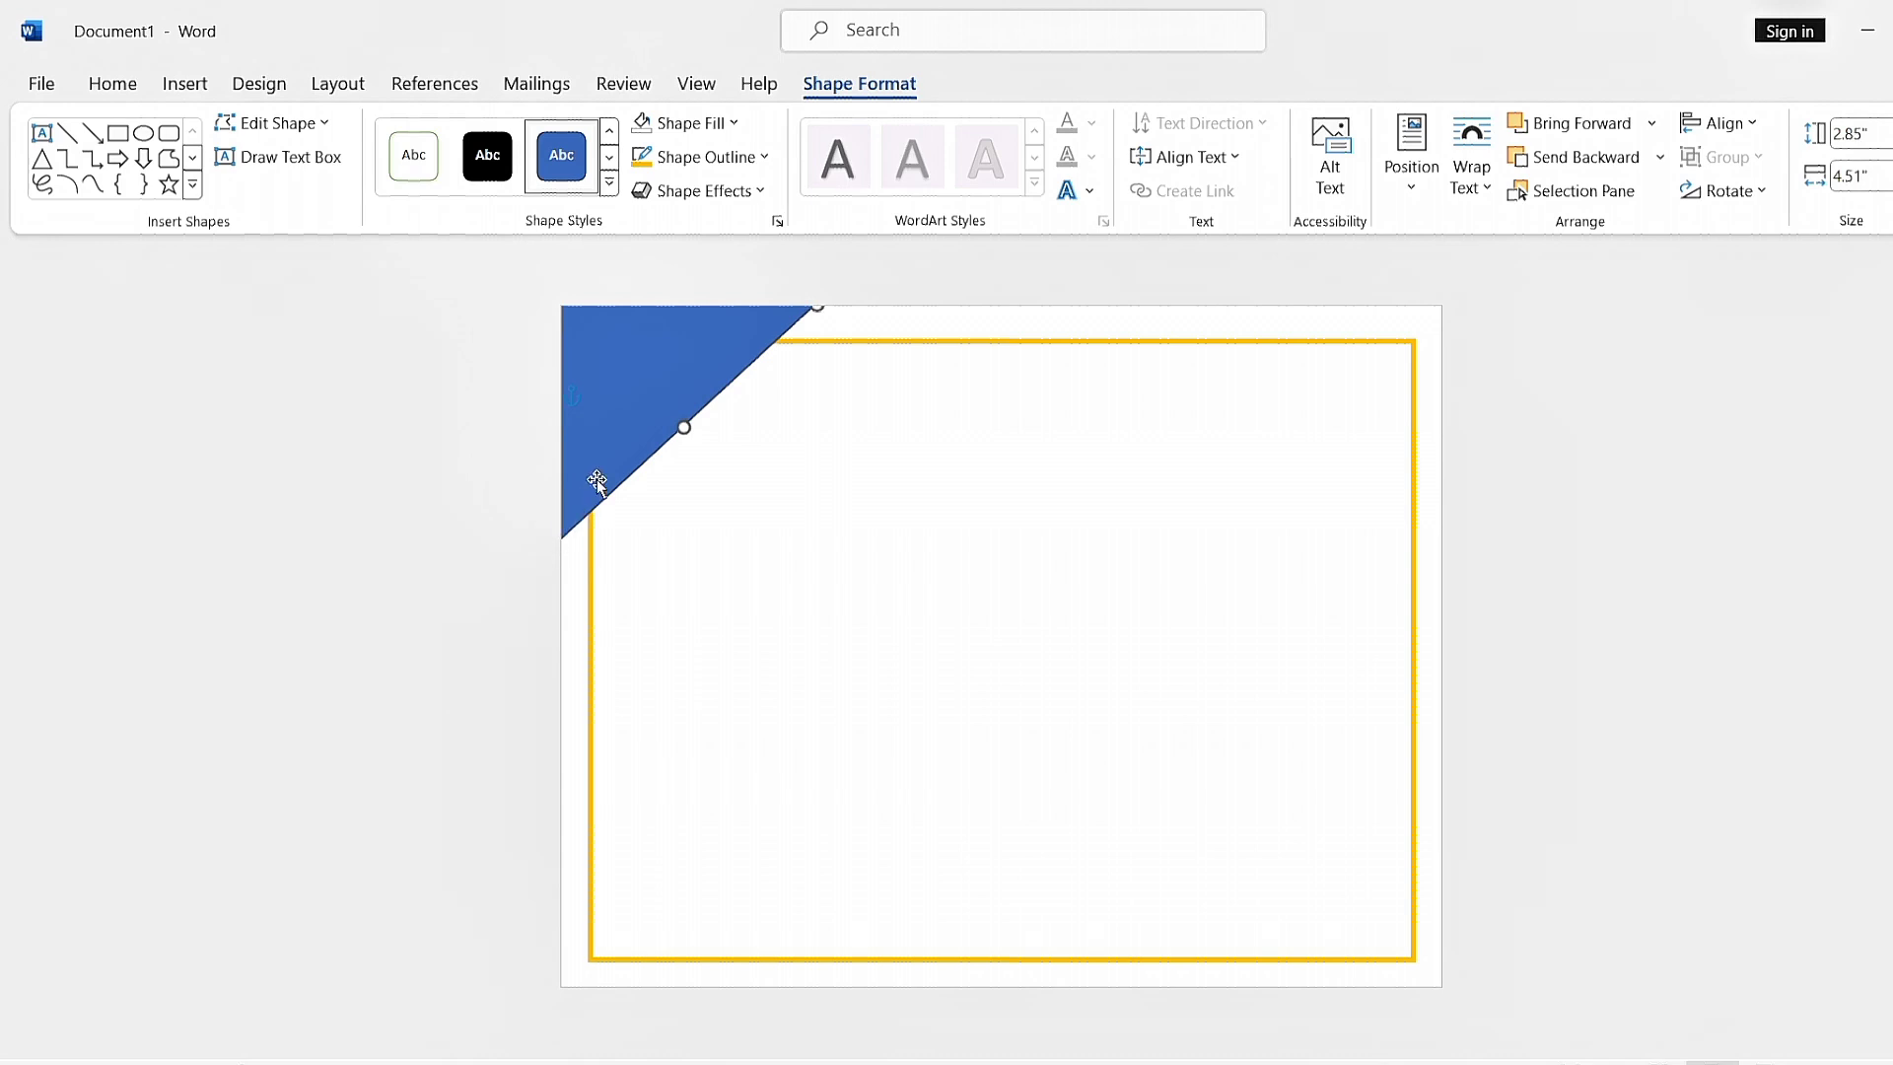
{"action": "left_click_drag", "start_coordinate": [598, 481], "coordinate": [606, 469]}
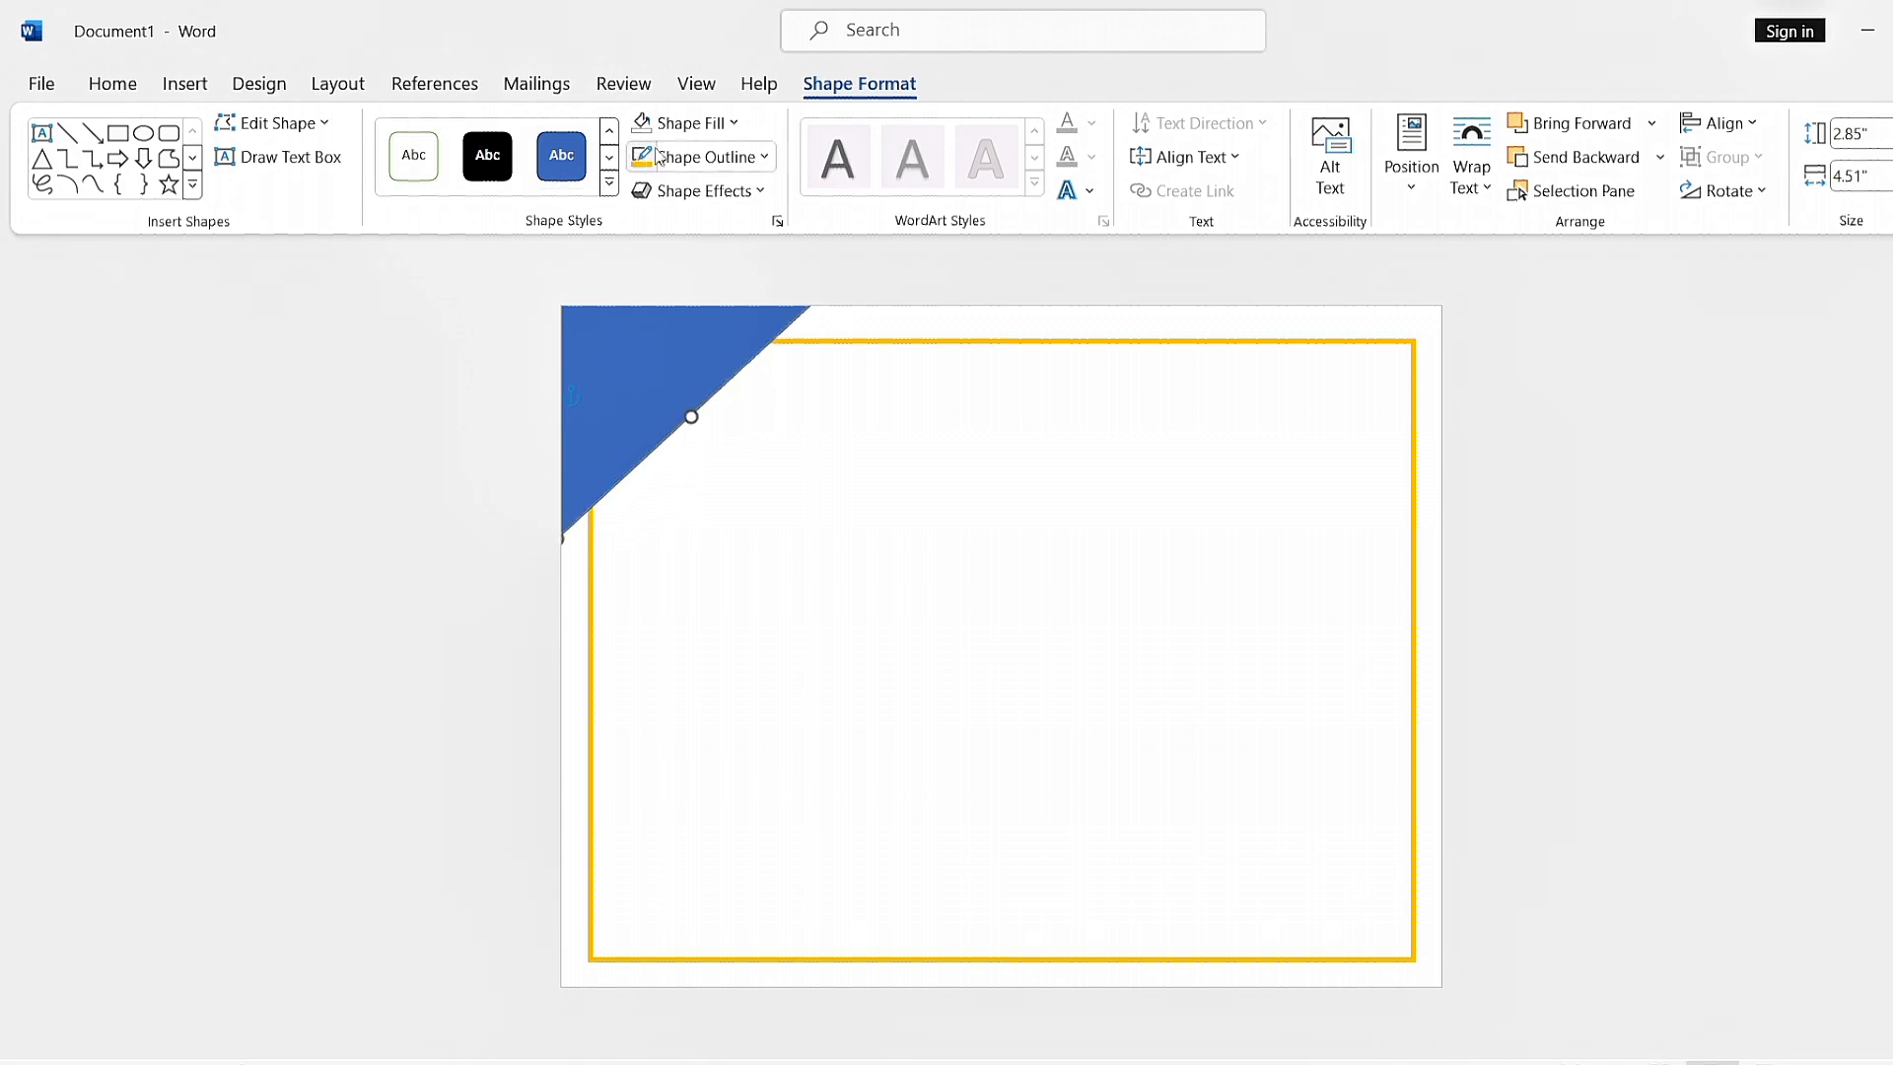
Step: Fill the corner triangle with standard orange
{"action": "left_click", "coordinate": [690, 125]}
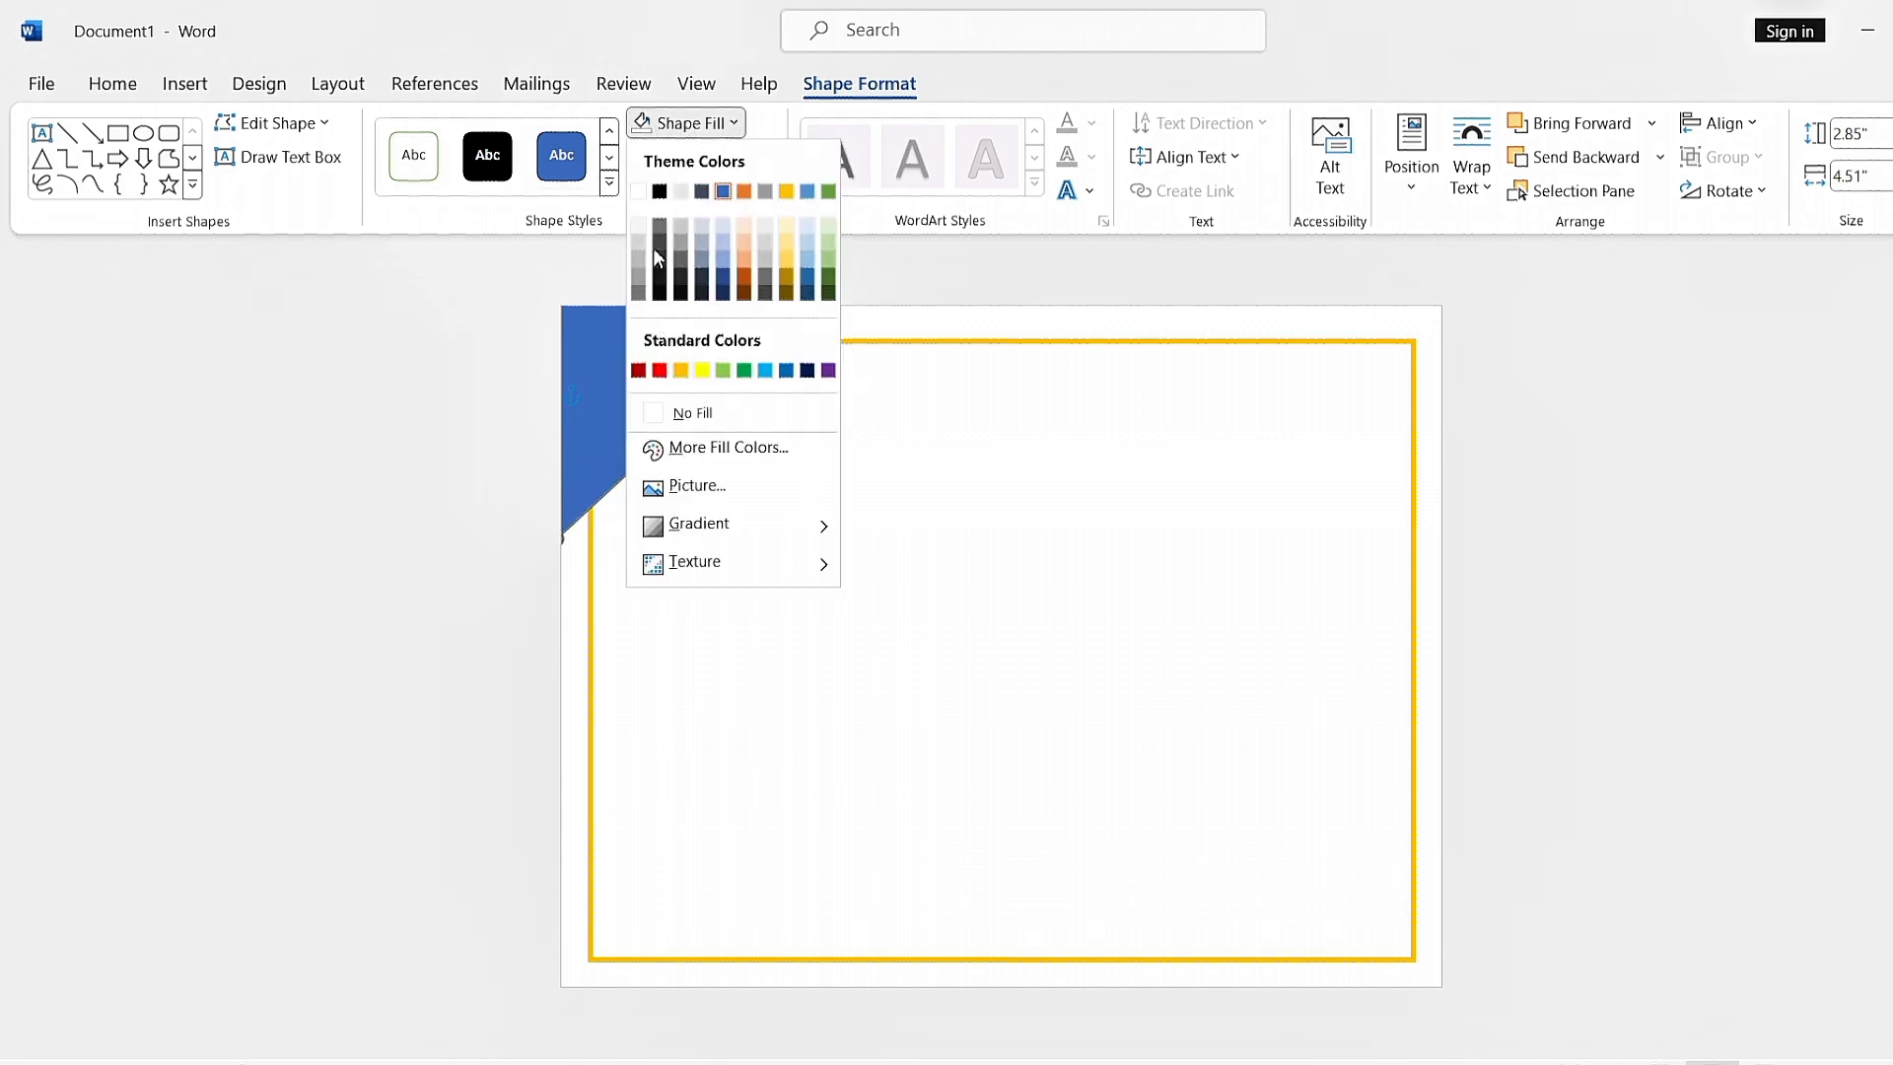
{"action": "left_click", "coordinate": [681, 372]}
{"action": "left_click", "coordinate": [929, 325]}
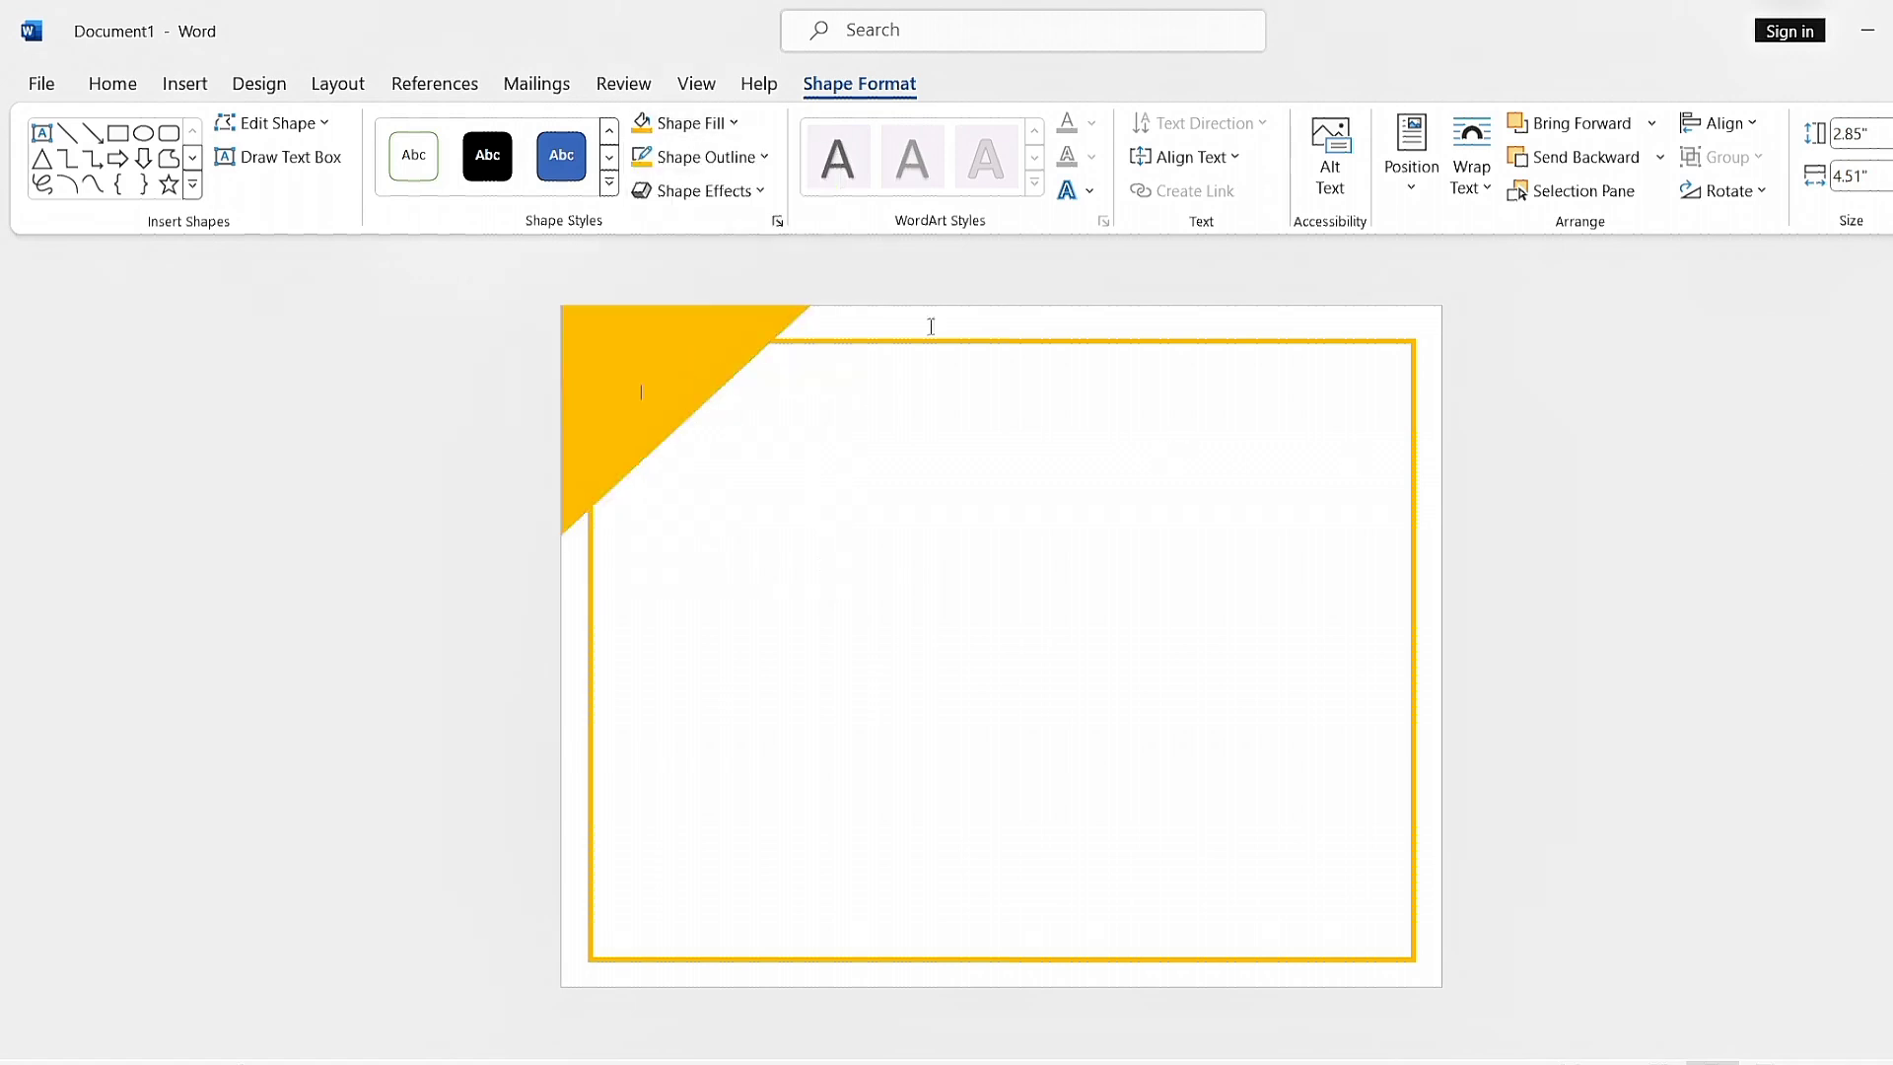
Step: Draw a narrow rectangle about 2.09" by 0.61" and rotate it parallel to the triangle's diagonal edge
{"action": "left_click", "coordinate": [213, 87]}
{"action": "left_click", "coordinate": [379, 157]}
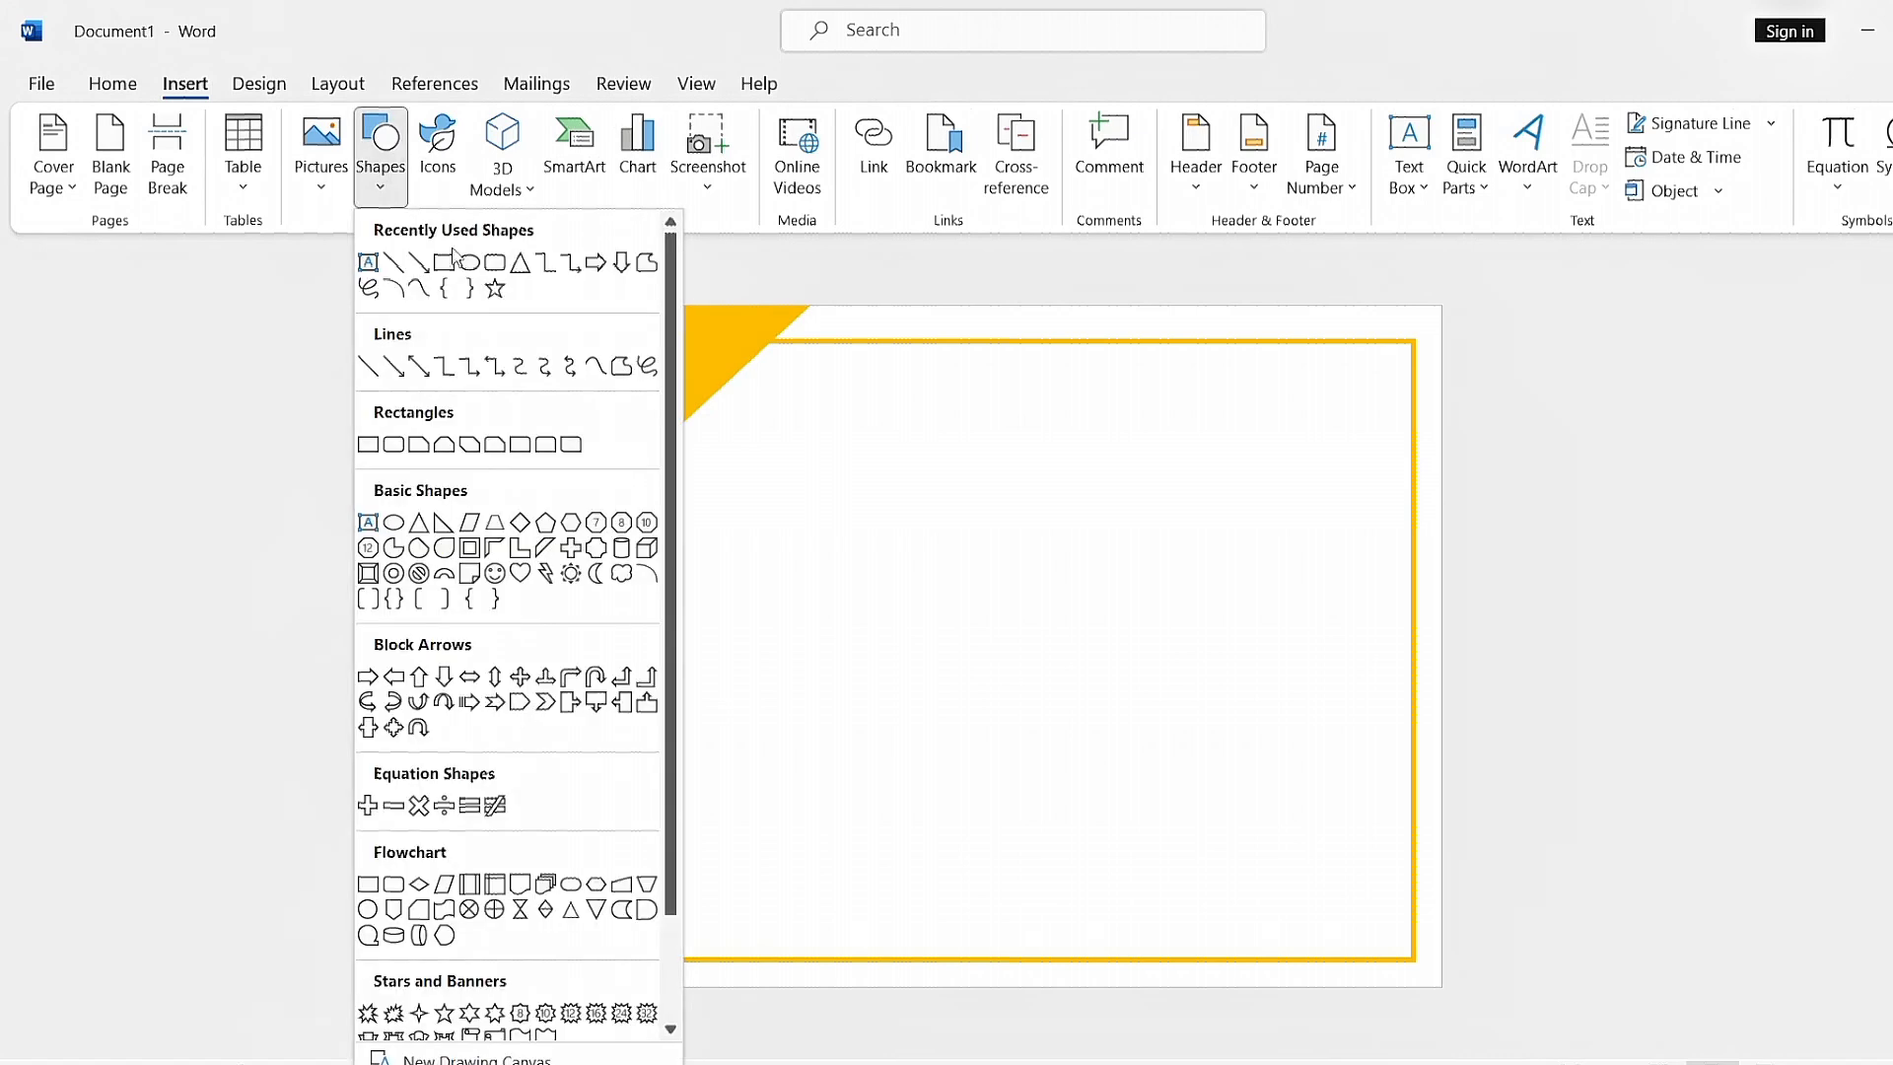
{"action": "left_click", "coordinate": [444, 262]}
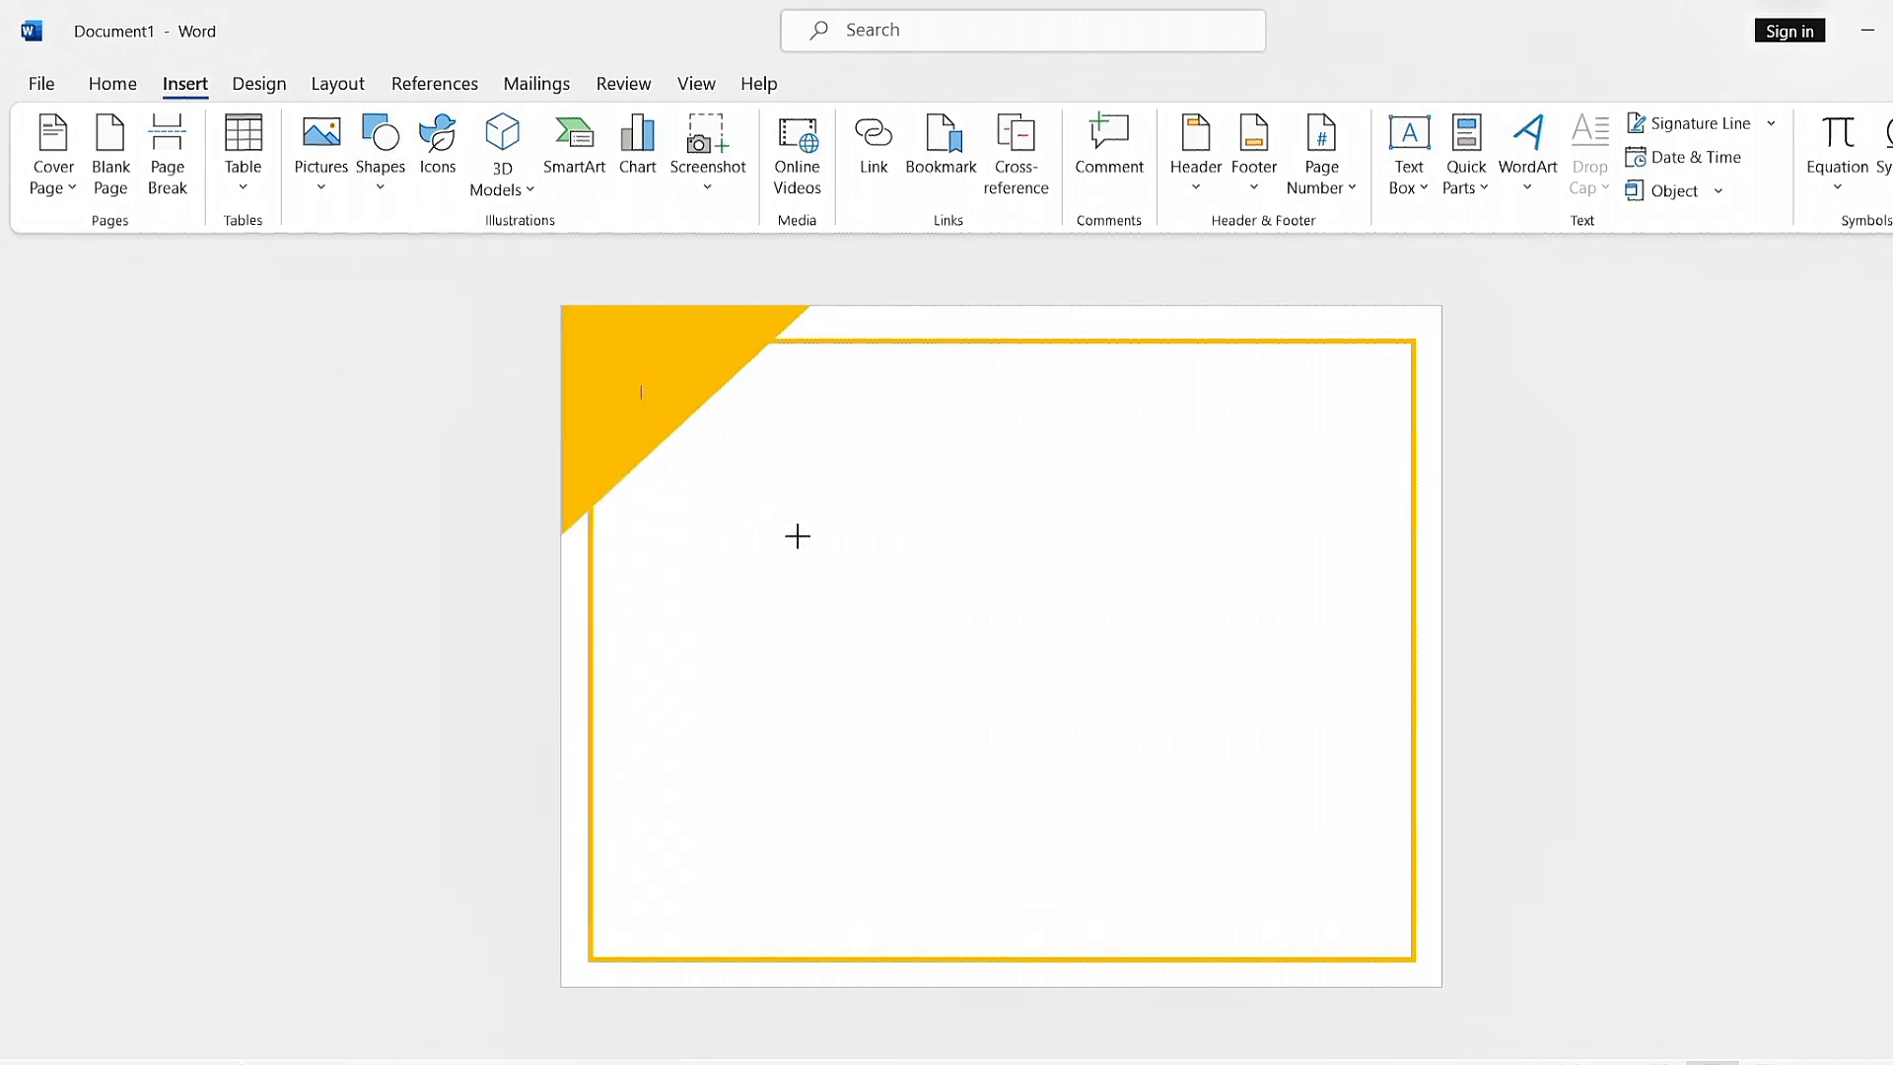
{"action": "left_click_drag", "start_coordinate": [794, 535], "coordinate": [844, 704]}
{"action": "left_click_drag", "start_coordinate": [819, 490], "coordinate": [919, 539]}
Step: Style the rotated bar with a solid black fill and a 3 pt orange outline
{"action": "left_click", "coordinate": [487, 156]}
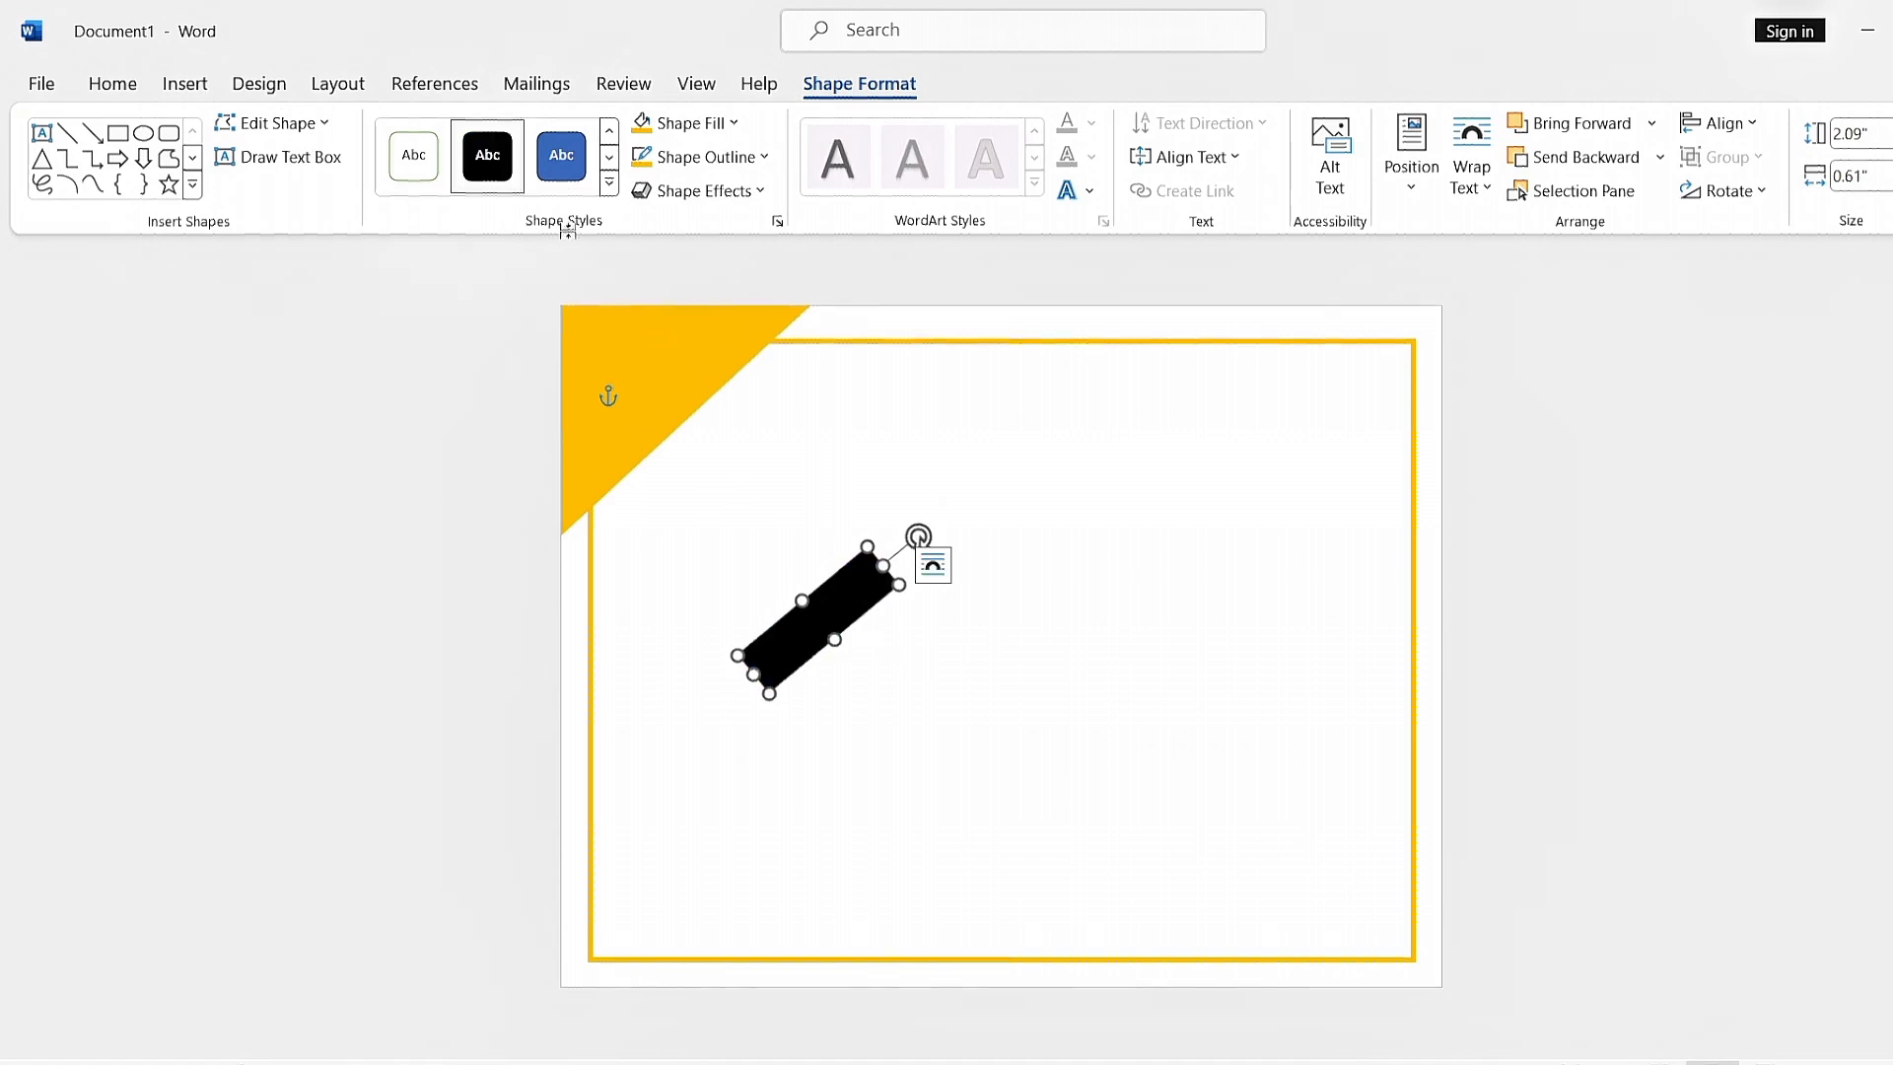
{"action": "left_click", "coordinate": [692, 157]}
{"action": "mouse_move", "coordinate": [726, 521]}
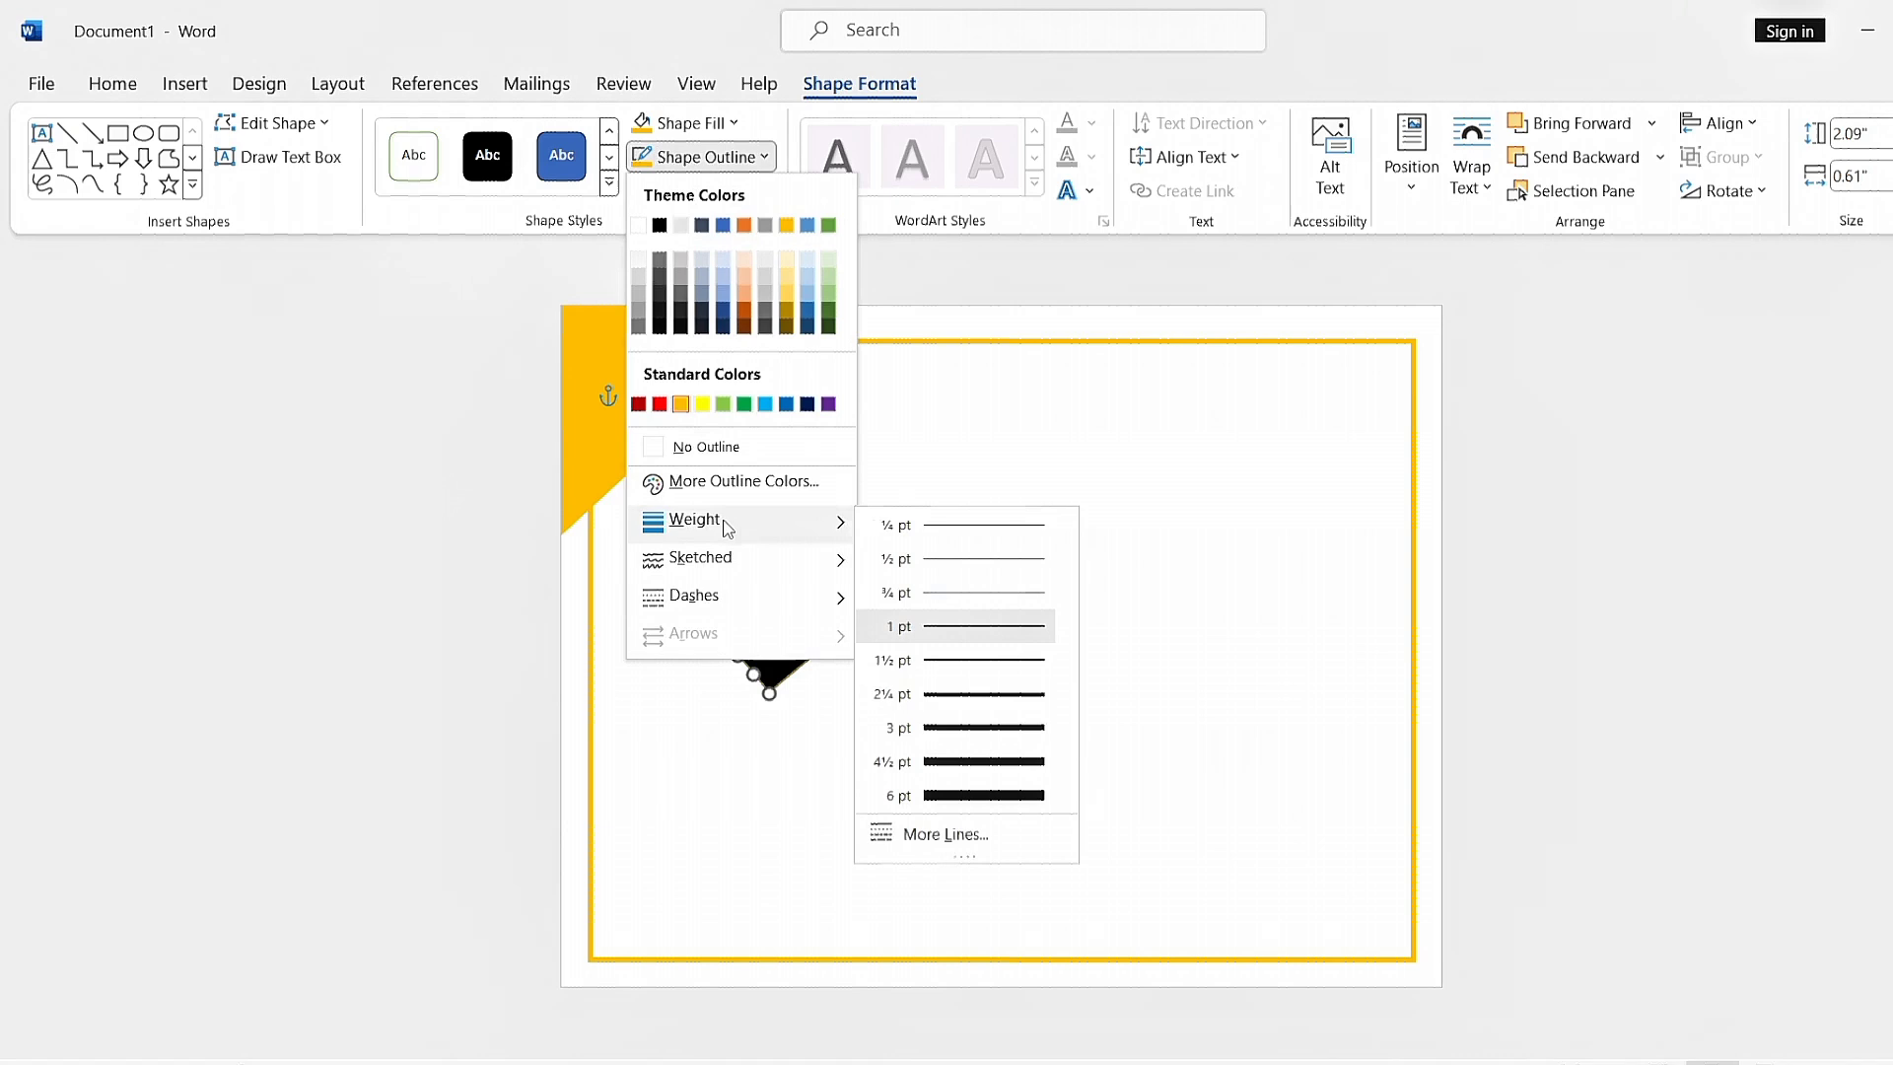
{"action": "left_click", "coordinate": [987, 760]}
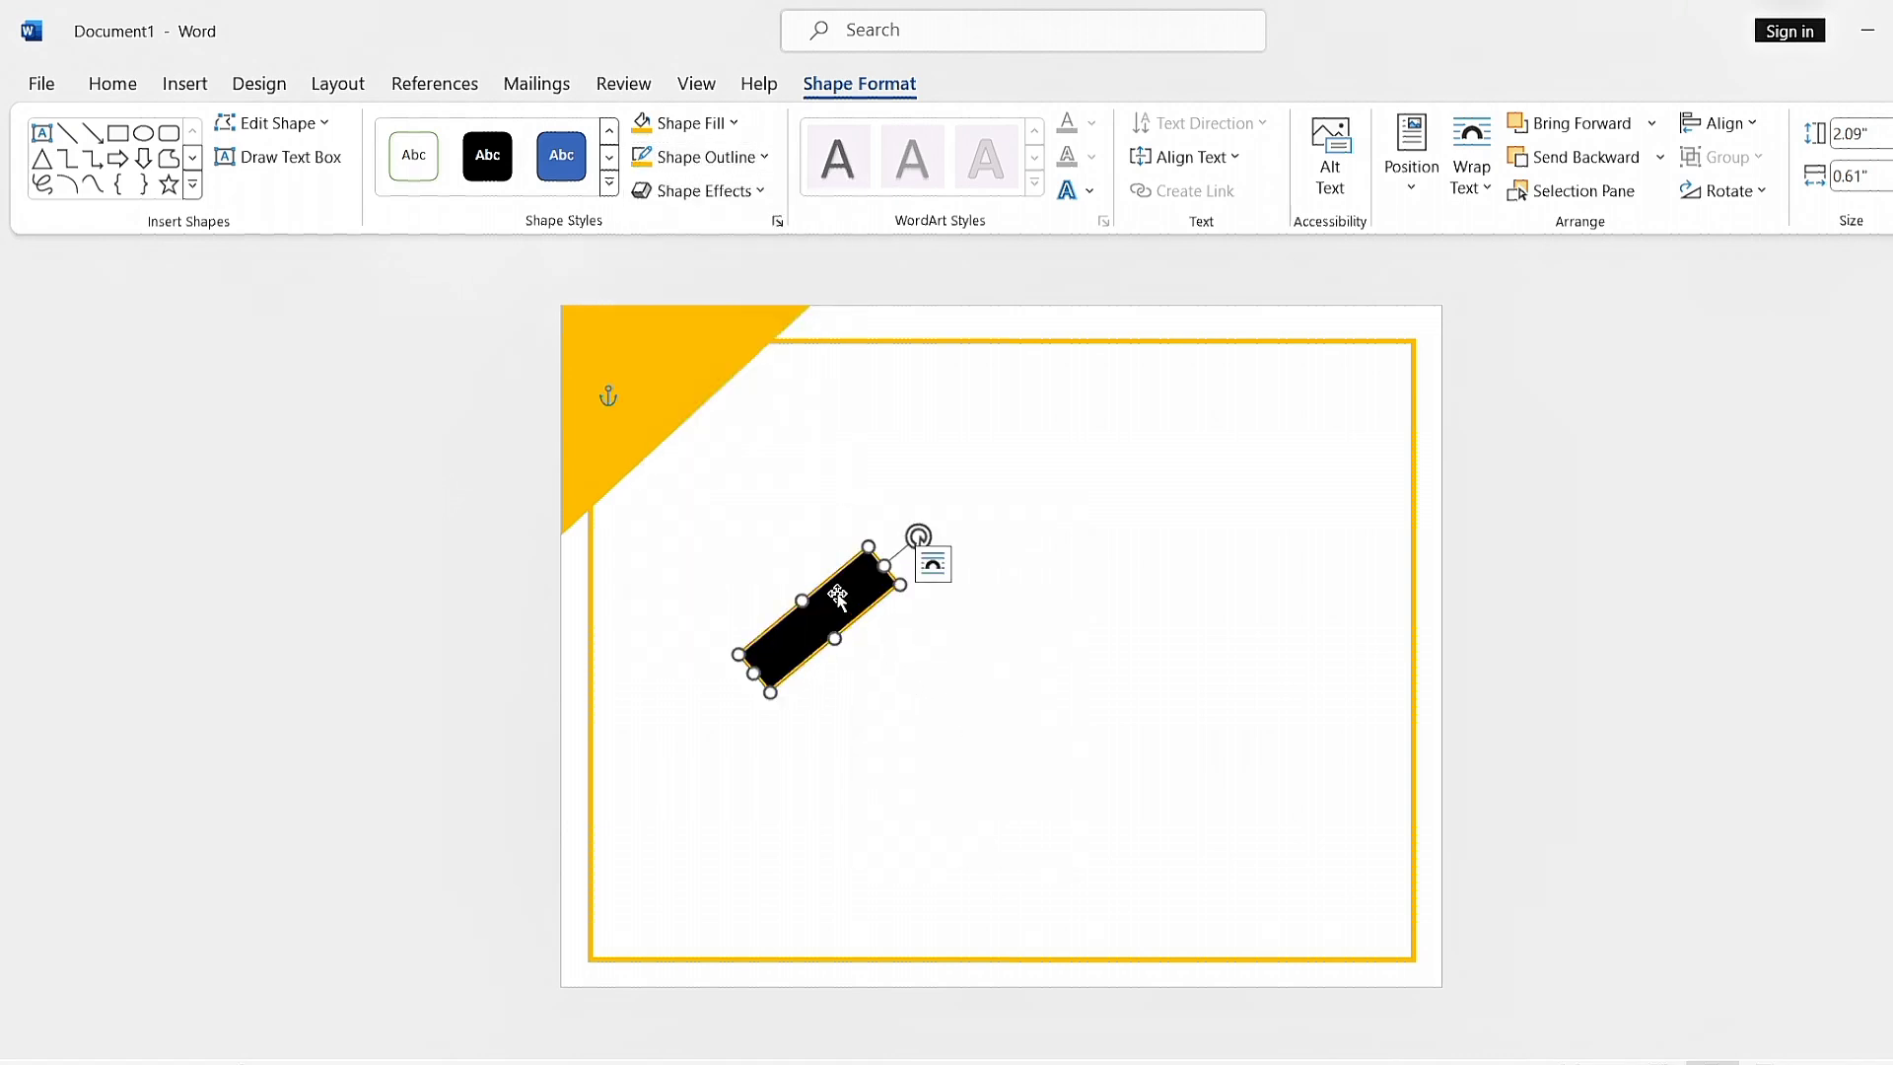
{"action": "left_click", "coordinate": [704, 160]}
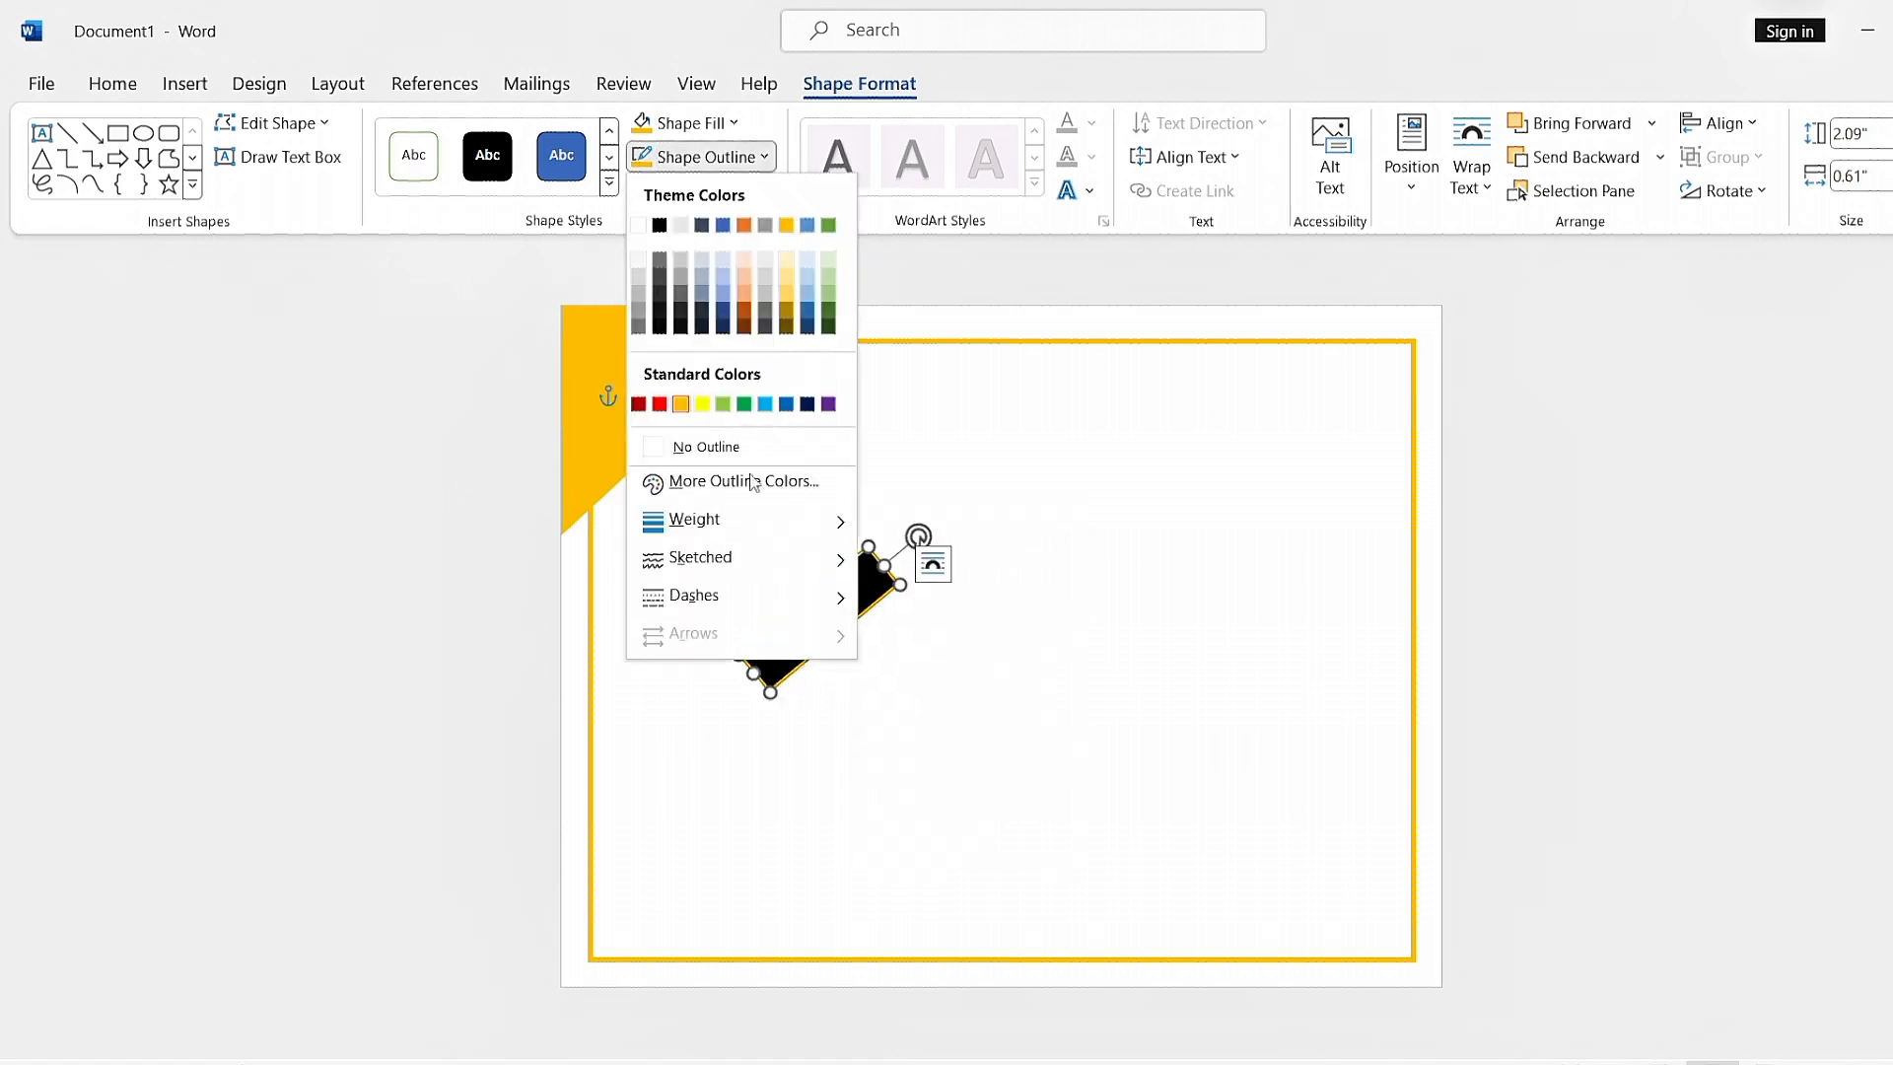
{"action": "mouse_move", "coordinate": [773, 523]}
{"action": "left_click", "coordinate": [931, 731]}
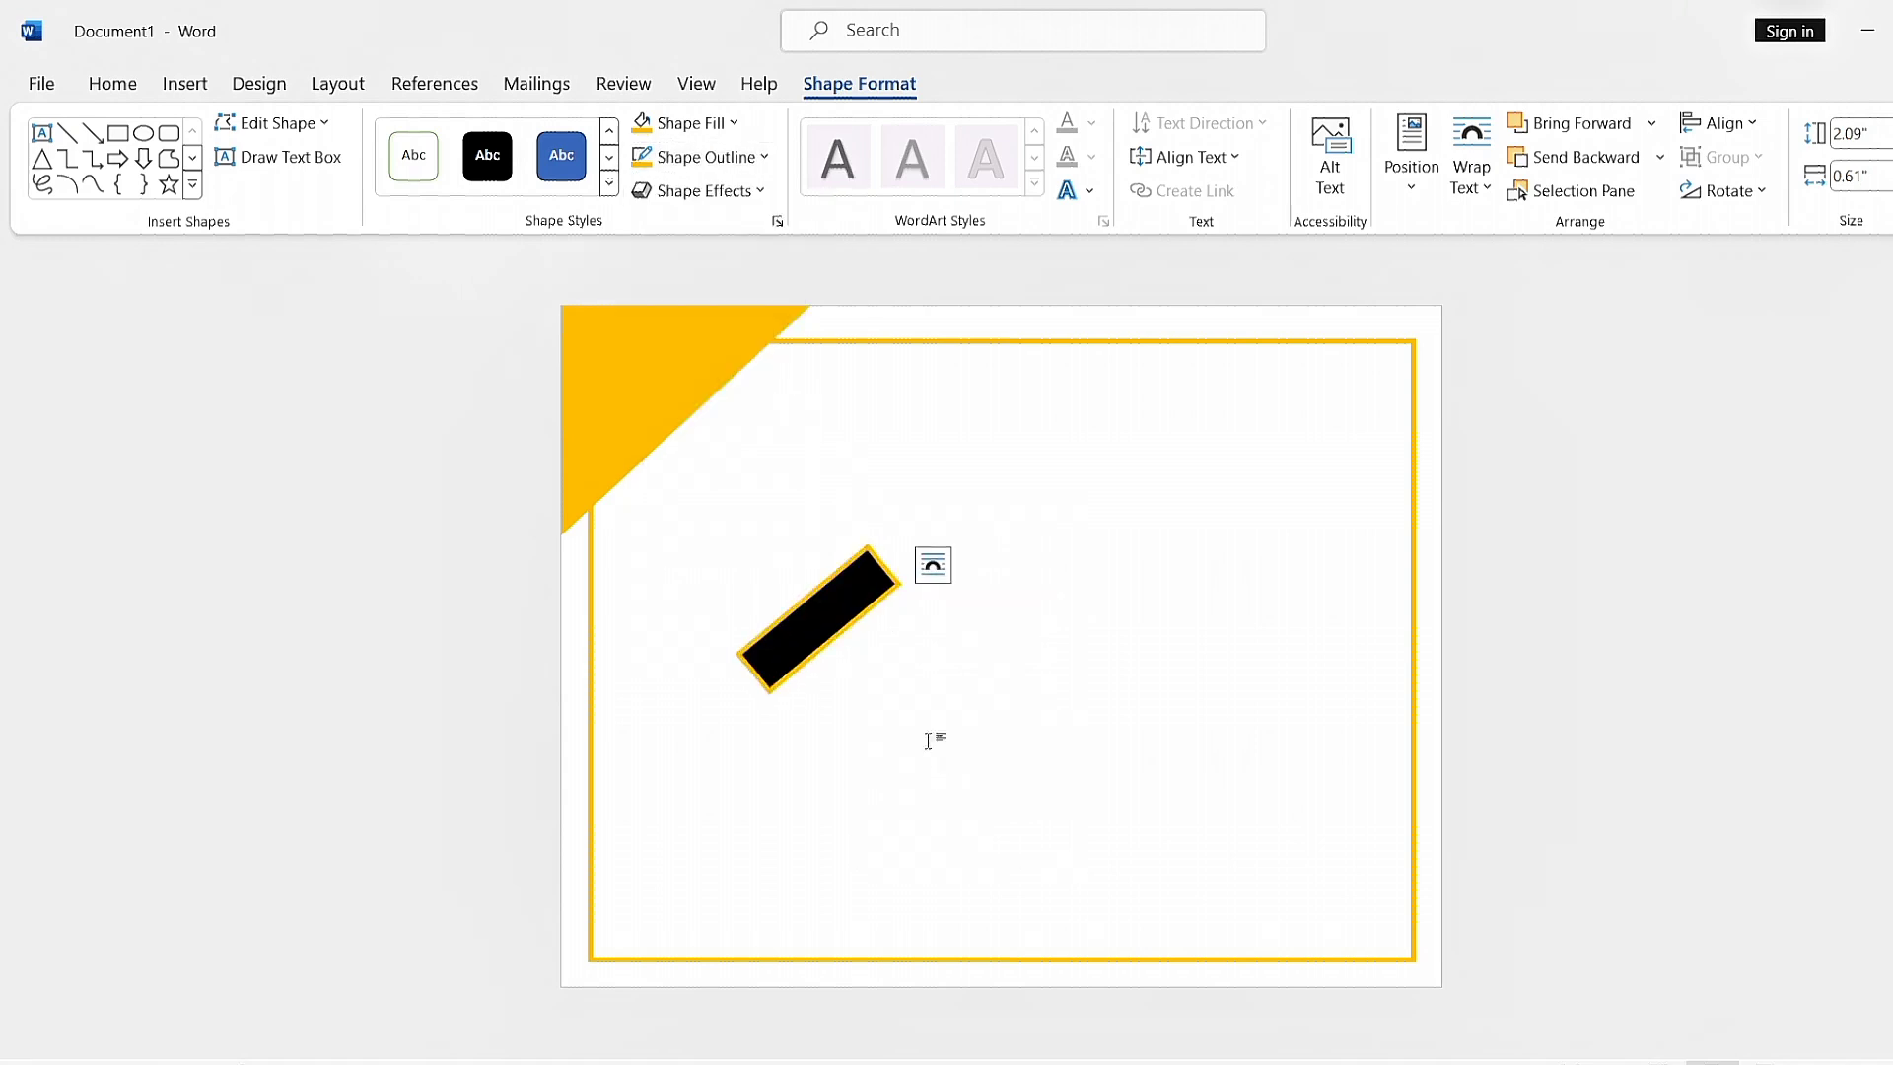
Step: Place the black bar at about 2.19" by 0.7" along the lower part of the triangle's diagonal edge and copy it onto the upper part
{"action": "left_click_drag", "start_coordinate": [802, 612], "coordinate": [694, 407]}
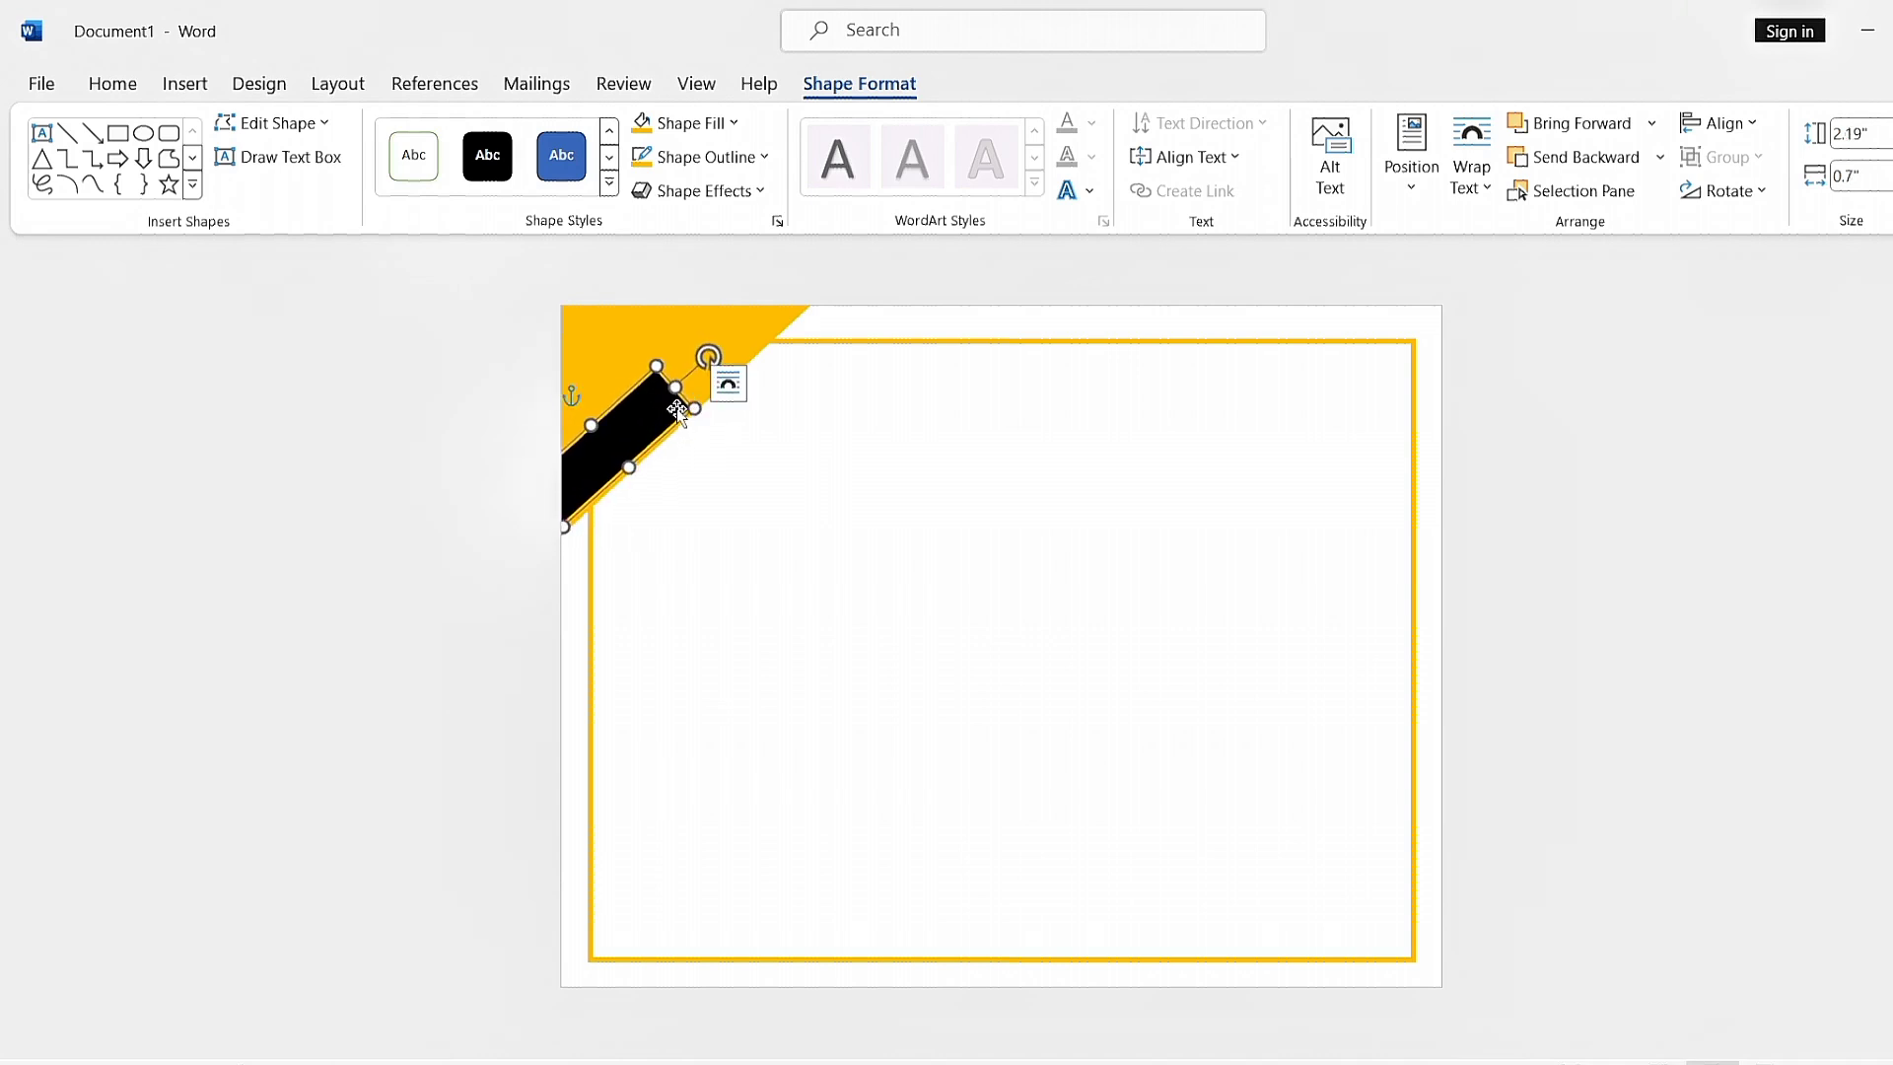
{"action": "left_click", "coordinate": [1000, 562]}
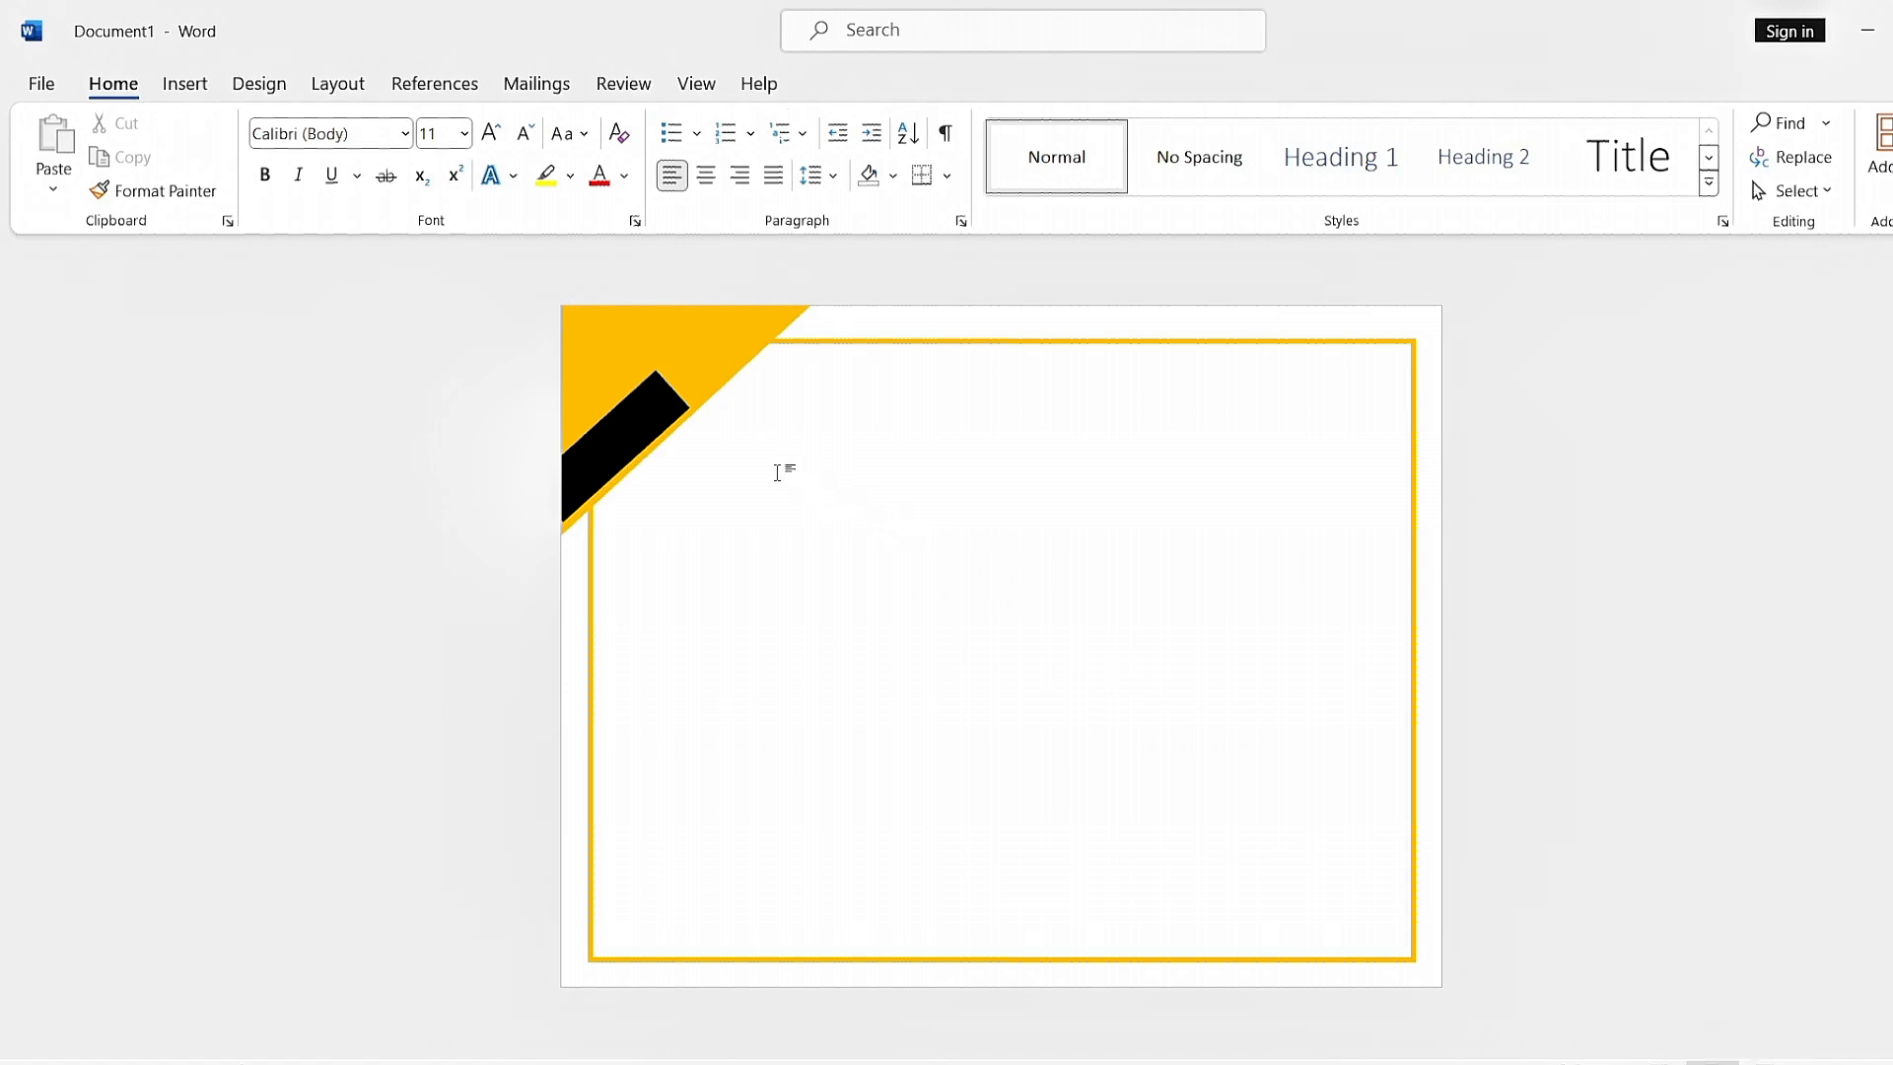
{"action": "left_click", "coordinate": [650, 428]}
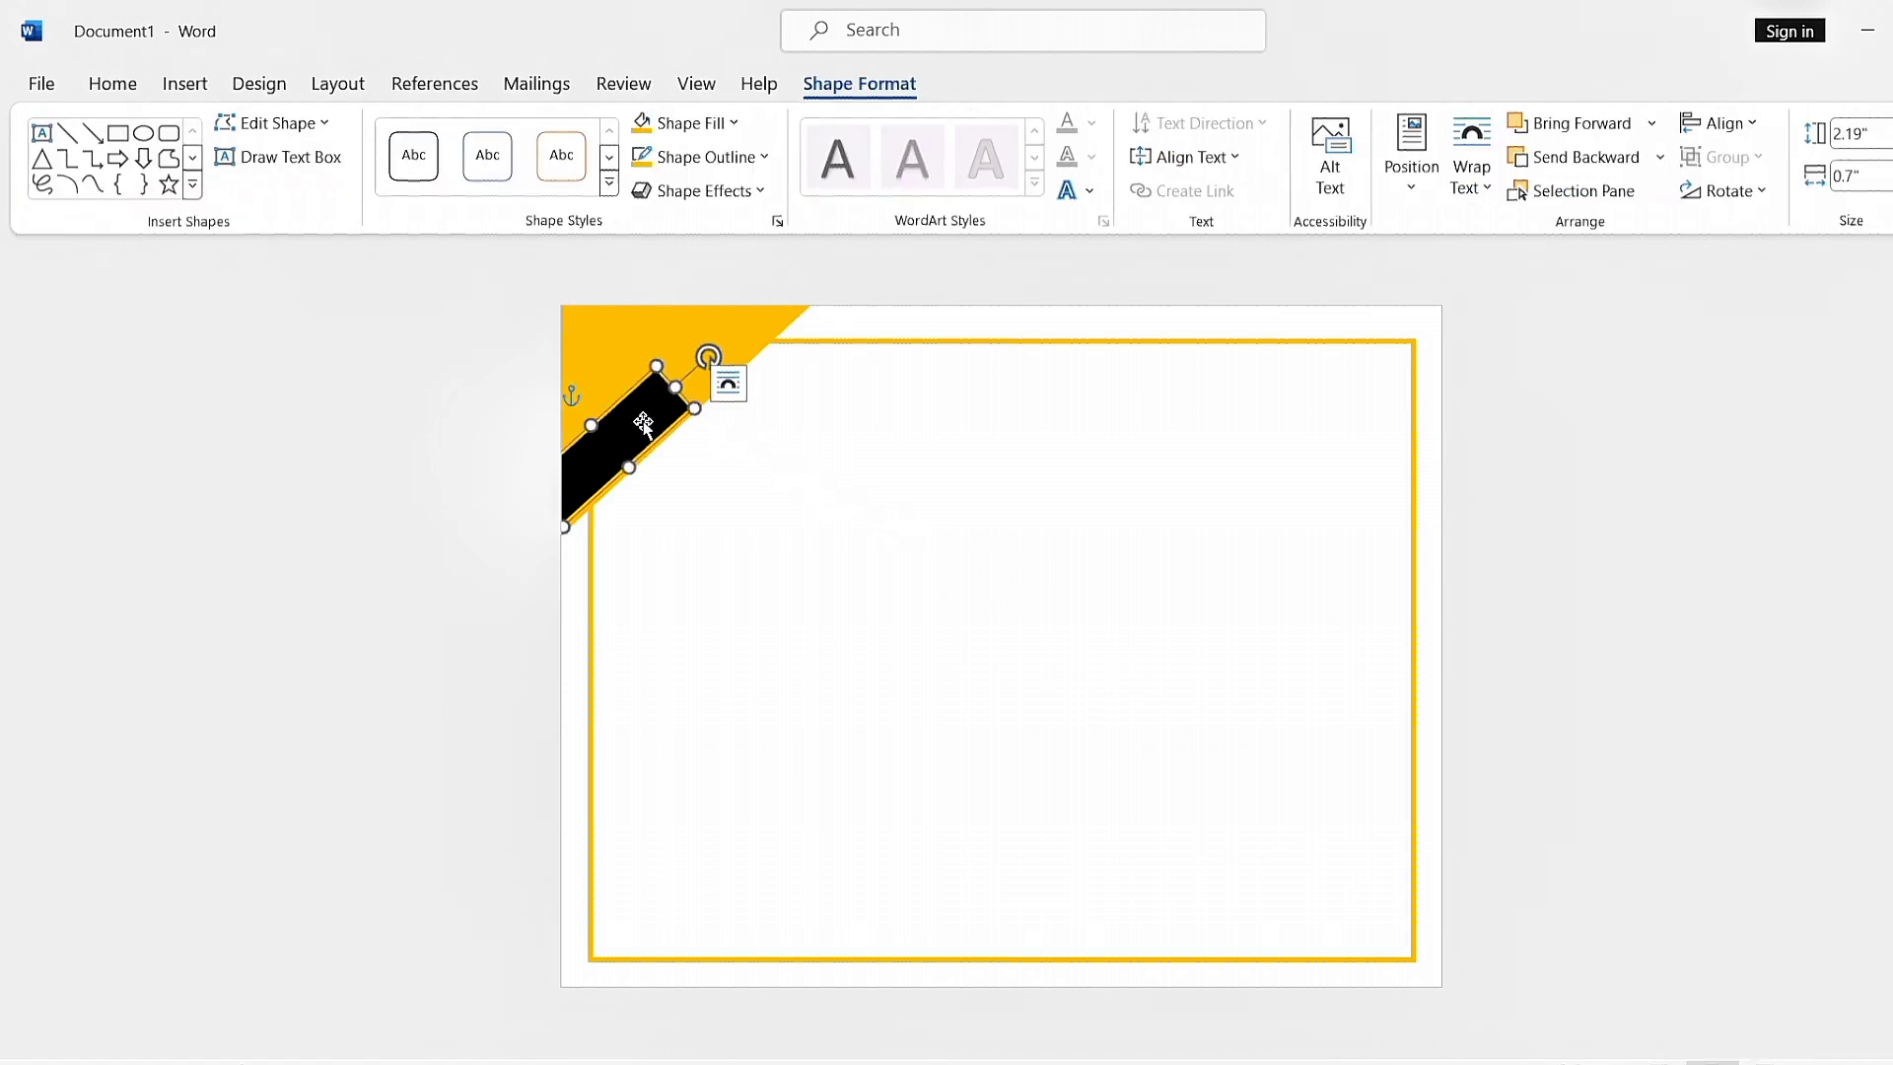
{"action": "left_click_drag", "start_coordinate": [648, 431], "coordinate": [773, 293]}
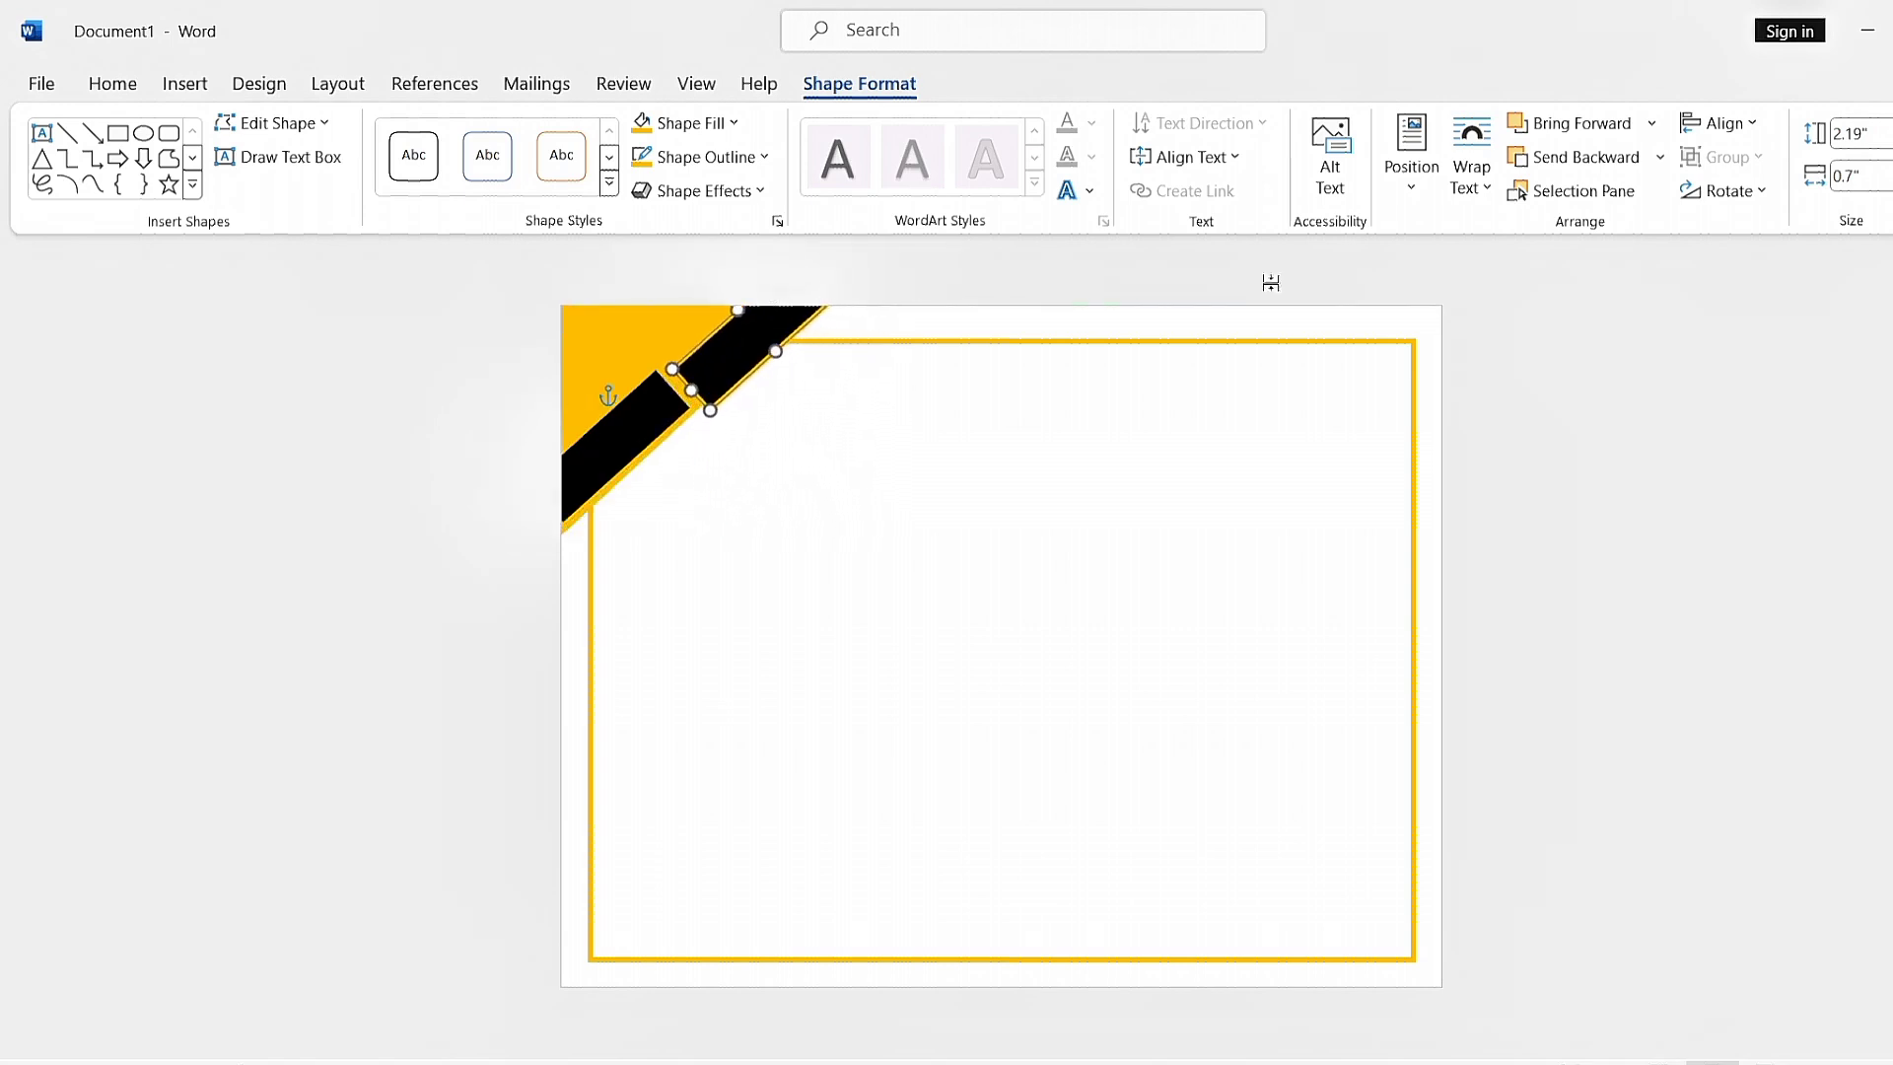
Step: Send the copied bar behind the orange triangle and nudge it slightly down and left
{"action": "left_click", "coordinate": [1571, 166]}
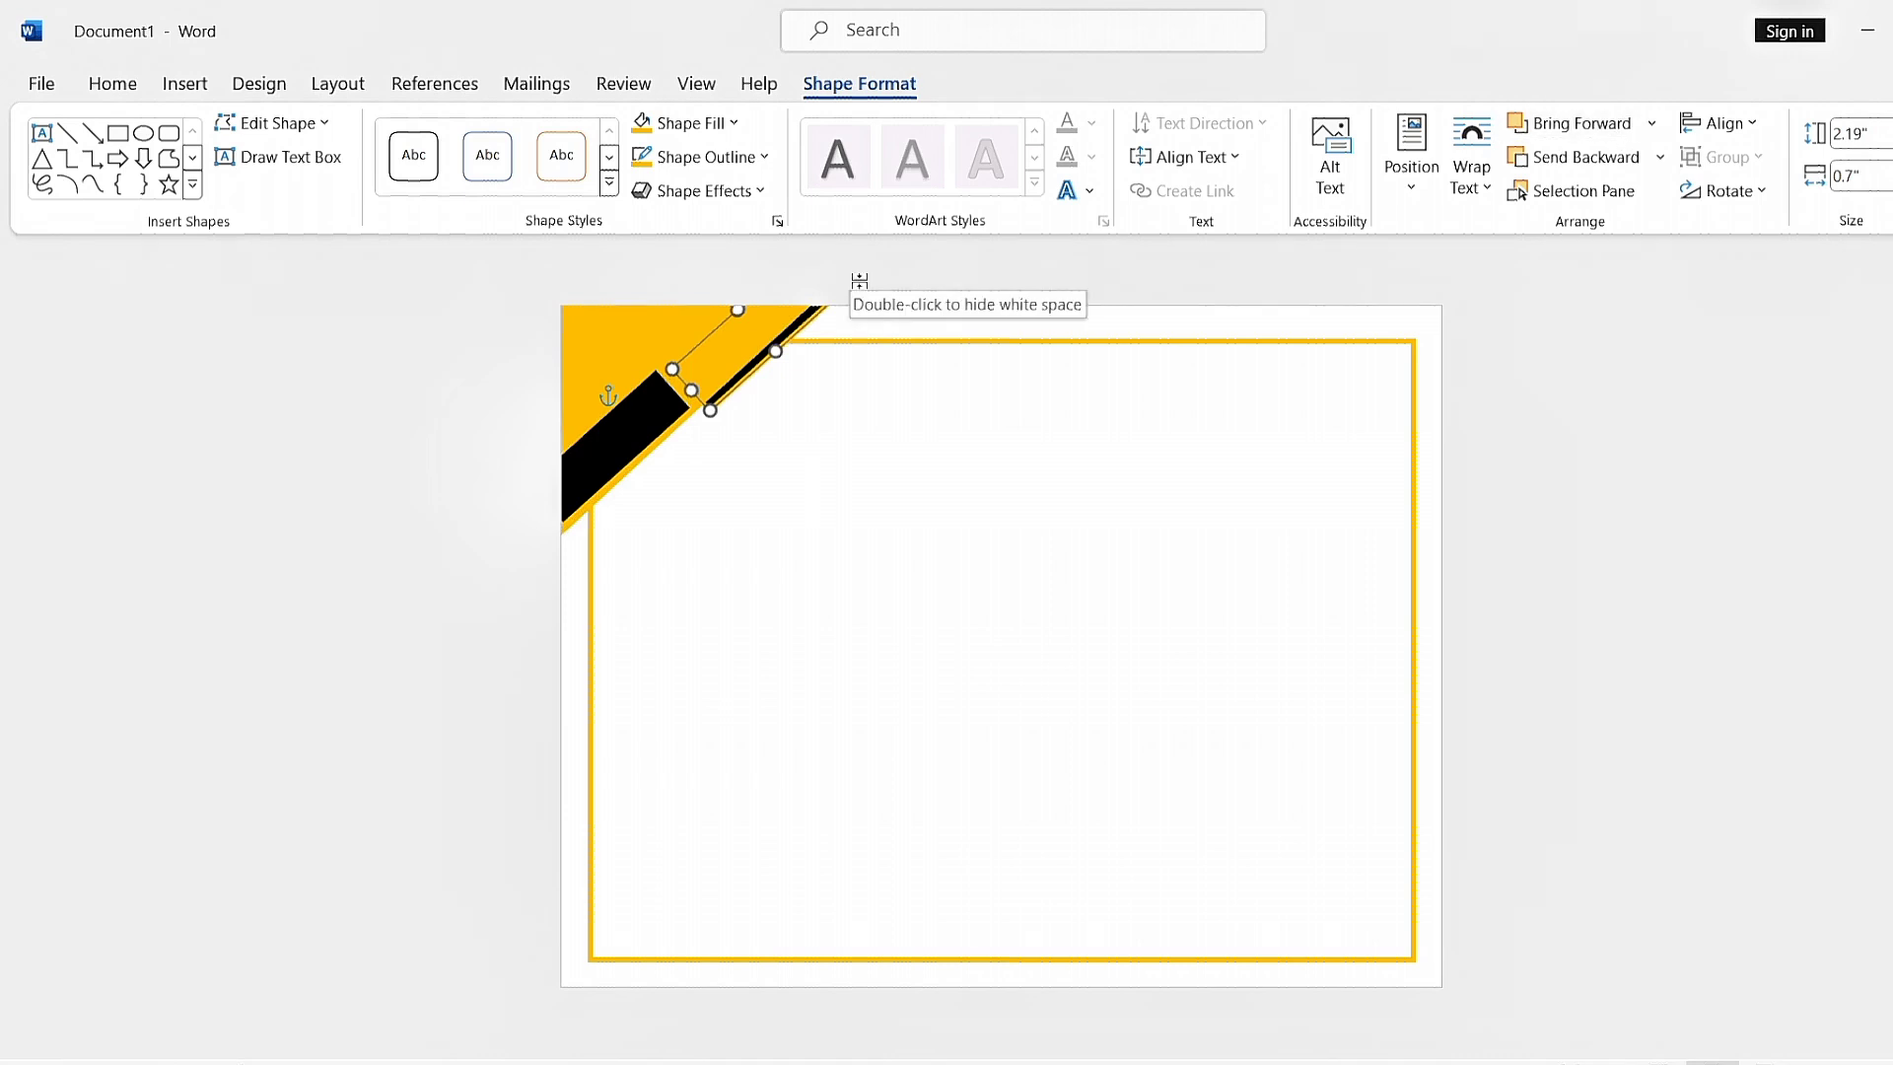
{"action": "key", "text": "Down"}
{"action": "key", "text": "Down"}
{"action": "key", "text": "Down"}
{"action": "key", "text": "Left"}
{"action": "key", "text": "Down"}
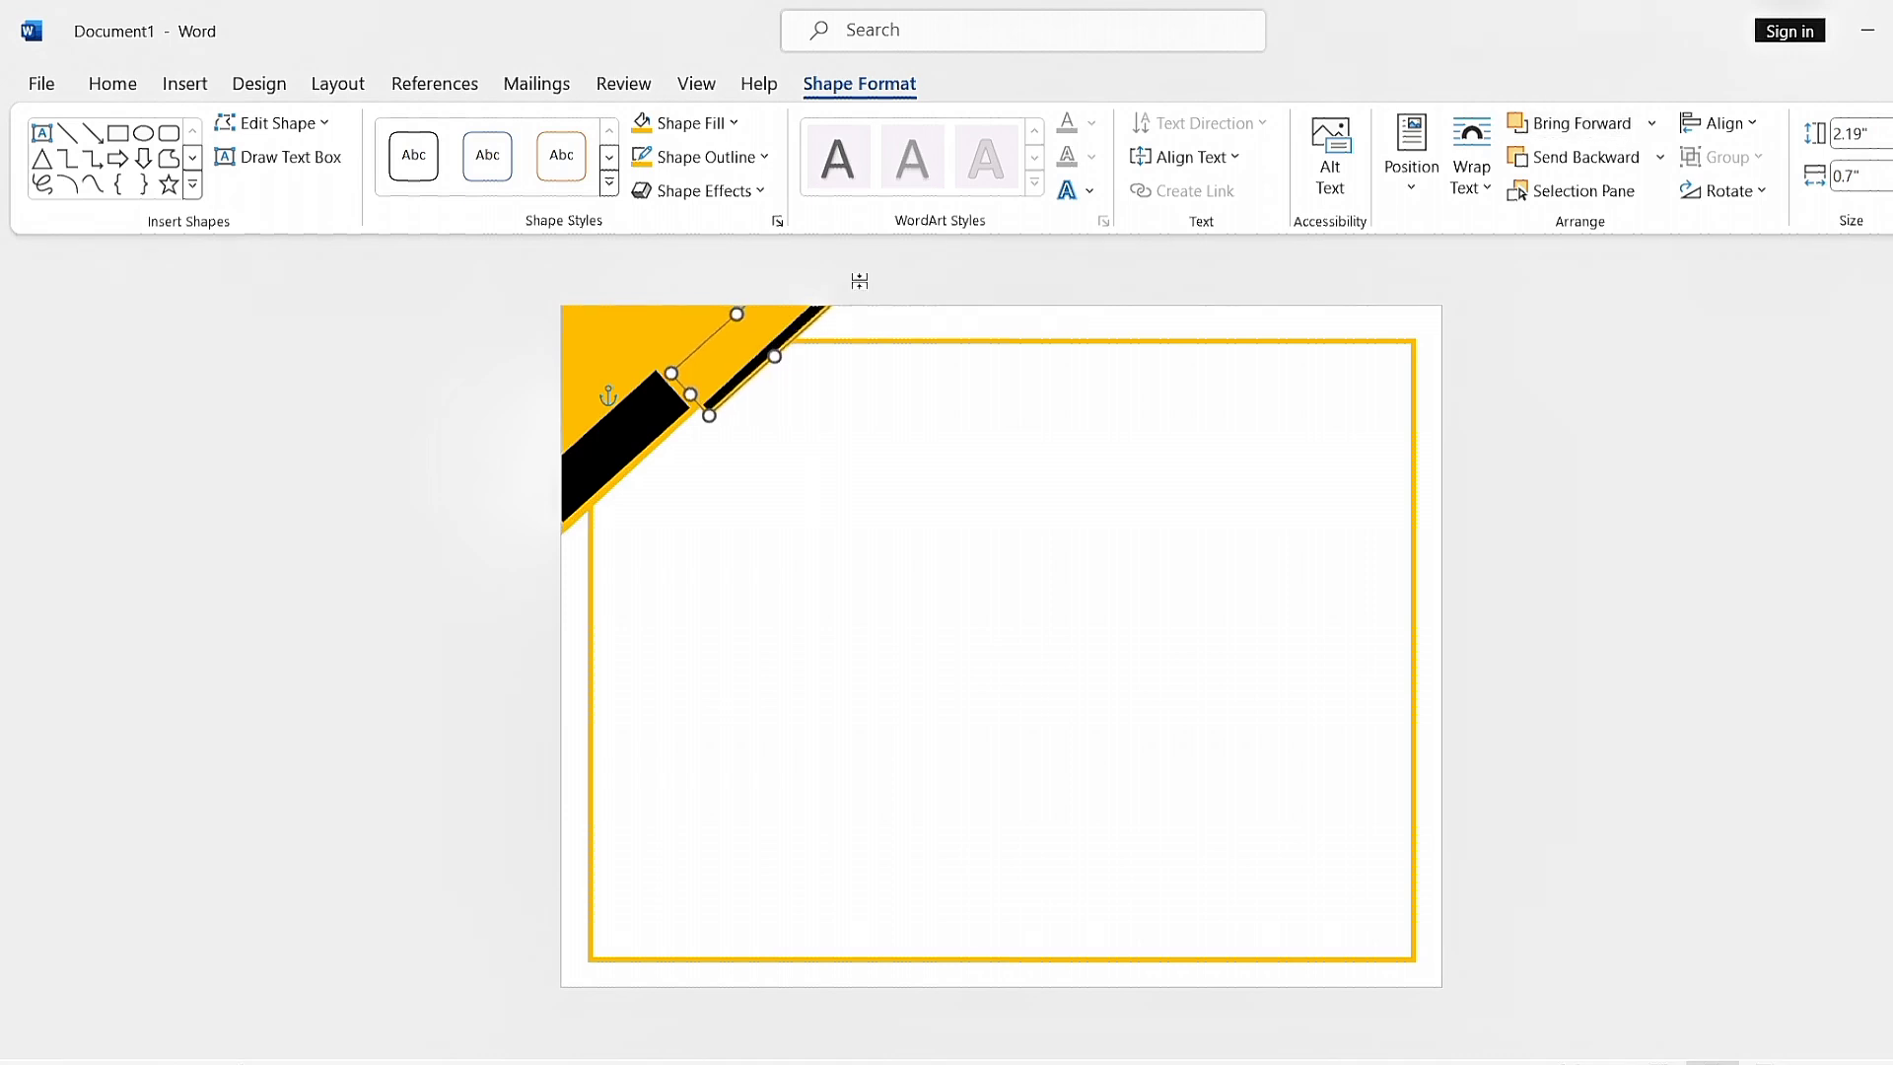
{"action": "left_click", "coordinate": [1194, 550]}
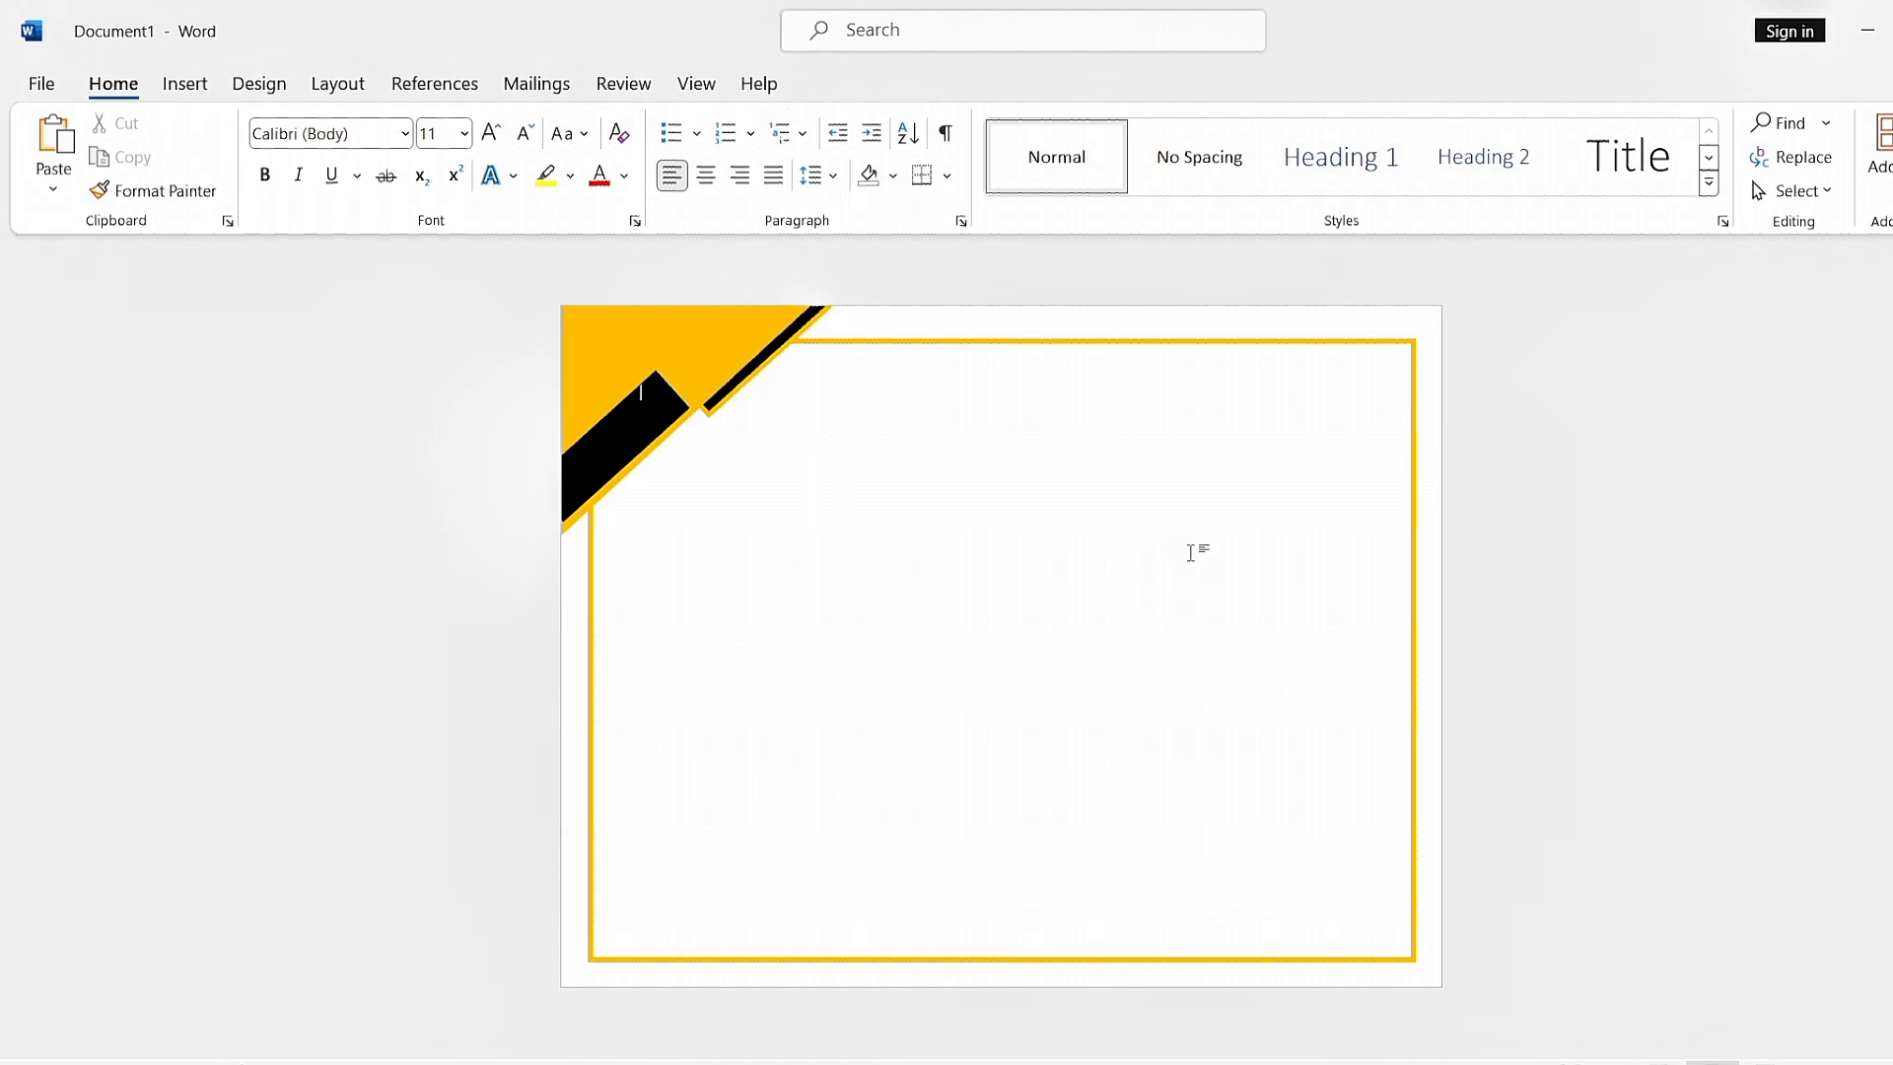
Step: Remove the outline from the copied black bar behind the triangle
{"action": "left_click", "coordinate": [775, 350]}
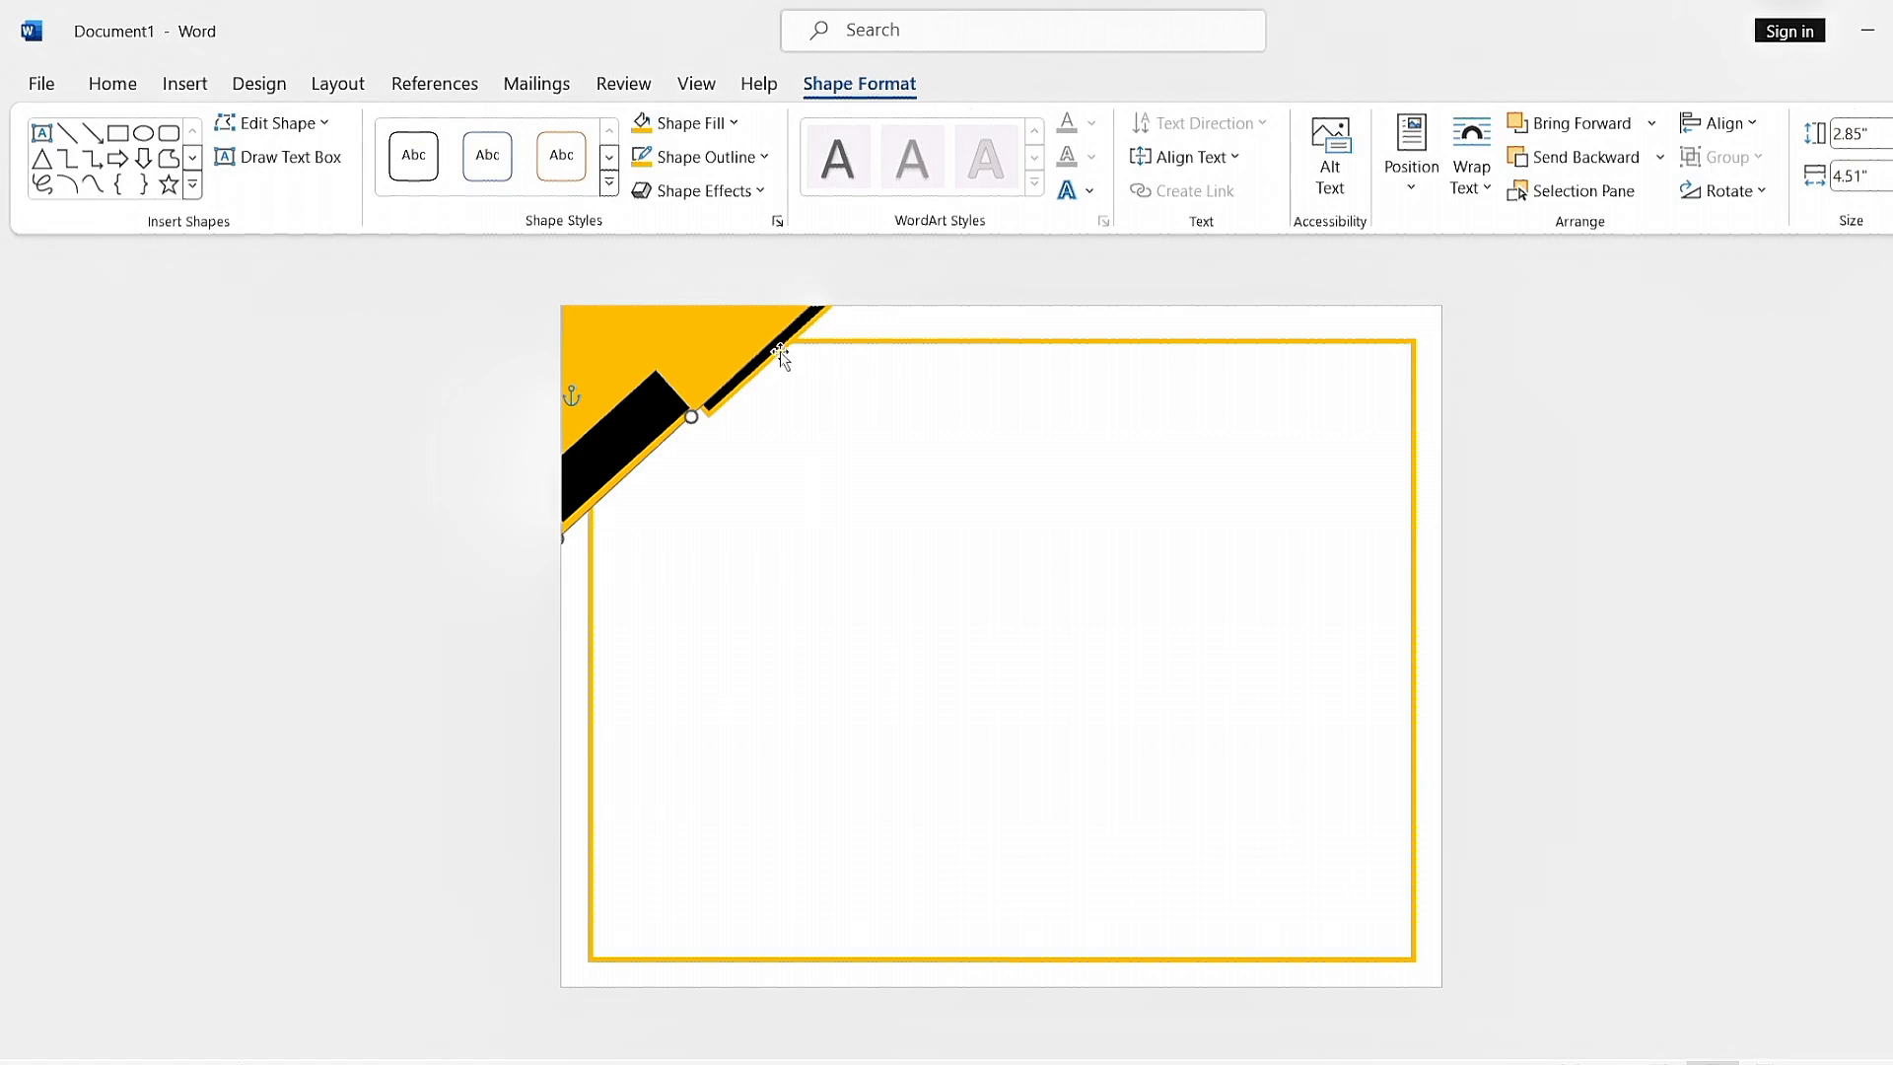
{"action": "left_click", "coordinate": [779, 354]}
{"action": "left_click", "coordinate": [690, 156]}
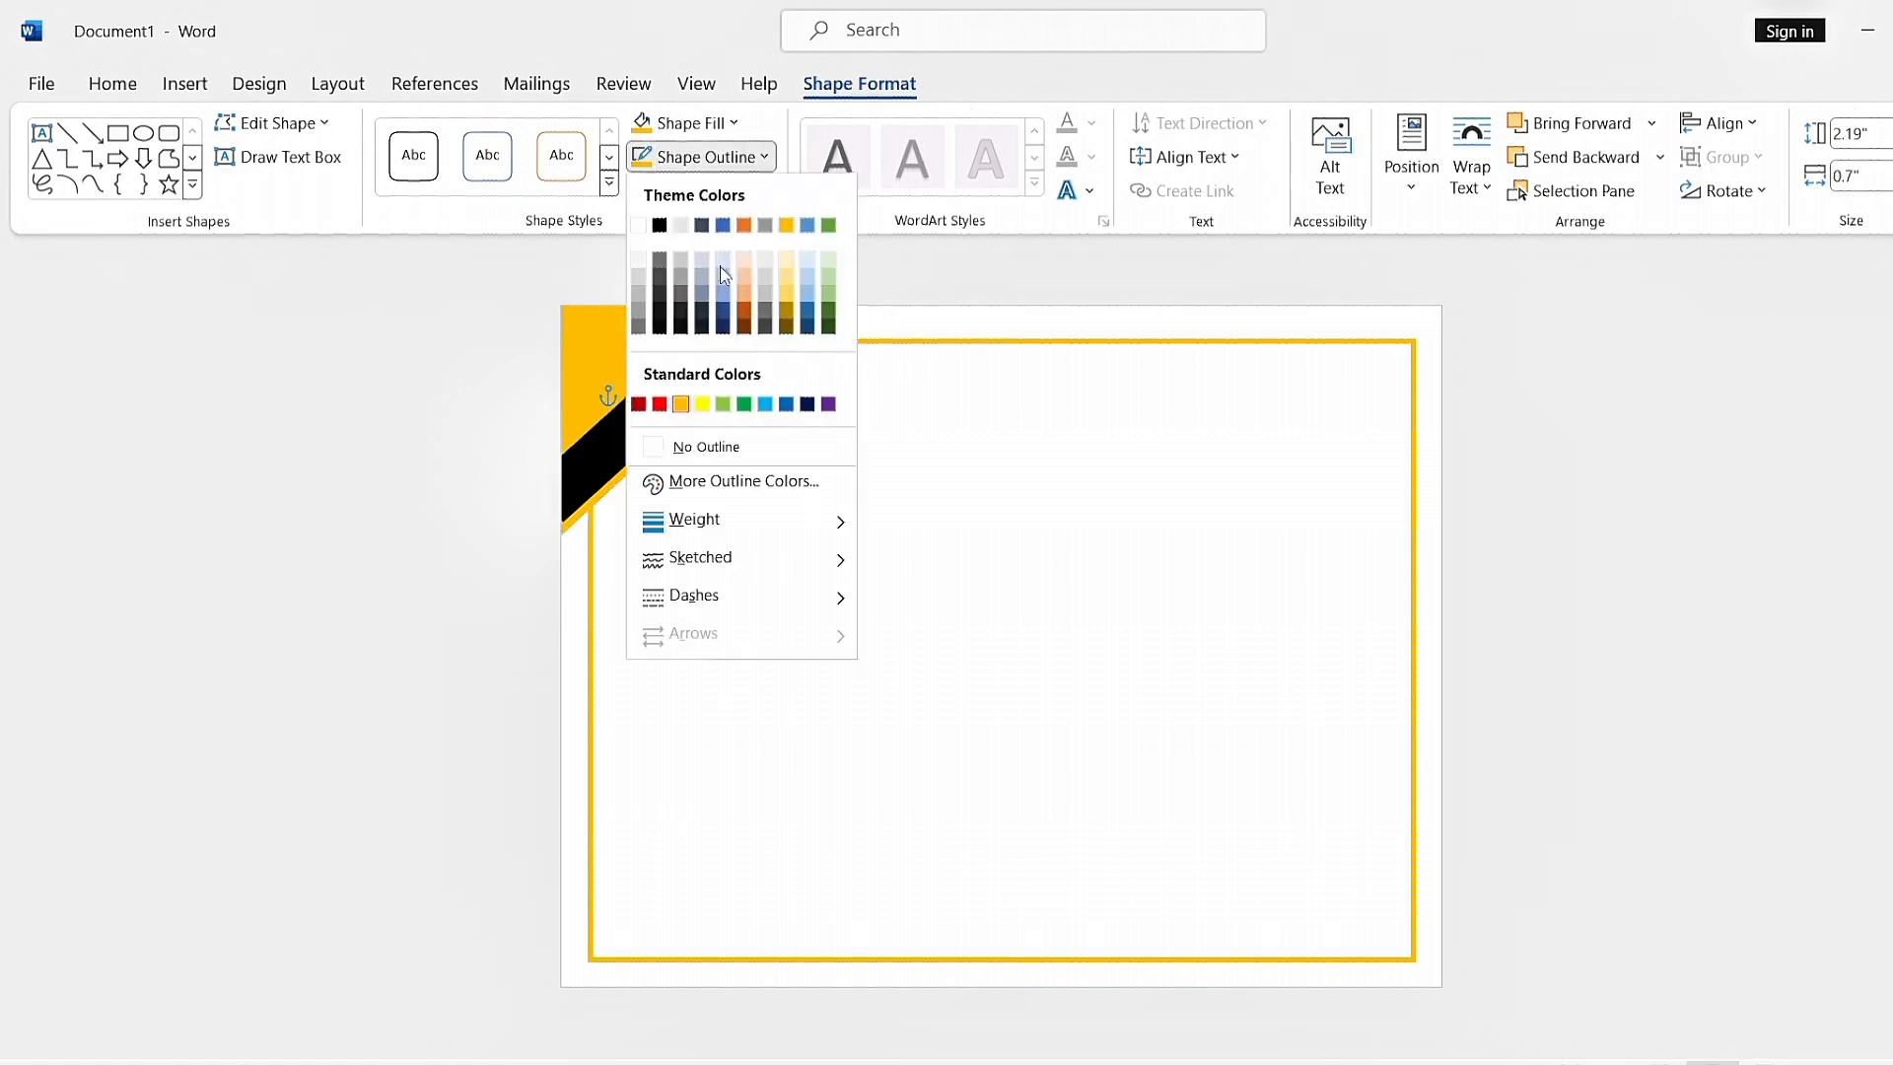
{"action": "left_click", "coordinate": [706, 447]}
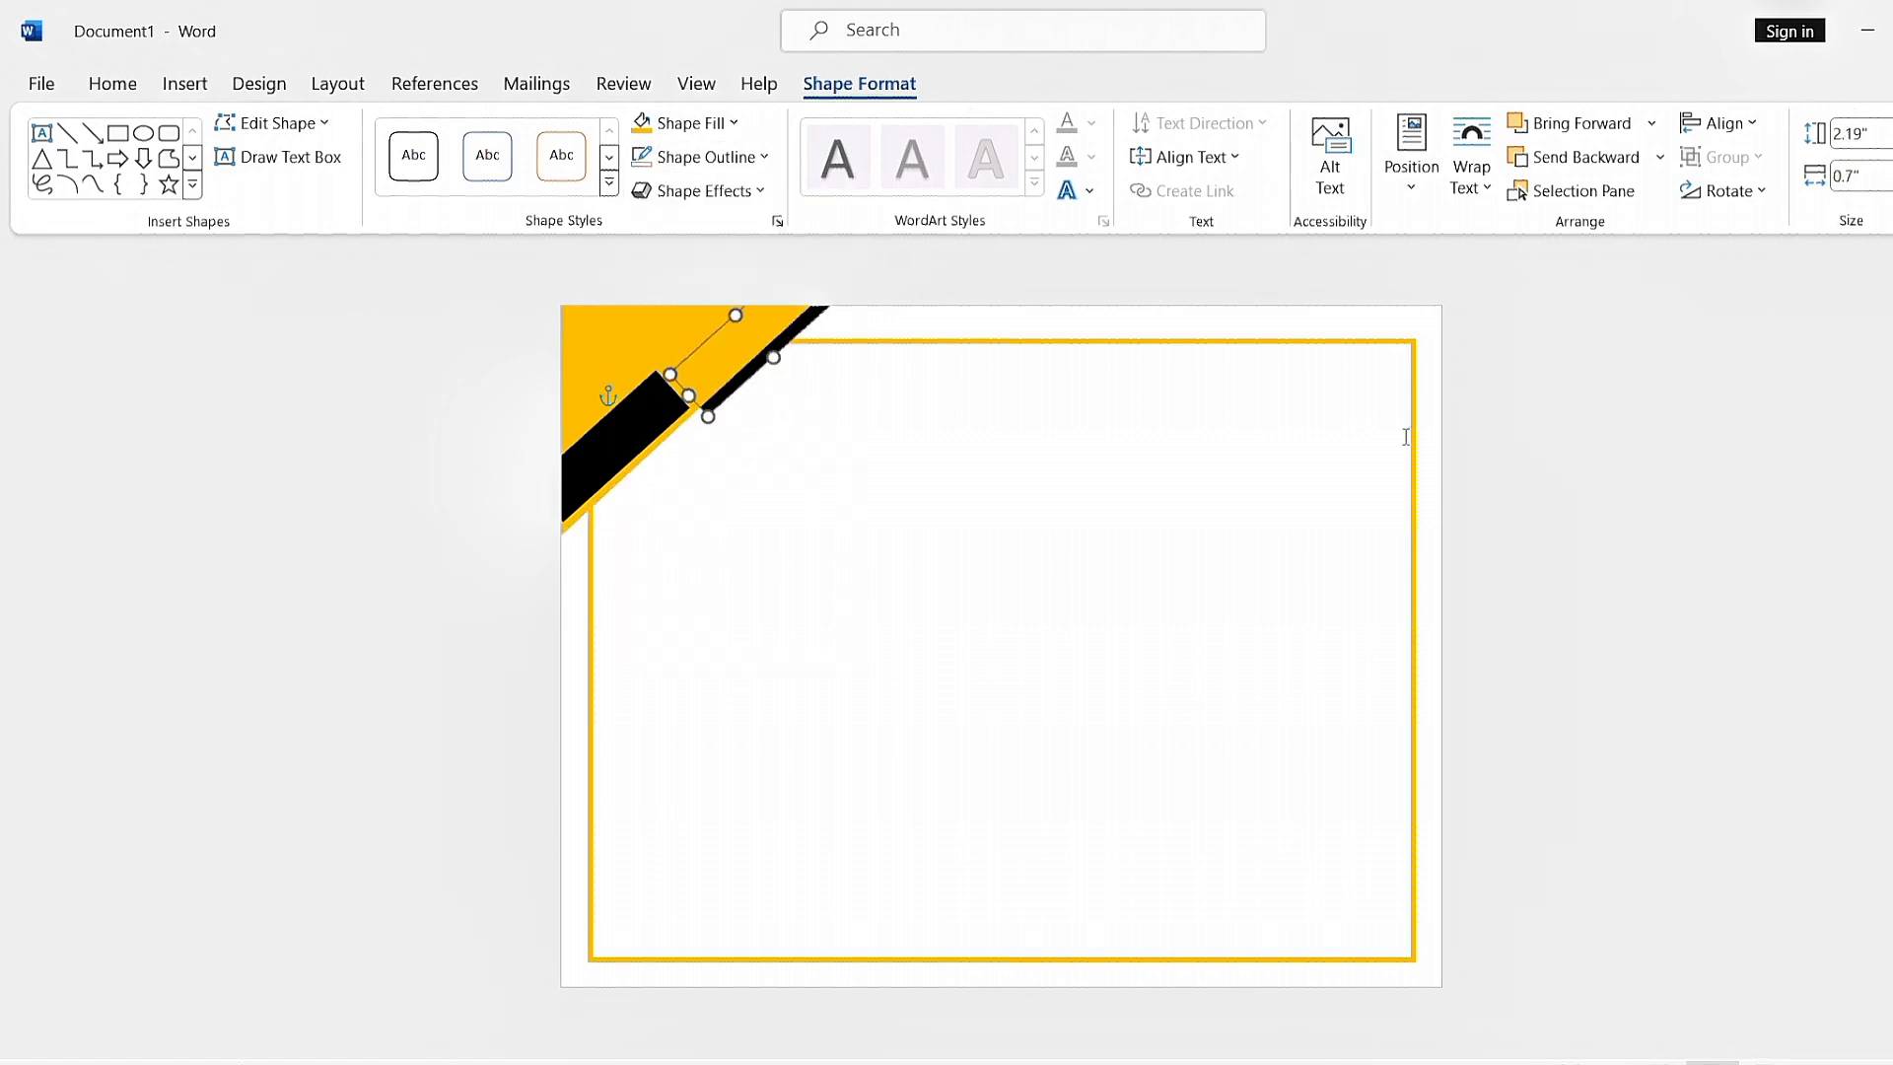
{"action": "left_click", "coordinate": [1094, 376]}
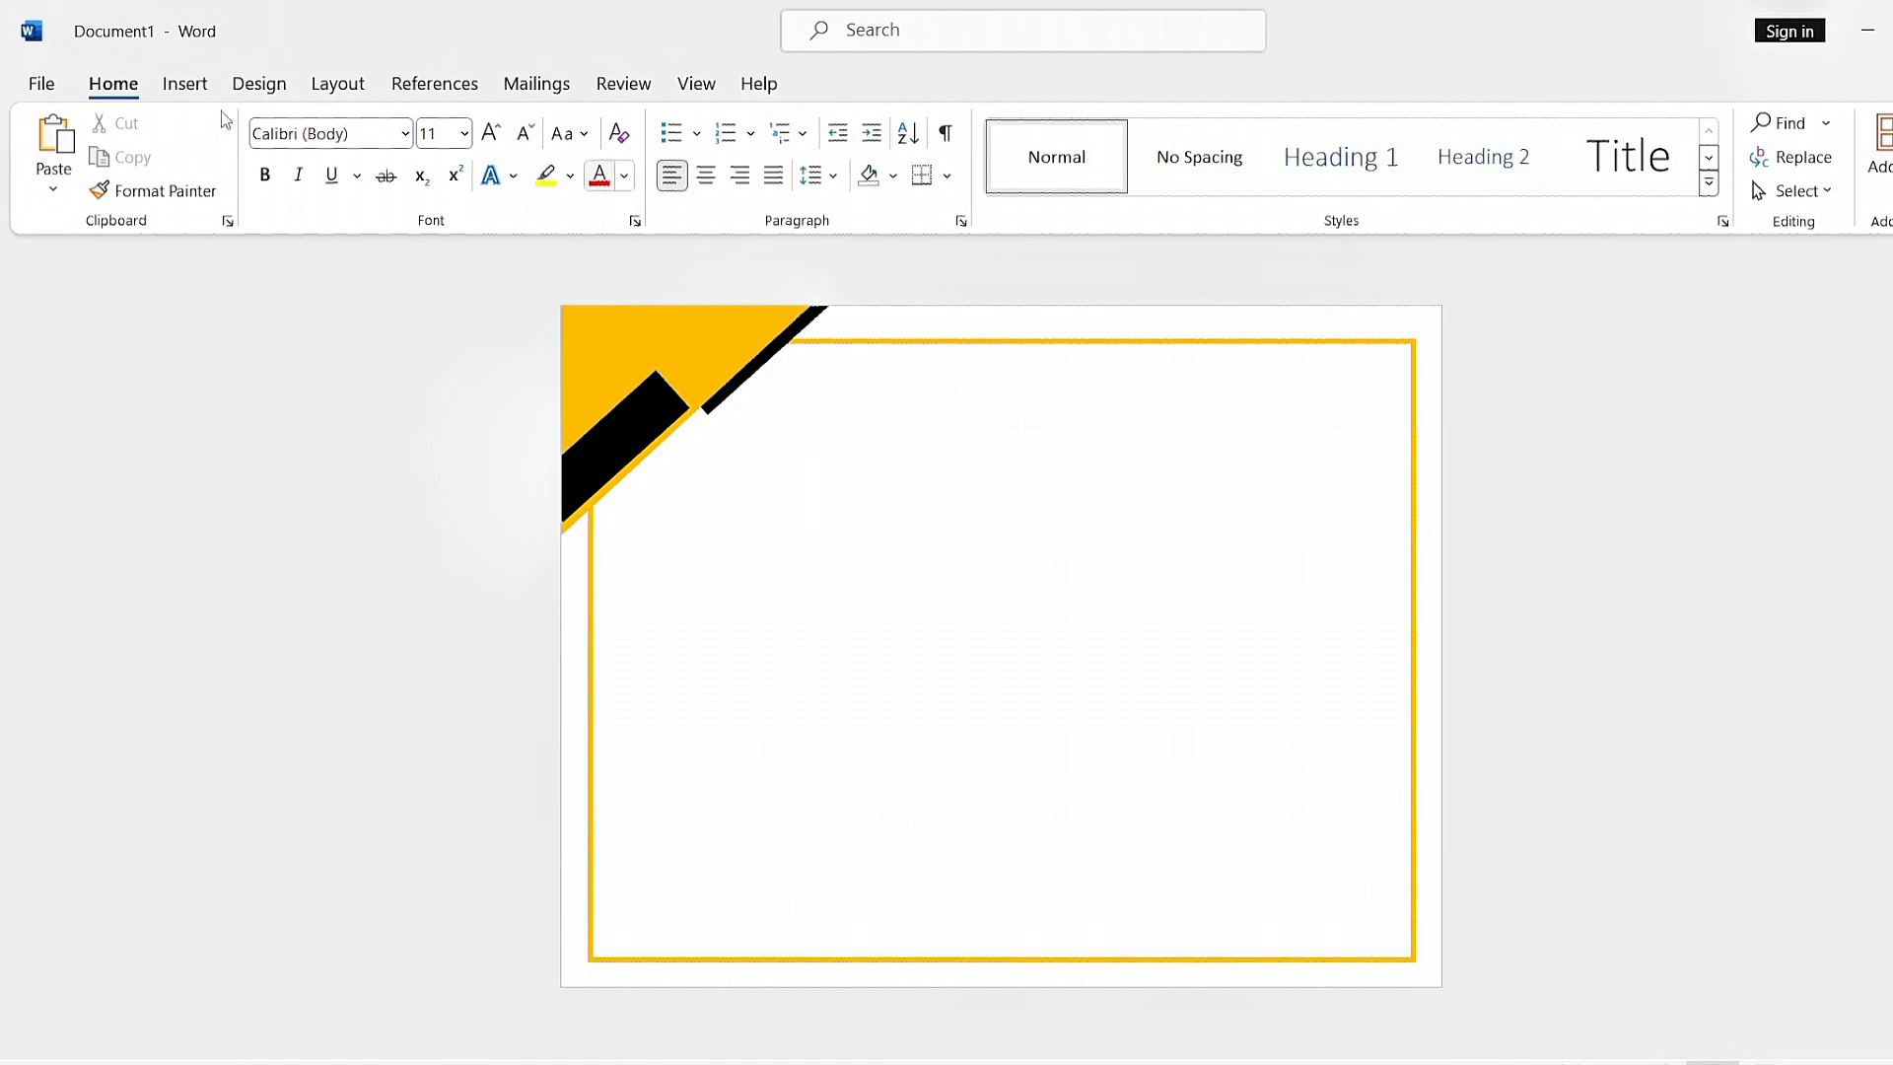
Step: Draw an isosceles triangle about 2.79" by 3.47" in the middle of the page and rotate it clockwise
{"action": "left_click", "coordinate": [188, 84]}
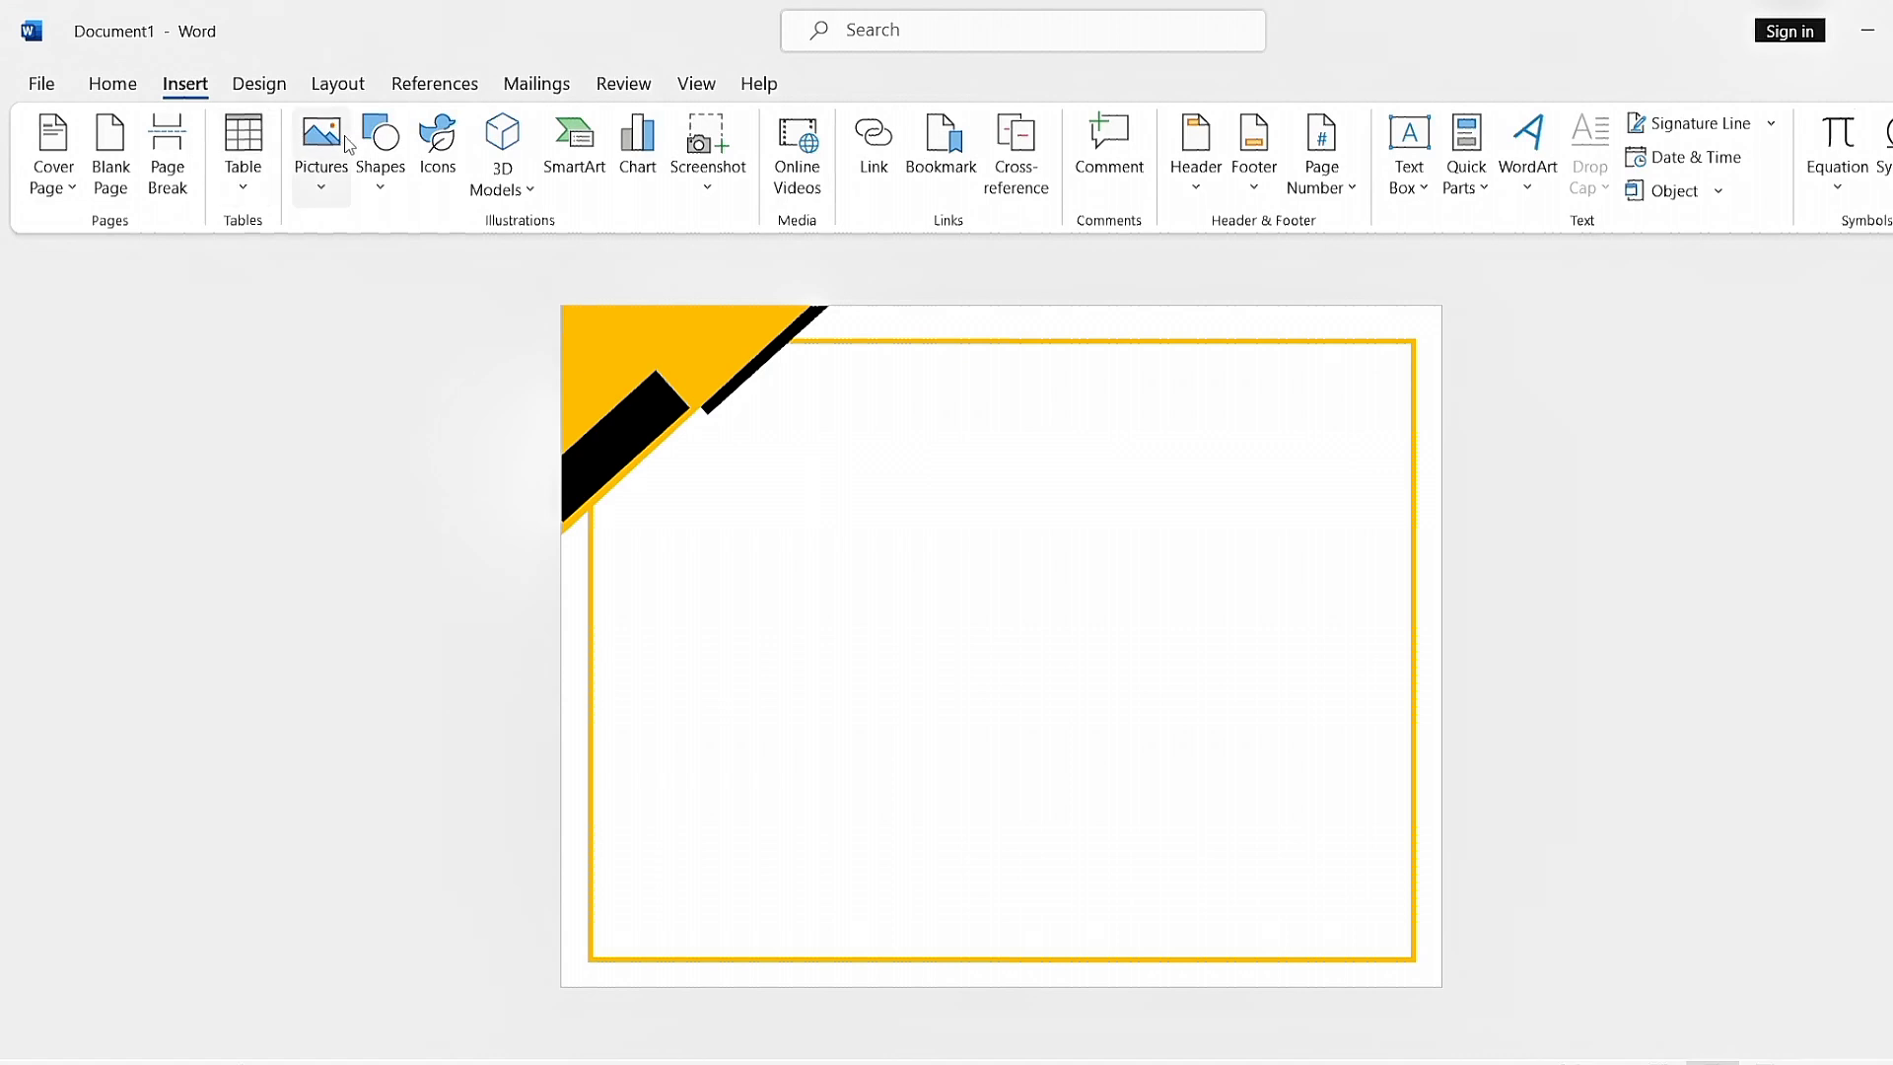
{"action": "left_click", "coordinate": [379, 153]}
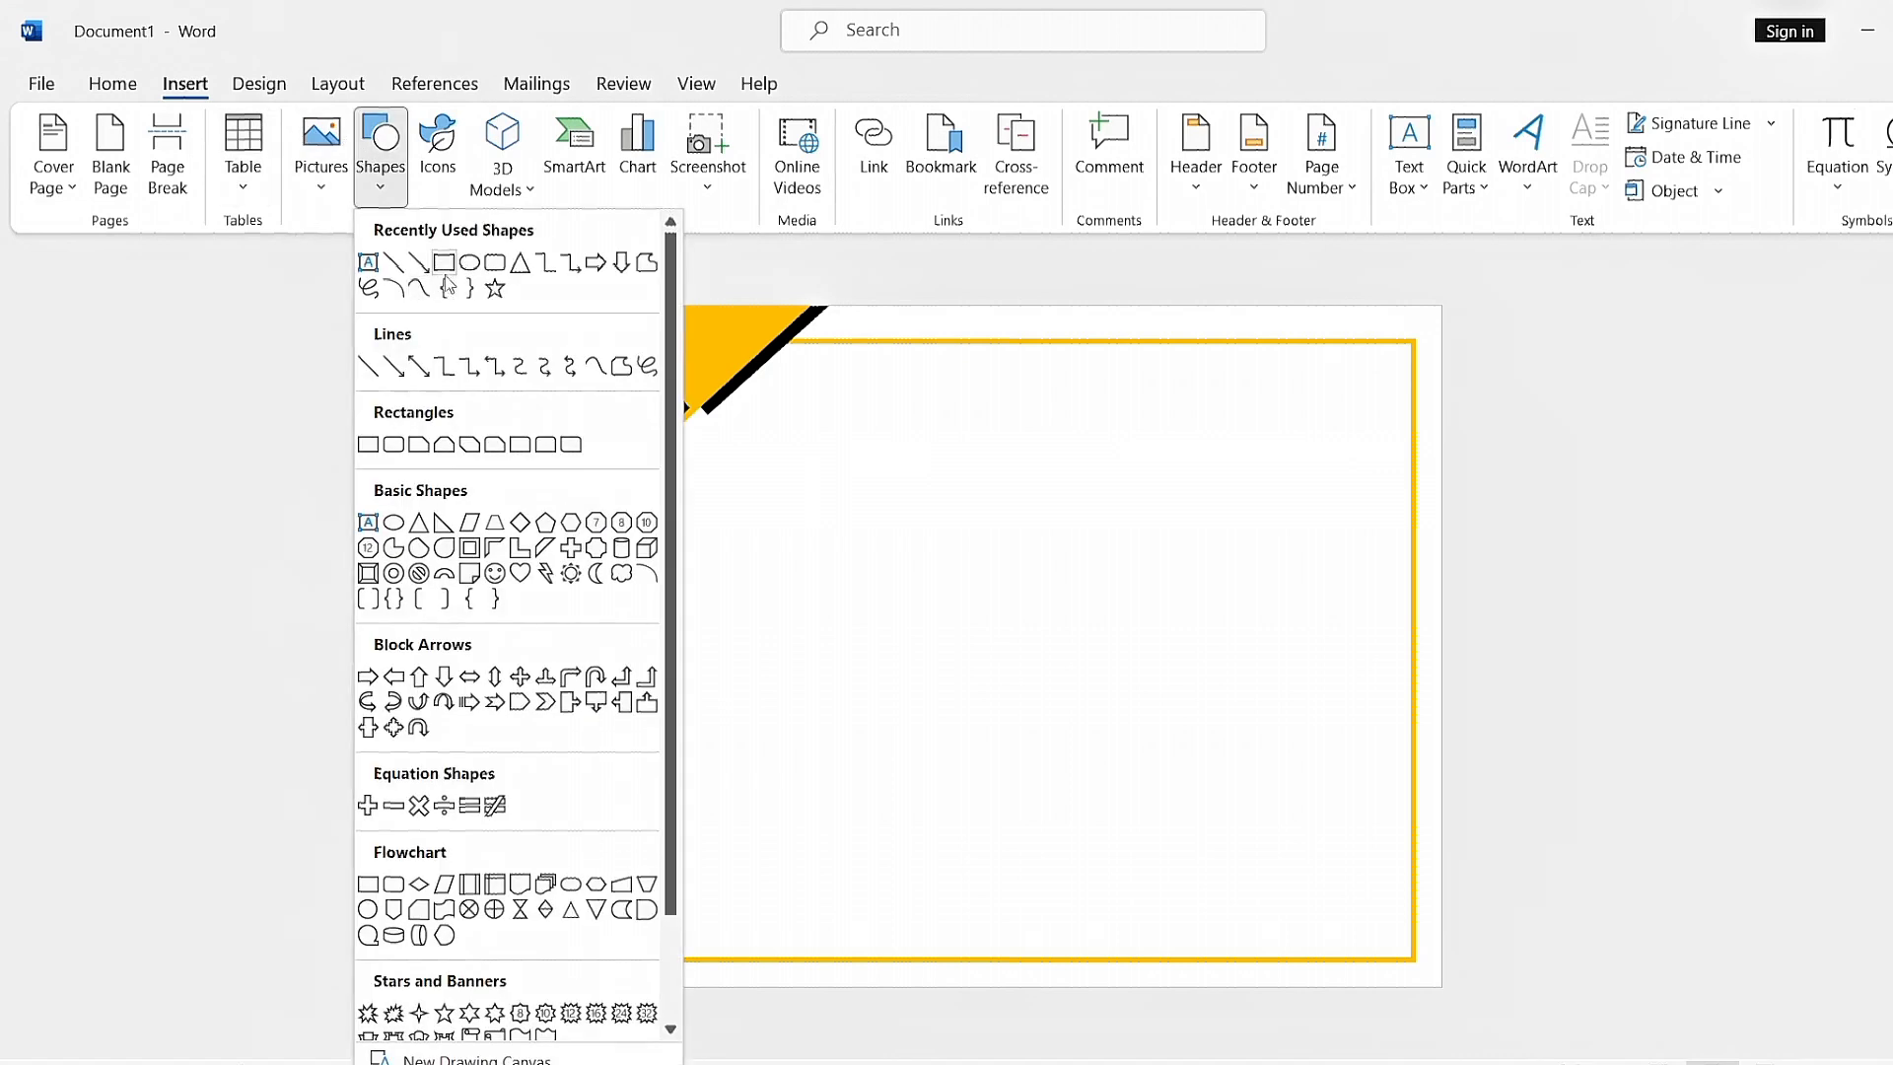
{"action": "left_click", "coordinate": [516, 262]}
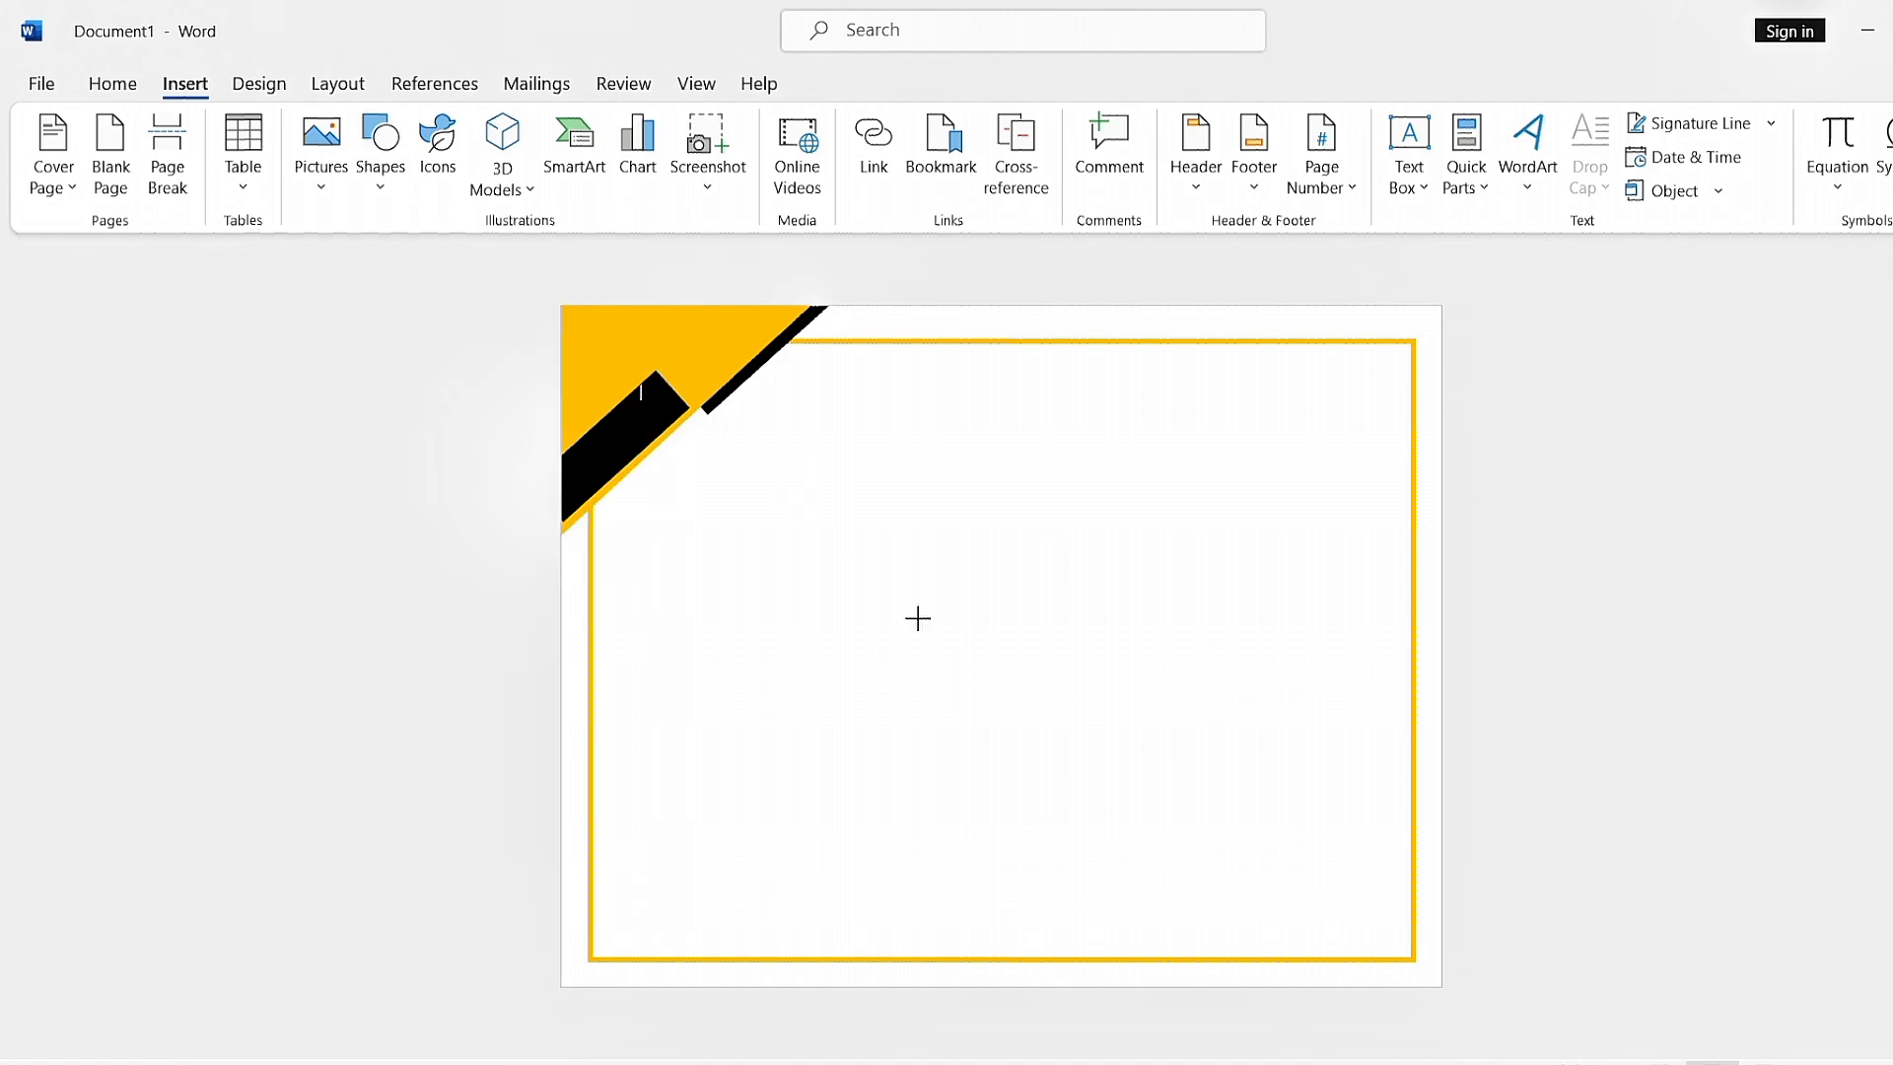
{"action": "left_click_drag", "start_coordinate": [801, 505], "coordinate": [1082, 730]}
{"action": "mouse_move", "coordinate": [944, 461]}
{"action": "left_mouse_down"}
{"action": "mouse_move", "coordinate": [1035, 562]}
{"action": "mouse_move", "coordinate": [1108, 720]}
{"action": "left_mouse_up"}
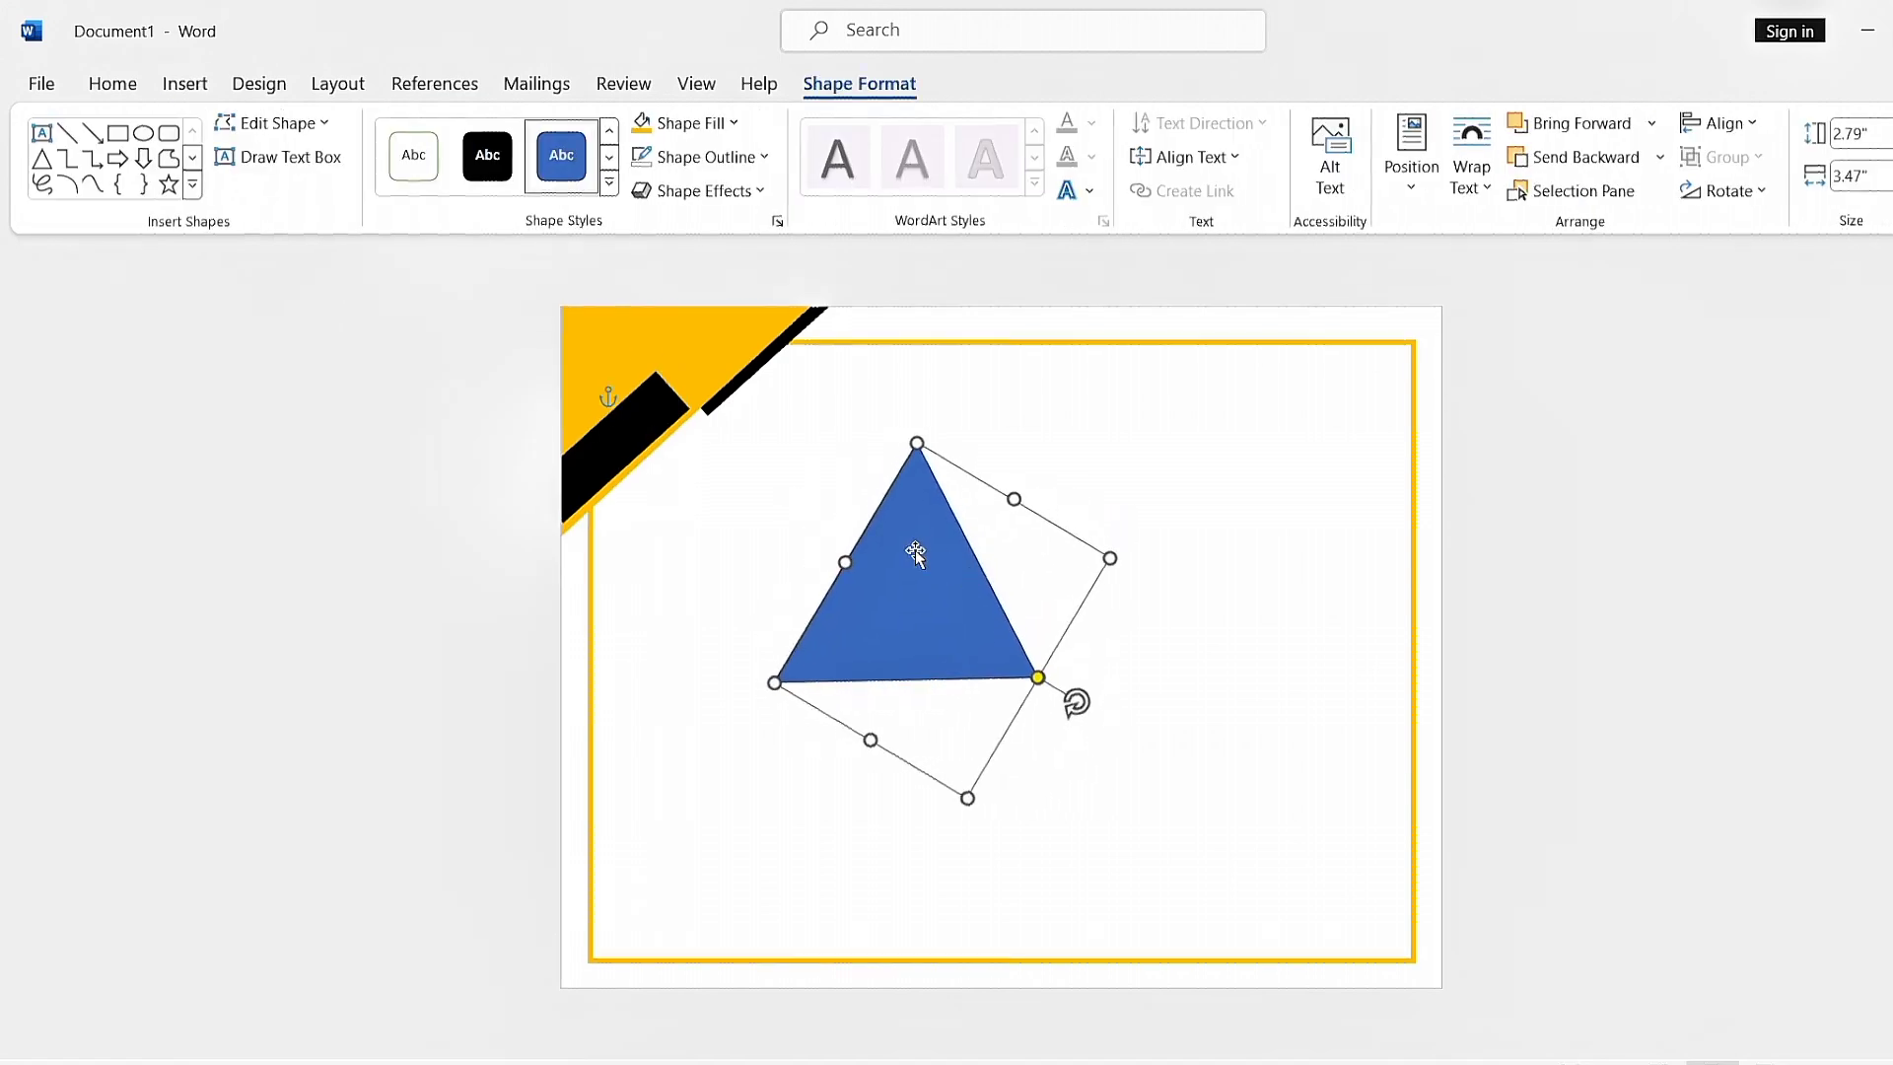
Step: Move the blue triangle to the page's bottom-right corner, rotate it slightly and enlarge it to about 2.82" by 4.42" to fill the corner
{"action": "left_click_drag", "start_coordinate": [915, 550], "coordinate": [1297, 814]}
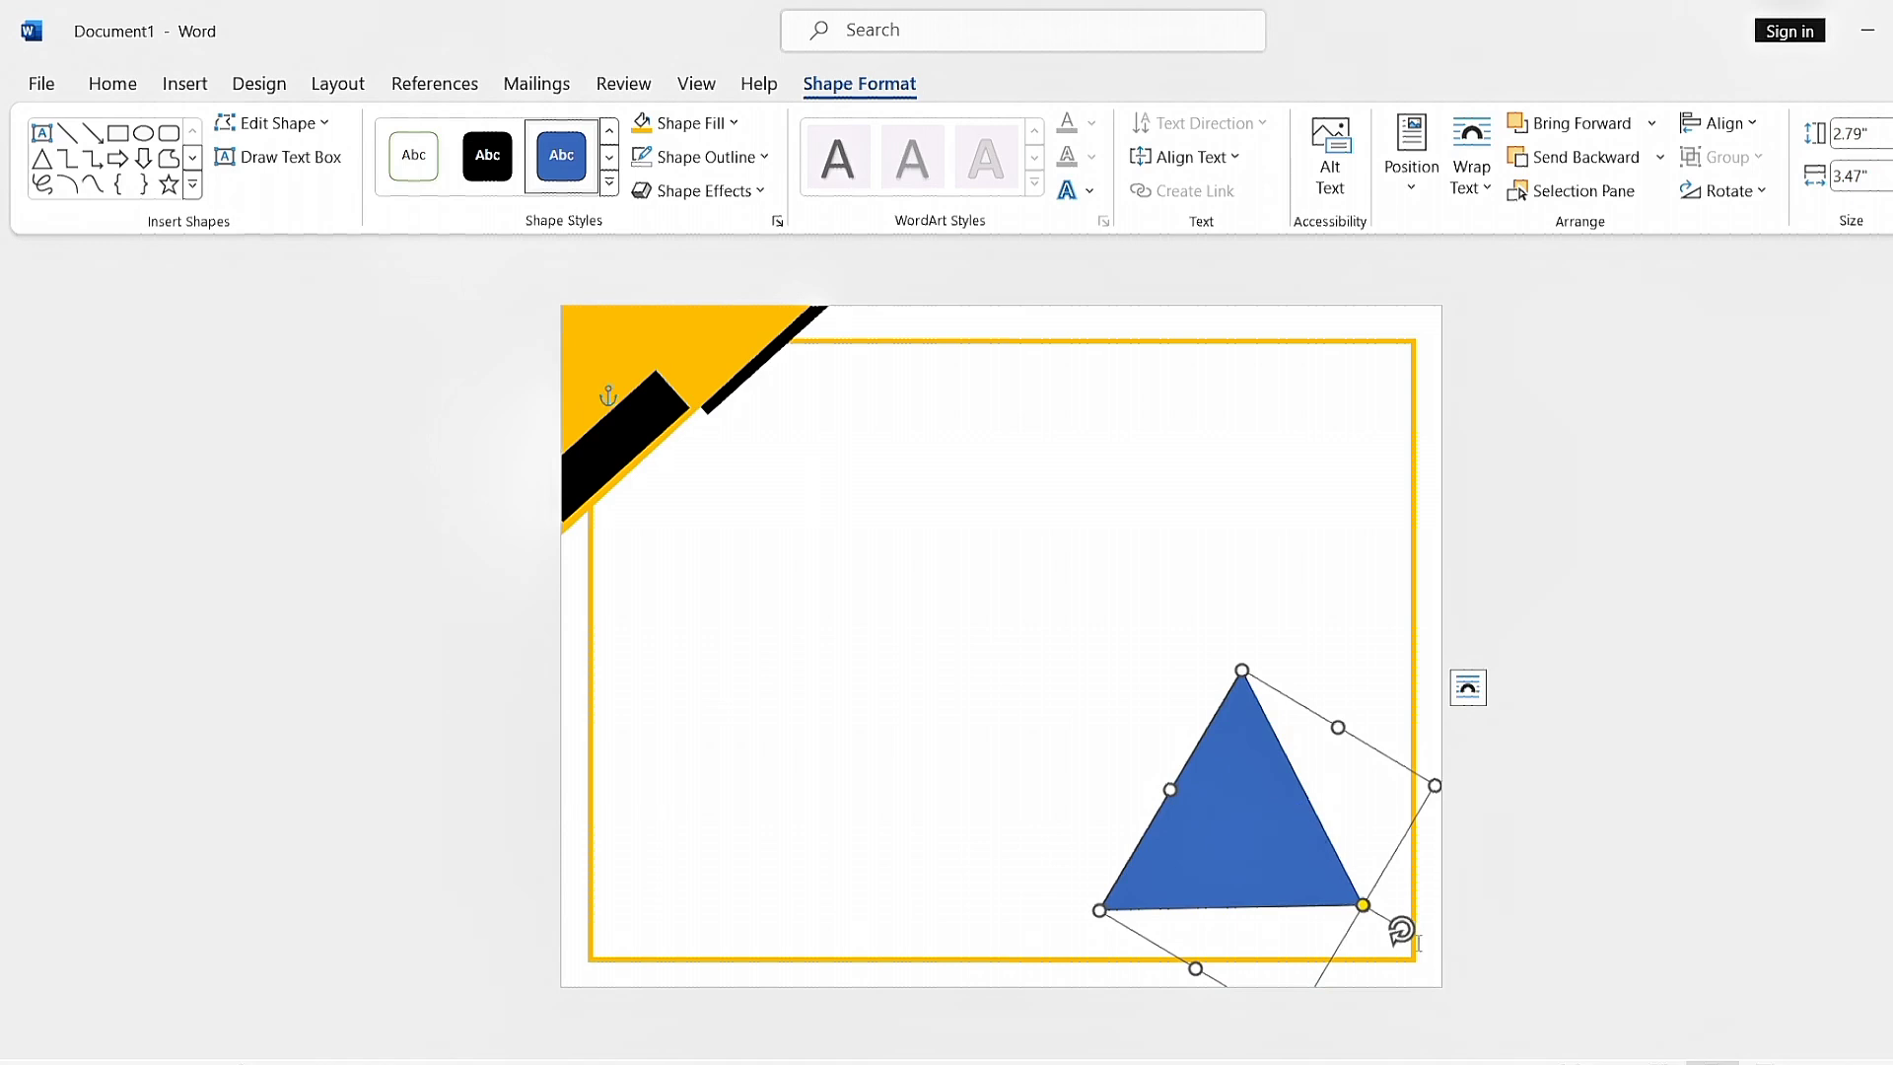
{"action": "left_click_drag", "start_coordinate": [1401, 930], "coordinate": [1390, 943]}
{"action": "left_click_drag", "start_coordinate": [1257, 828], "coordinate": [1328, 944]}
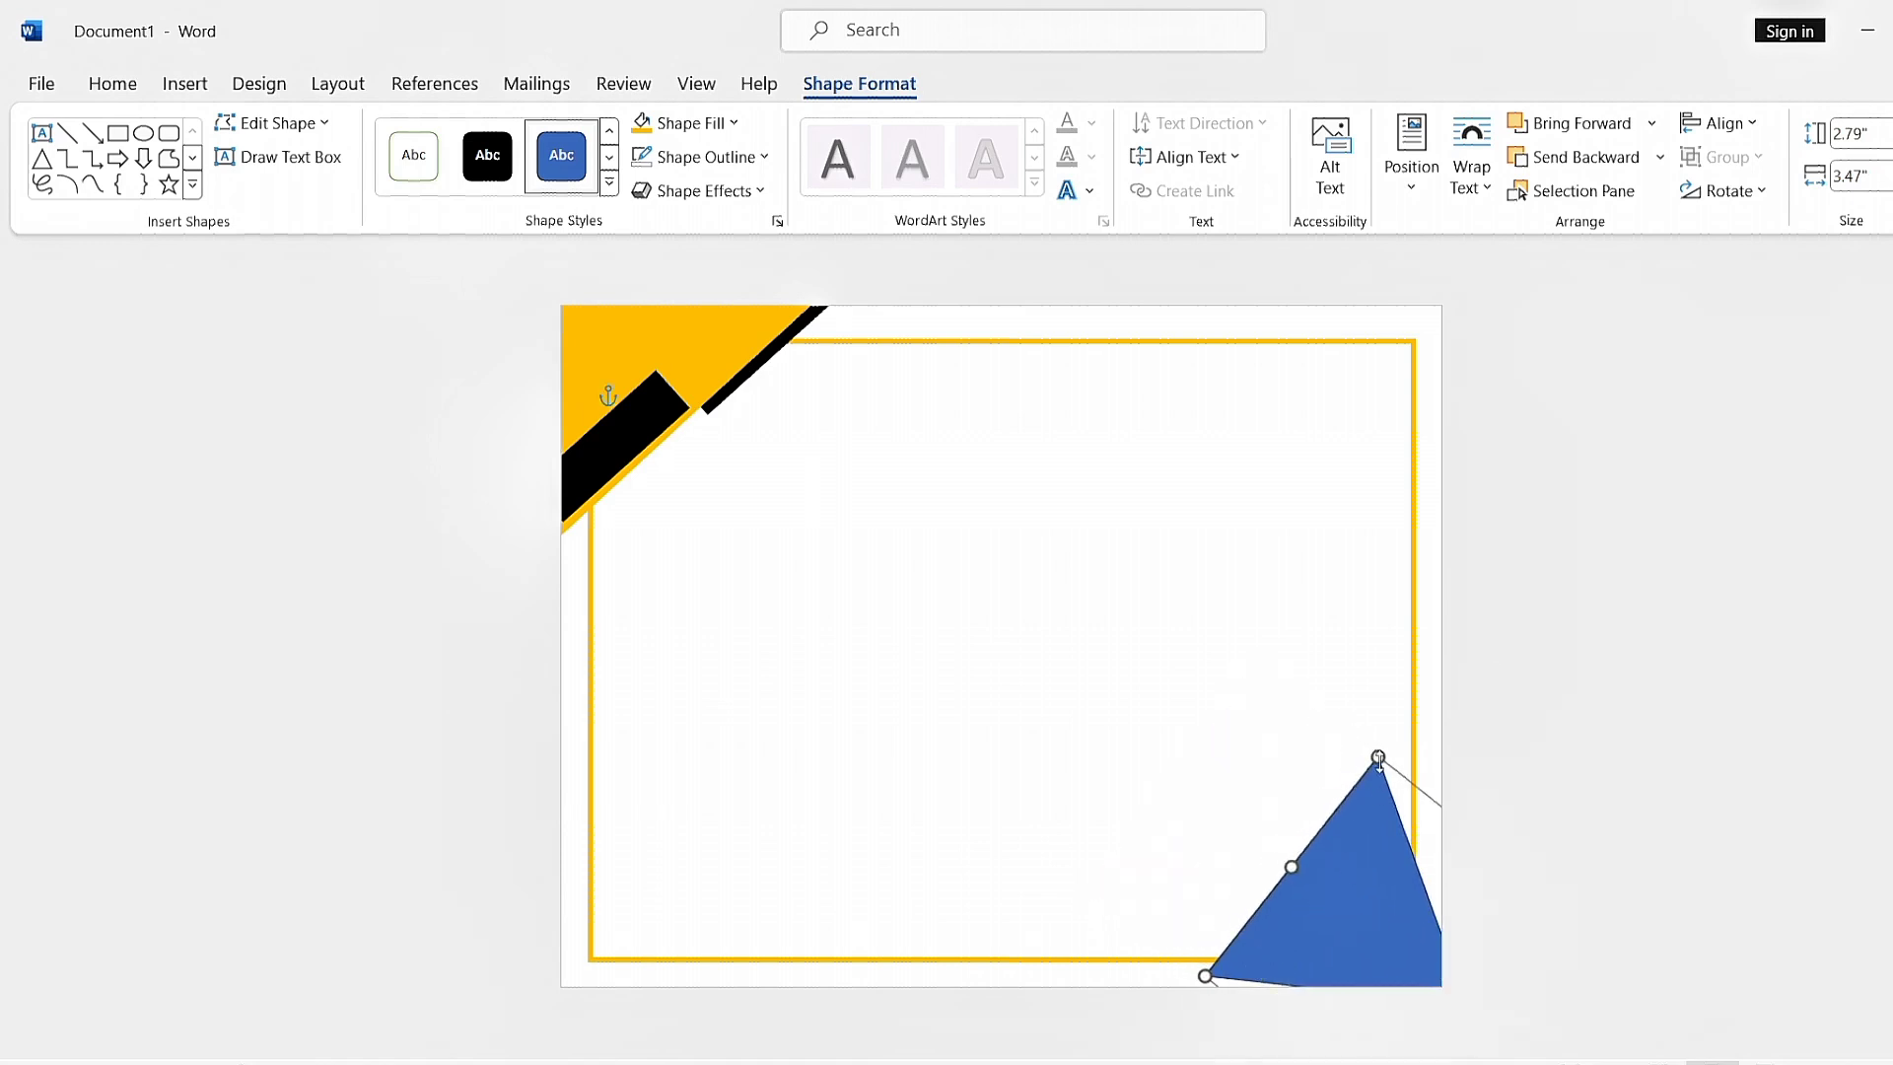
{"action": "left_click_drag", "start_coordinate": [1378, 757], "coordinate": [1423, 695]}
{"action": "left_click_drag", "start_coordinate": [1386, 848], "coordinate": [1405, 870]}
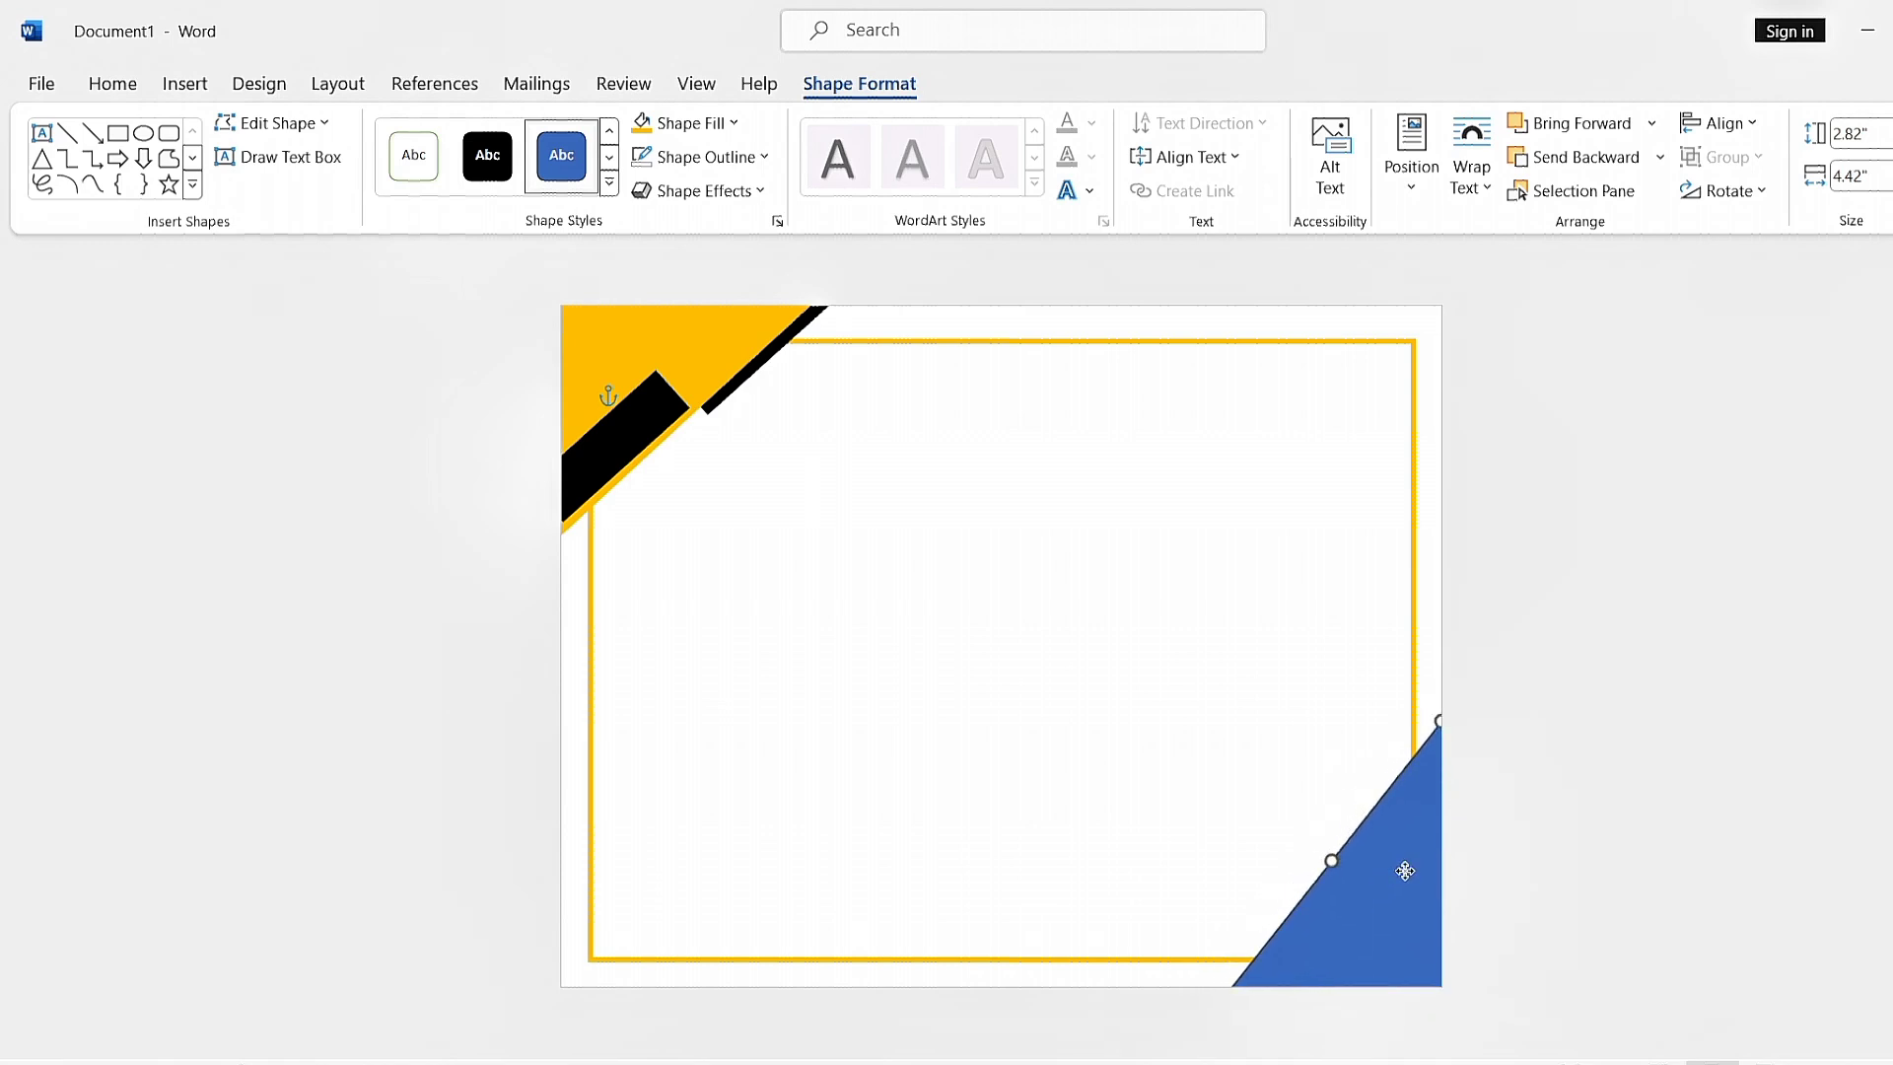
Step: Remove the outline of the bottom-right corner triangle and fill it with orange
{"action": "left_click", "coordinate": [700, 157]}
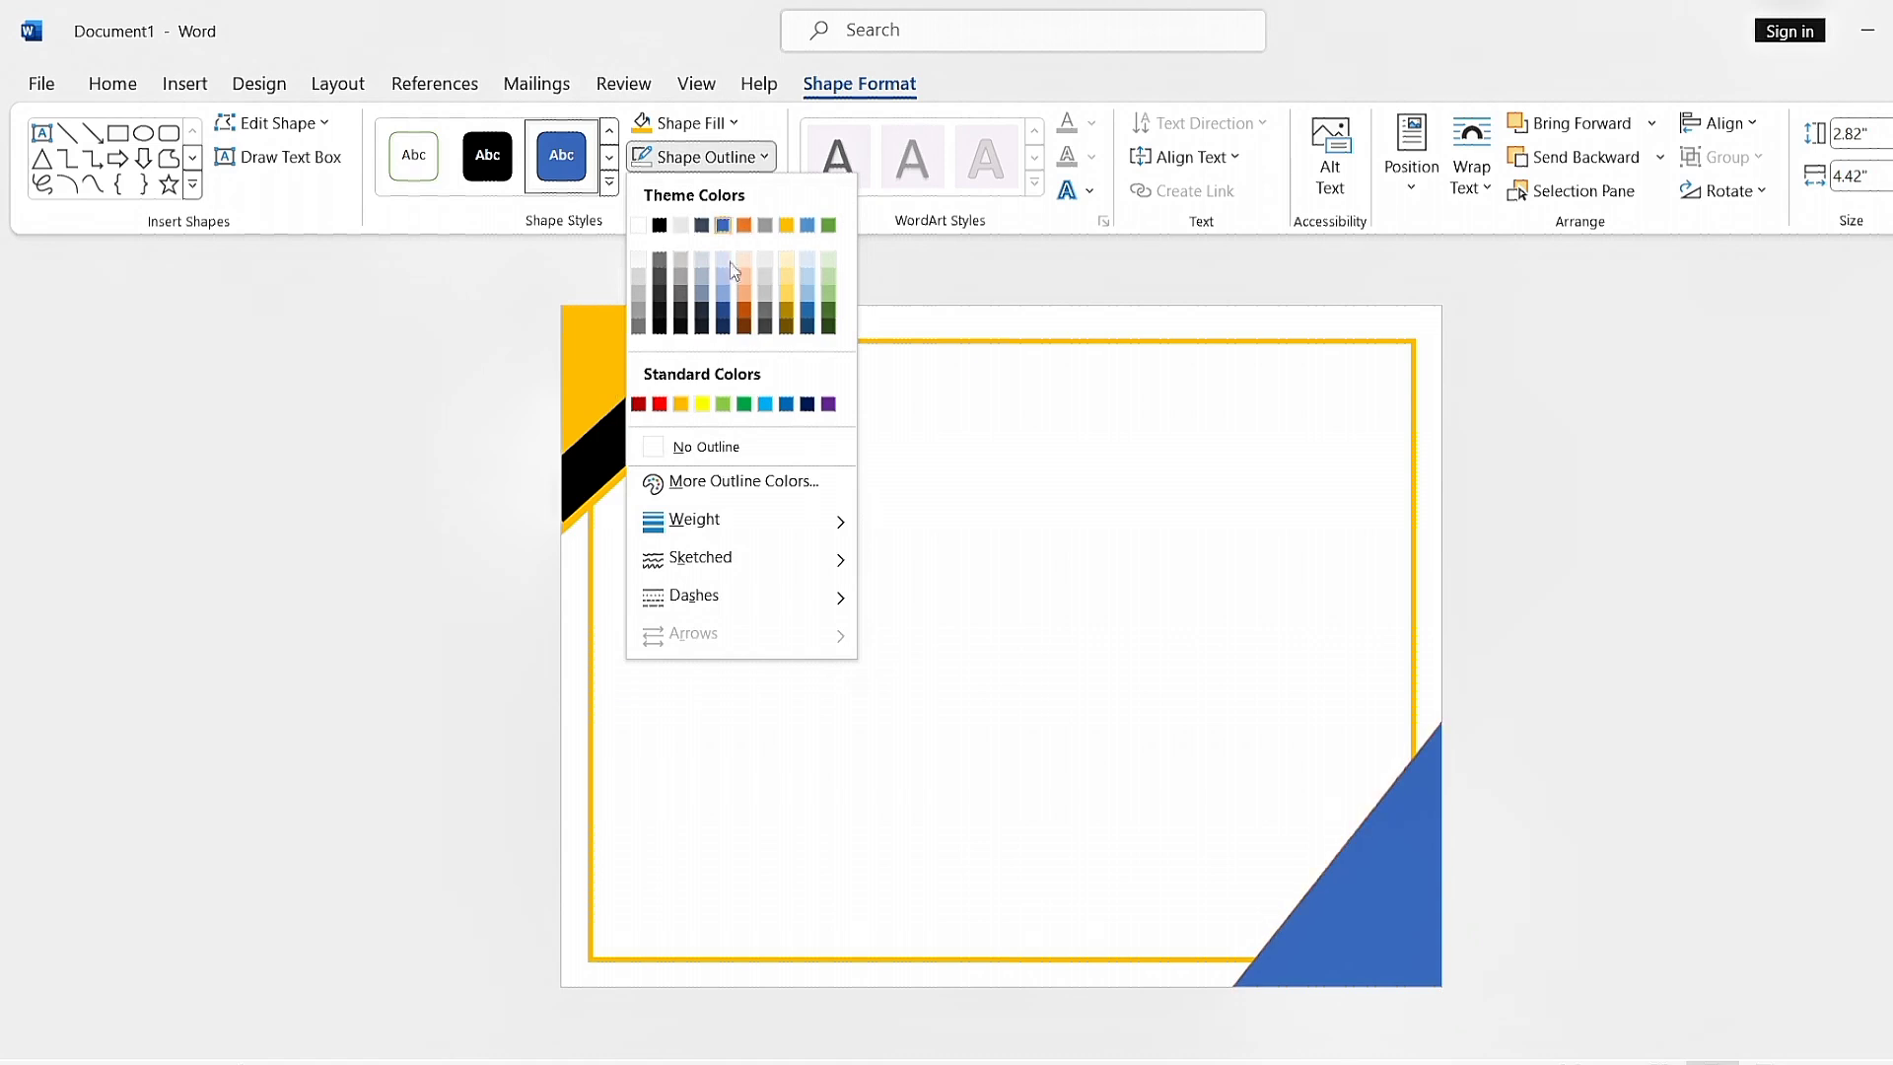
{"action": "left_click", "coordinate": [781, 446]}
{"action": "left_click", "coordinate": [1380, 887]}
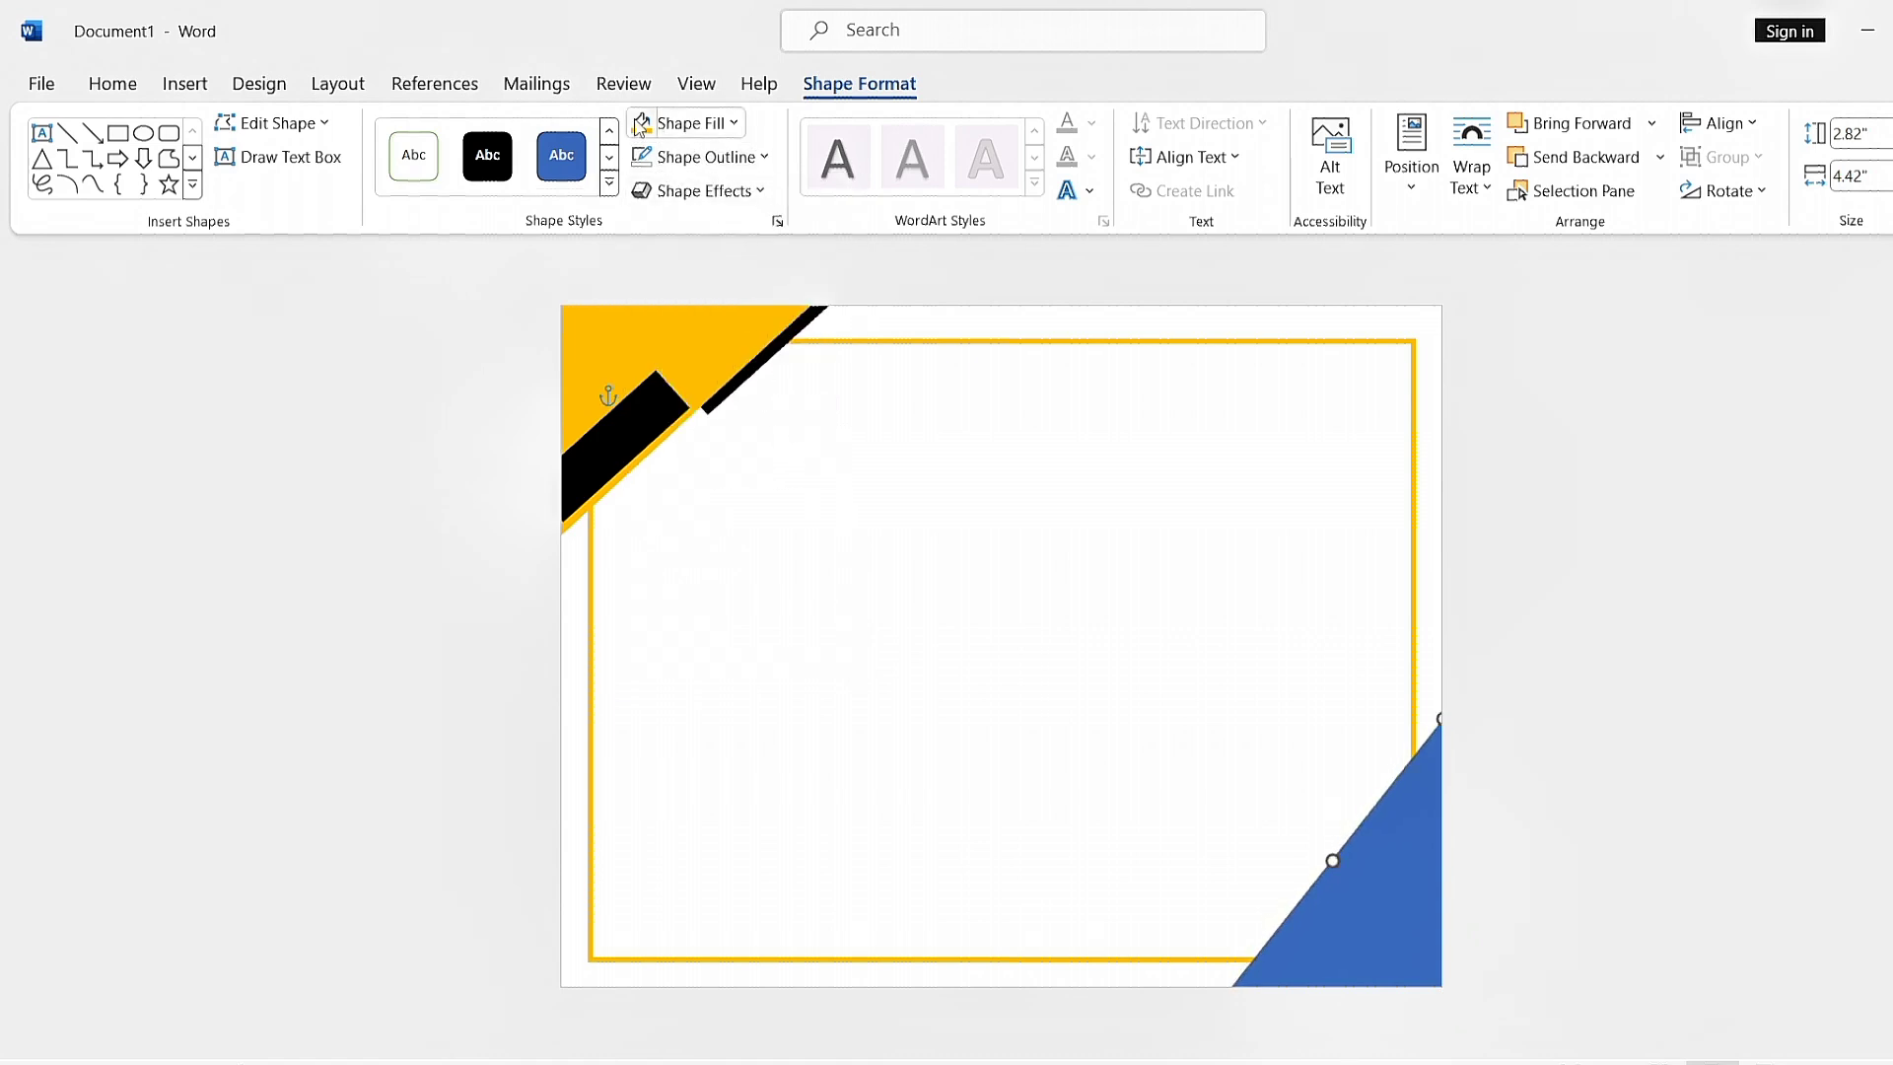
{"action": "left_click", "coordinate": [655, 122]}
{"action": "left_click", "coordinate": [1590, 597]}
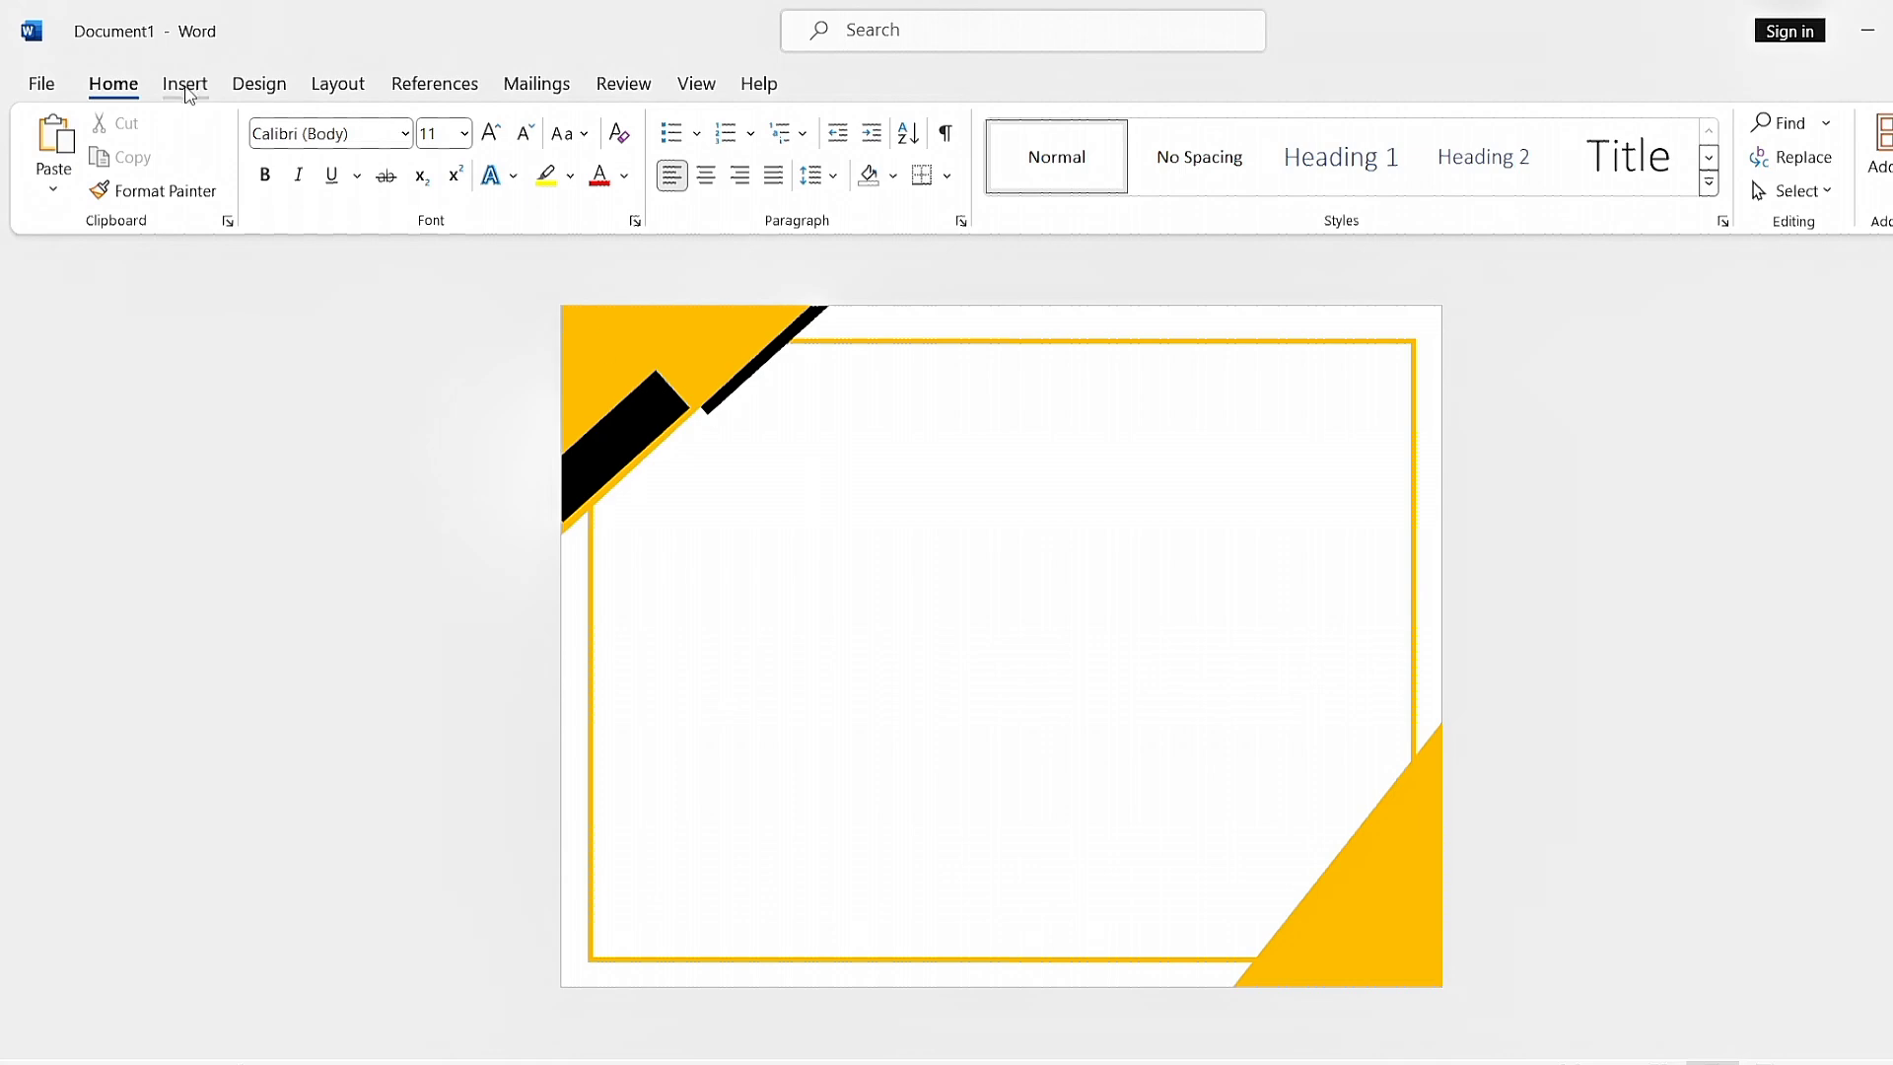
Step: Draw a narrow upright rectangle about 1.39" high and 0.42" wide inside the border
{"action": "left_click", "coordinate": [185, 84]}
{"action": "left_click", "coordinate": [379, 162]}
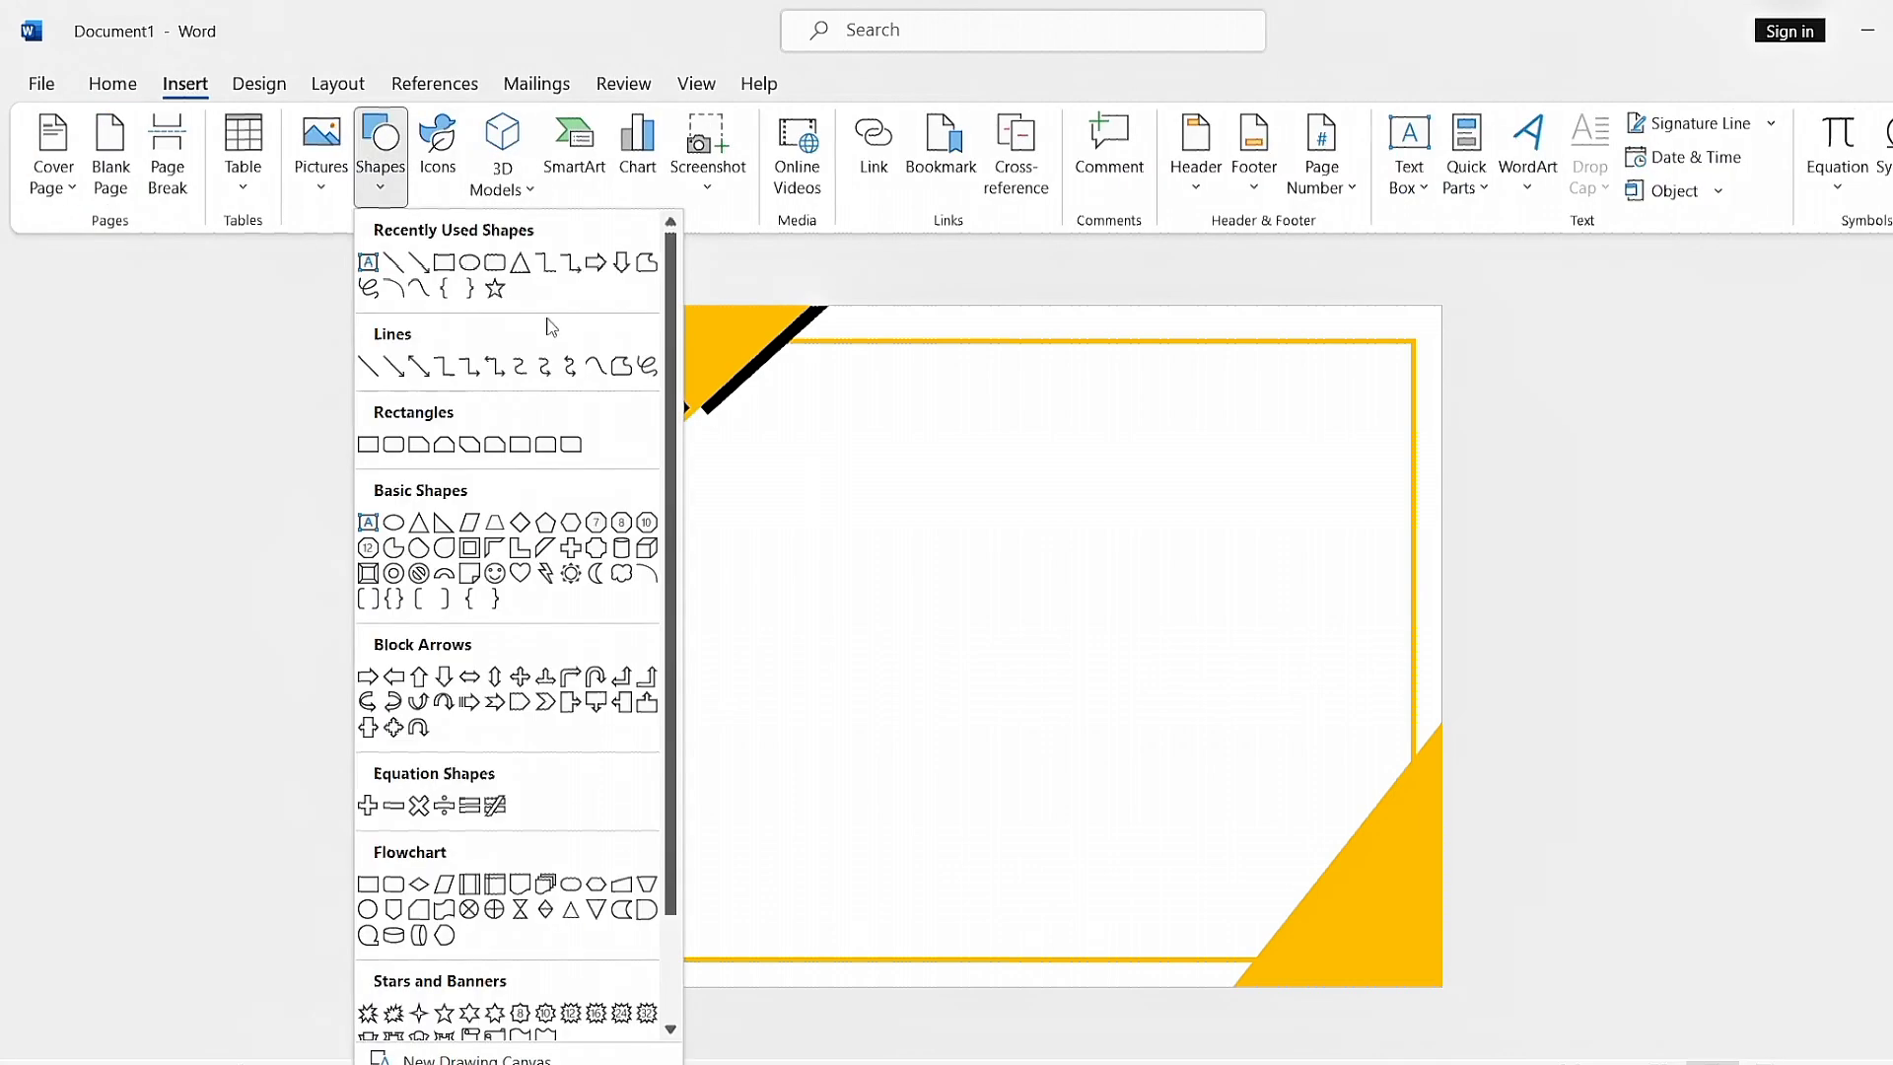
{"action": "left_click", "coordinate": [453, 271]}
{"action": "left_click_drag", "start_coordinate": [821, 612], "coordinate": [788, 725]}
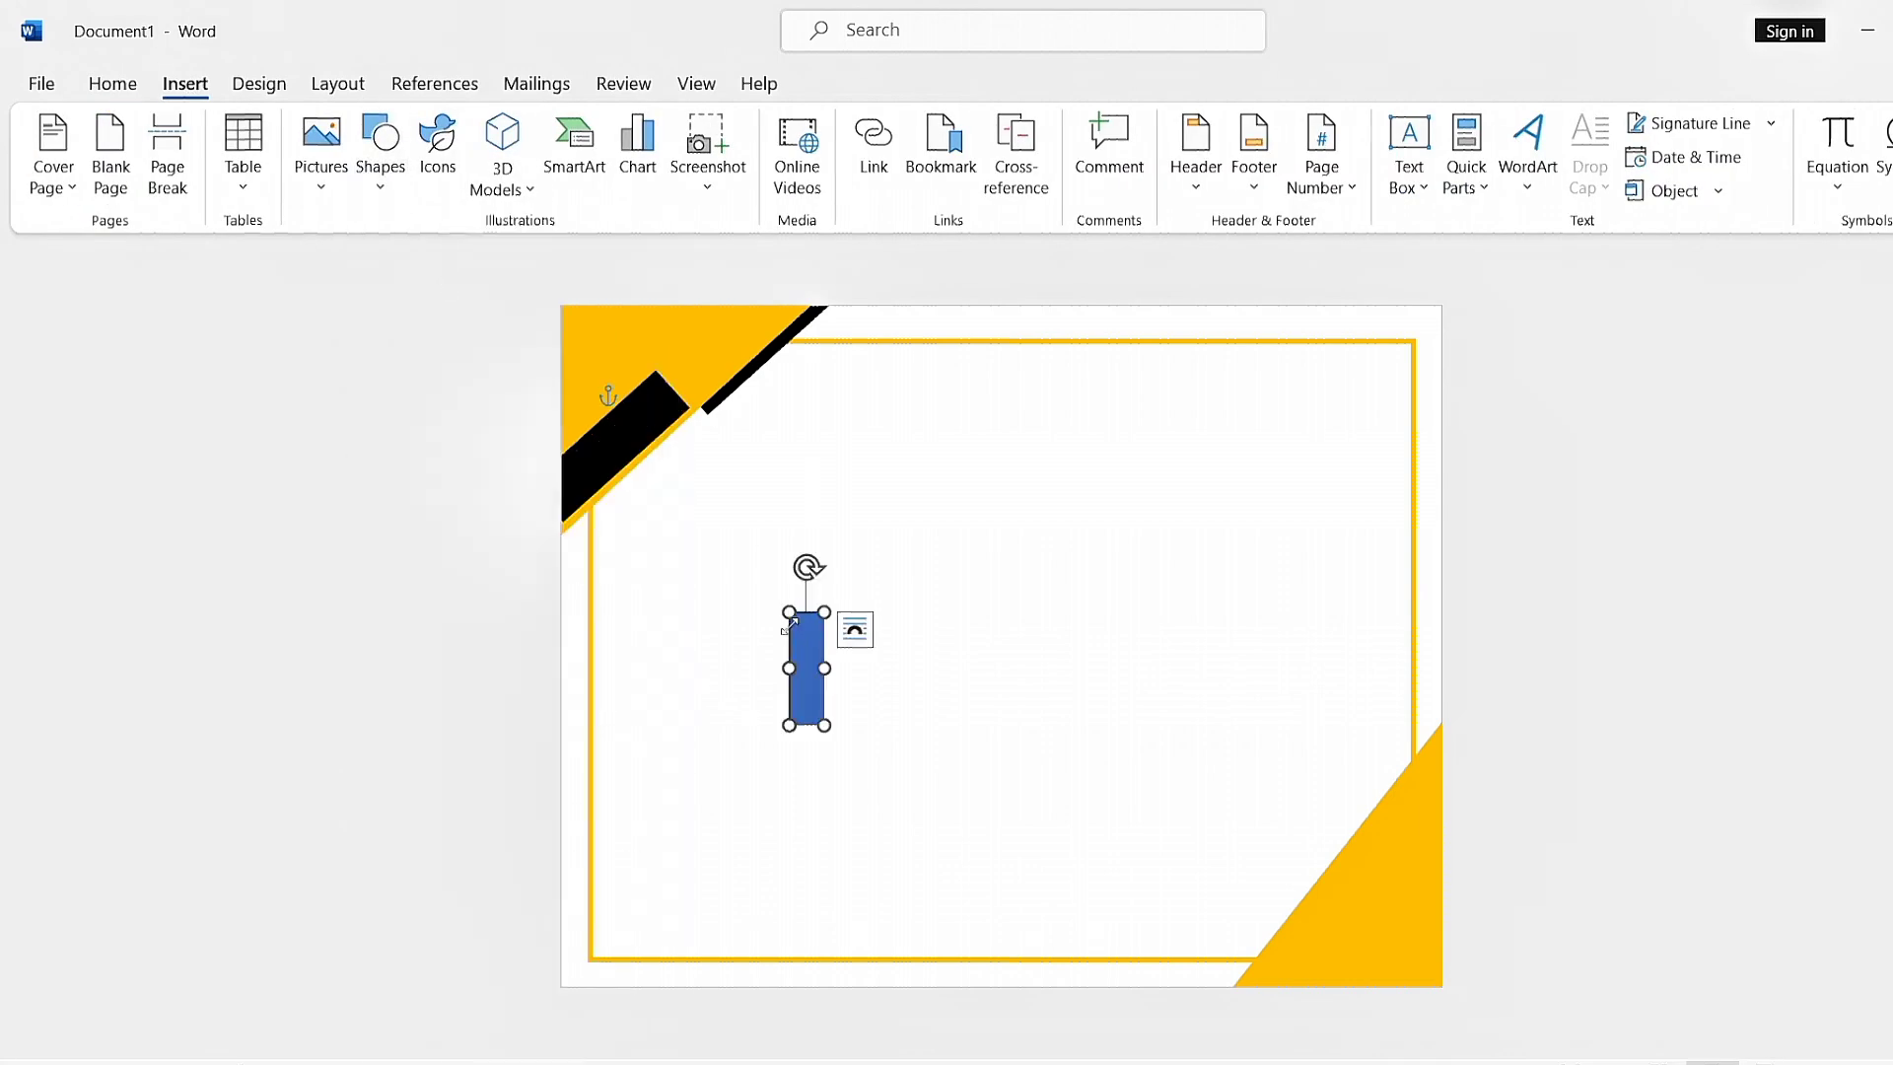
Step: Style the small rectangle solid black, rotate it and place it along the lower part of the bottom-right triangle's diagonal edge
{"action": "left_click", "coordinate": [487, 155]}
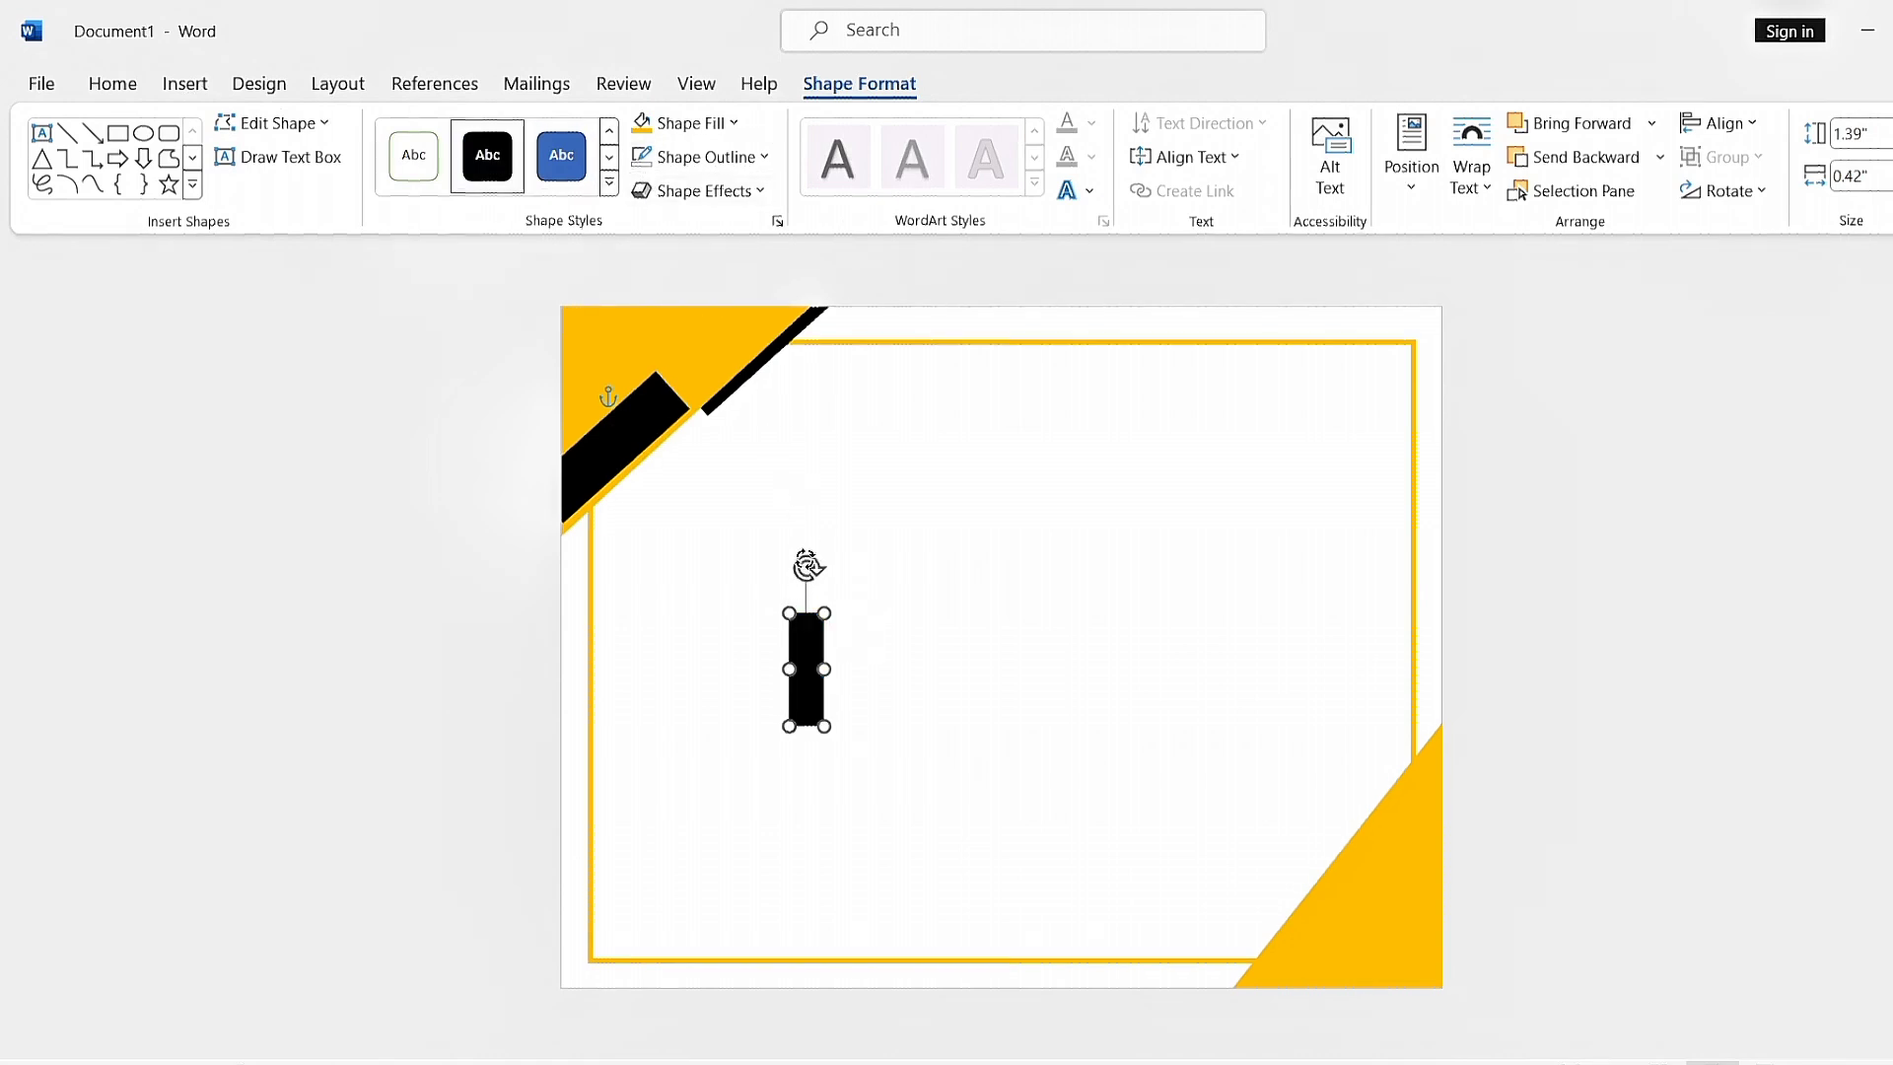
{"action": "left_click_drag", "start_coordinate": [806, 566], "coordinate": [1266, 930]}
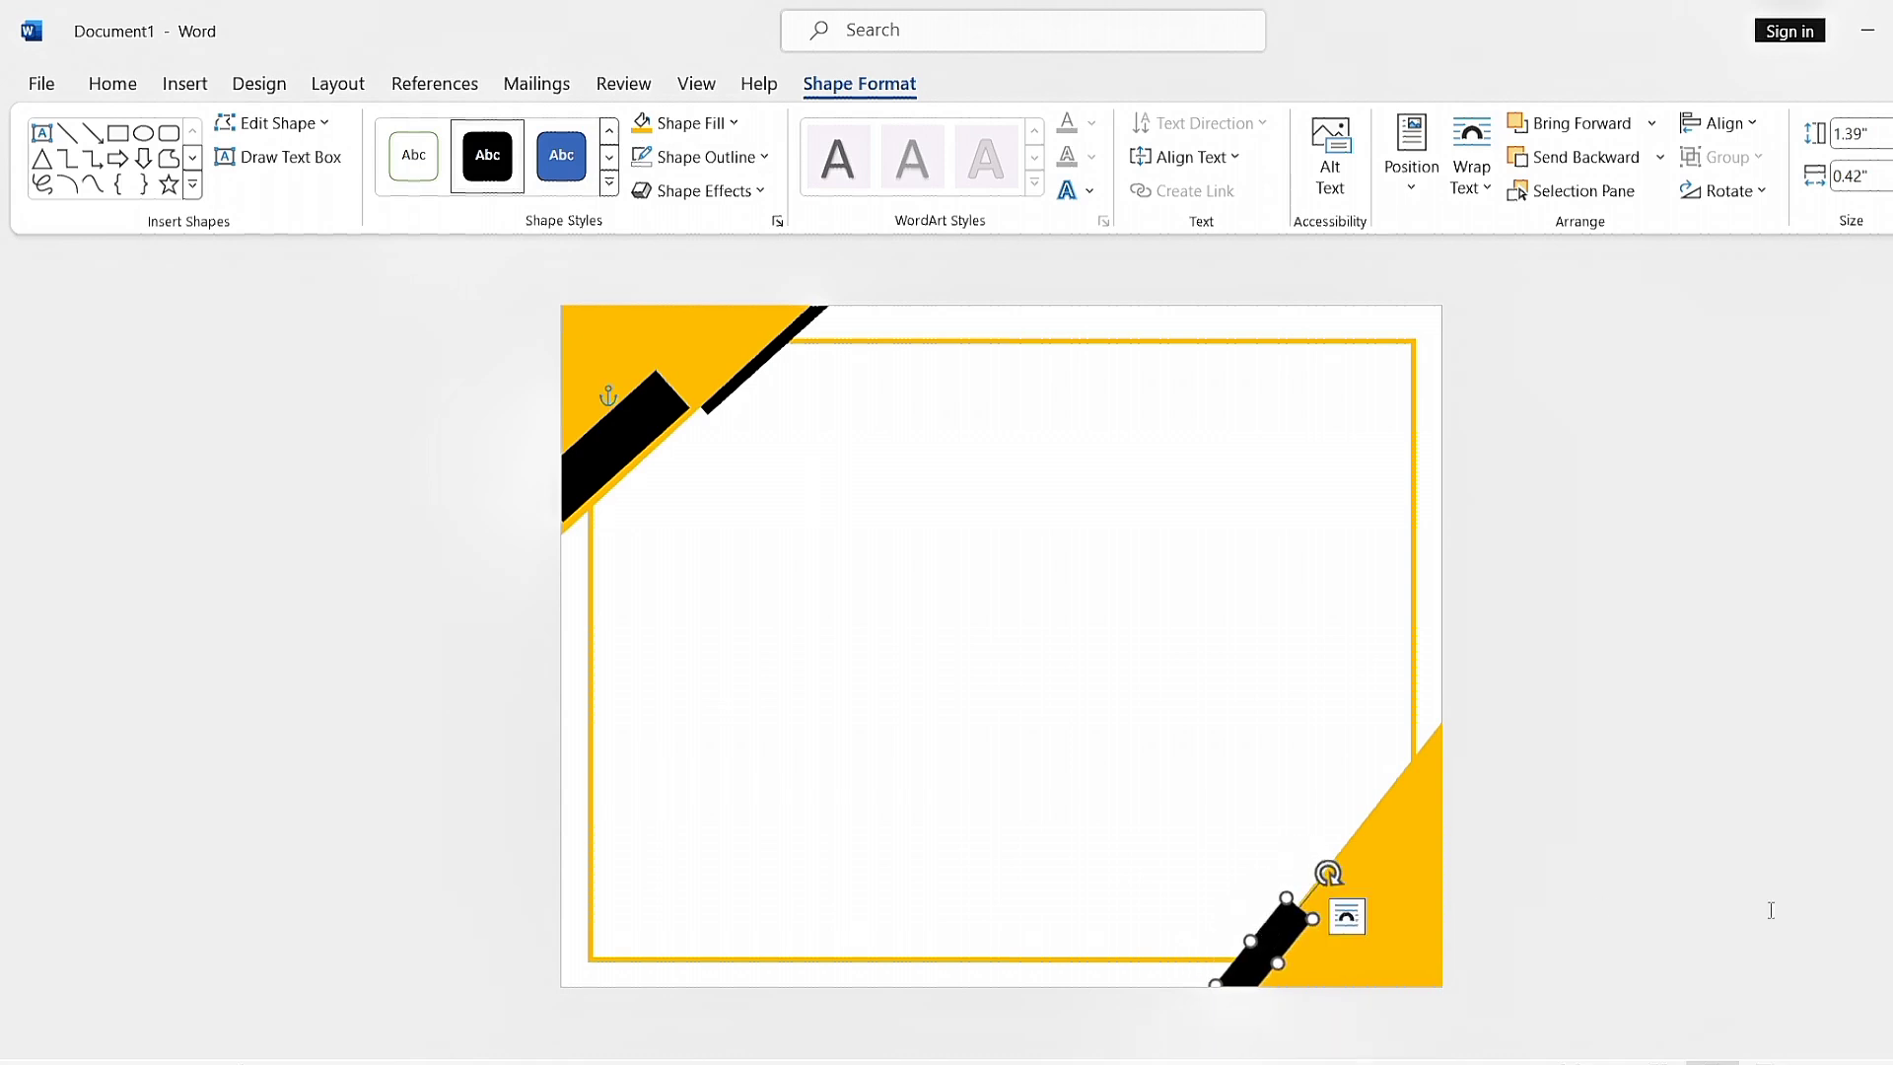
{"action": "left_click", "coordinate": [1788, 866]}
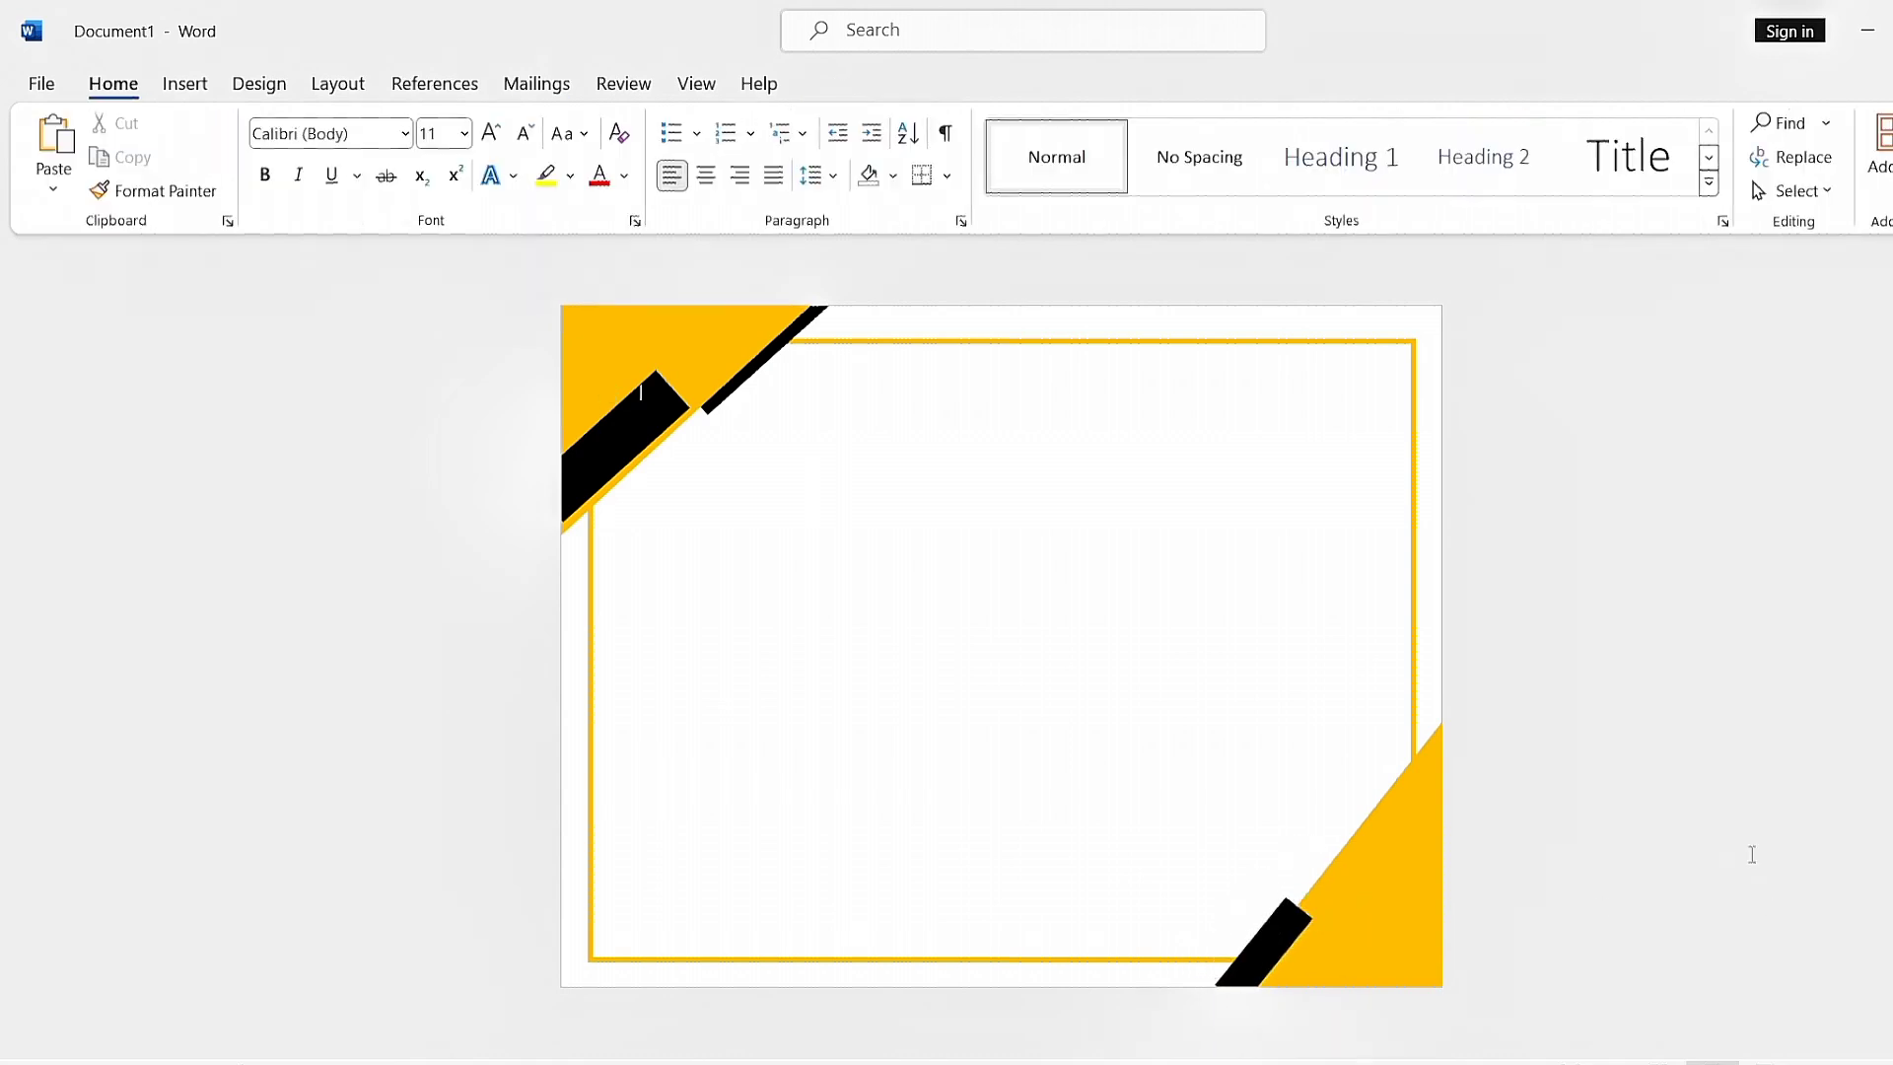
Step: Draw a small isosceles triangle about 0.62" by 0.93" on the page and rotate it clockwise
{"action": "left_click", "coordinate": [187, 85]}
{"action": "left_click", "coordinate": [385, 163]}
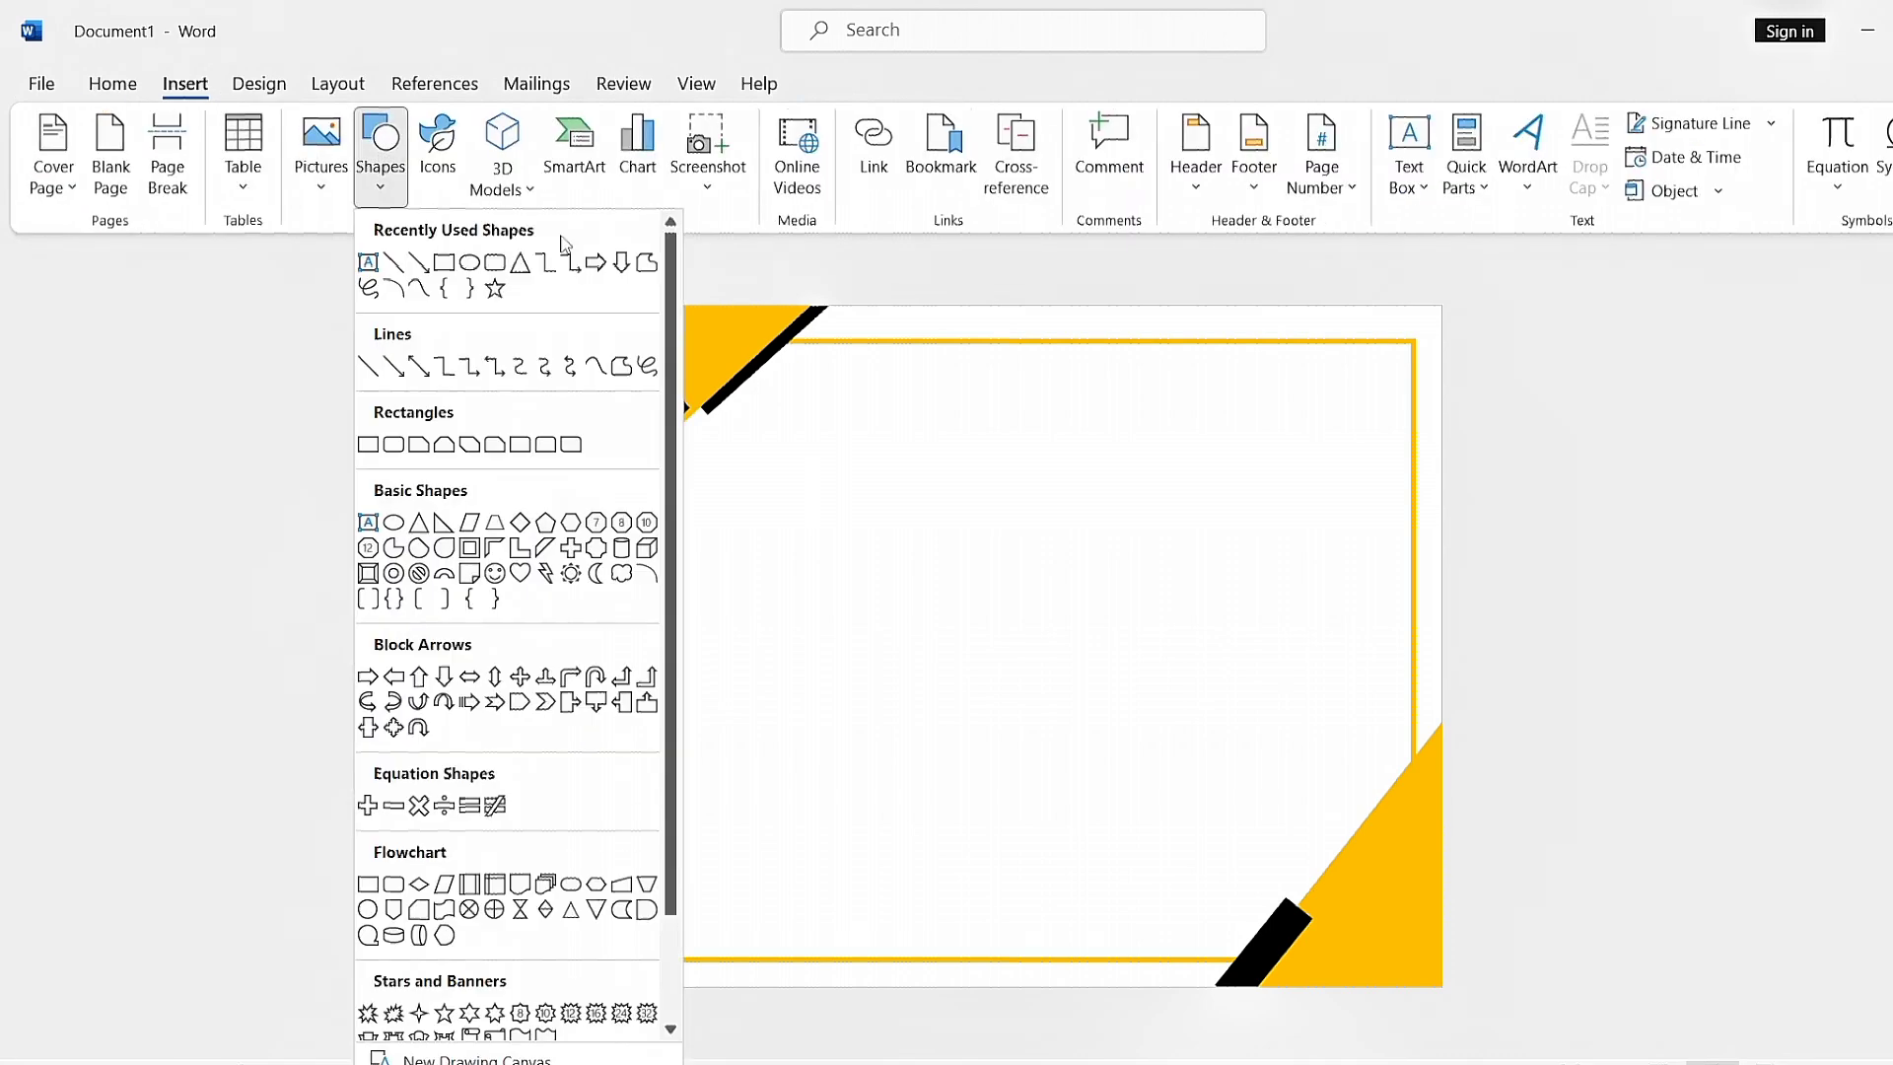
{"action": "left_click", "coordinate": [518, 264]}
{"action": "left_click_drag", "start_coordinate": [826, 494], "coordinate": [904, 546]}
{"action": "left_click_drag", "start_coordinate": [866, 450], "coordinate": [927, 553]}
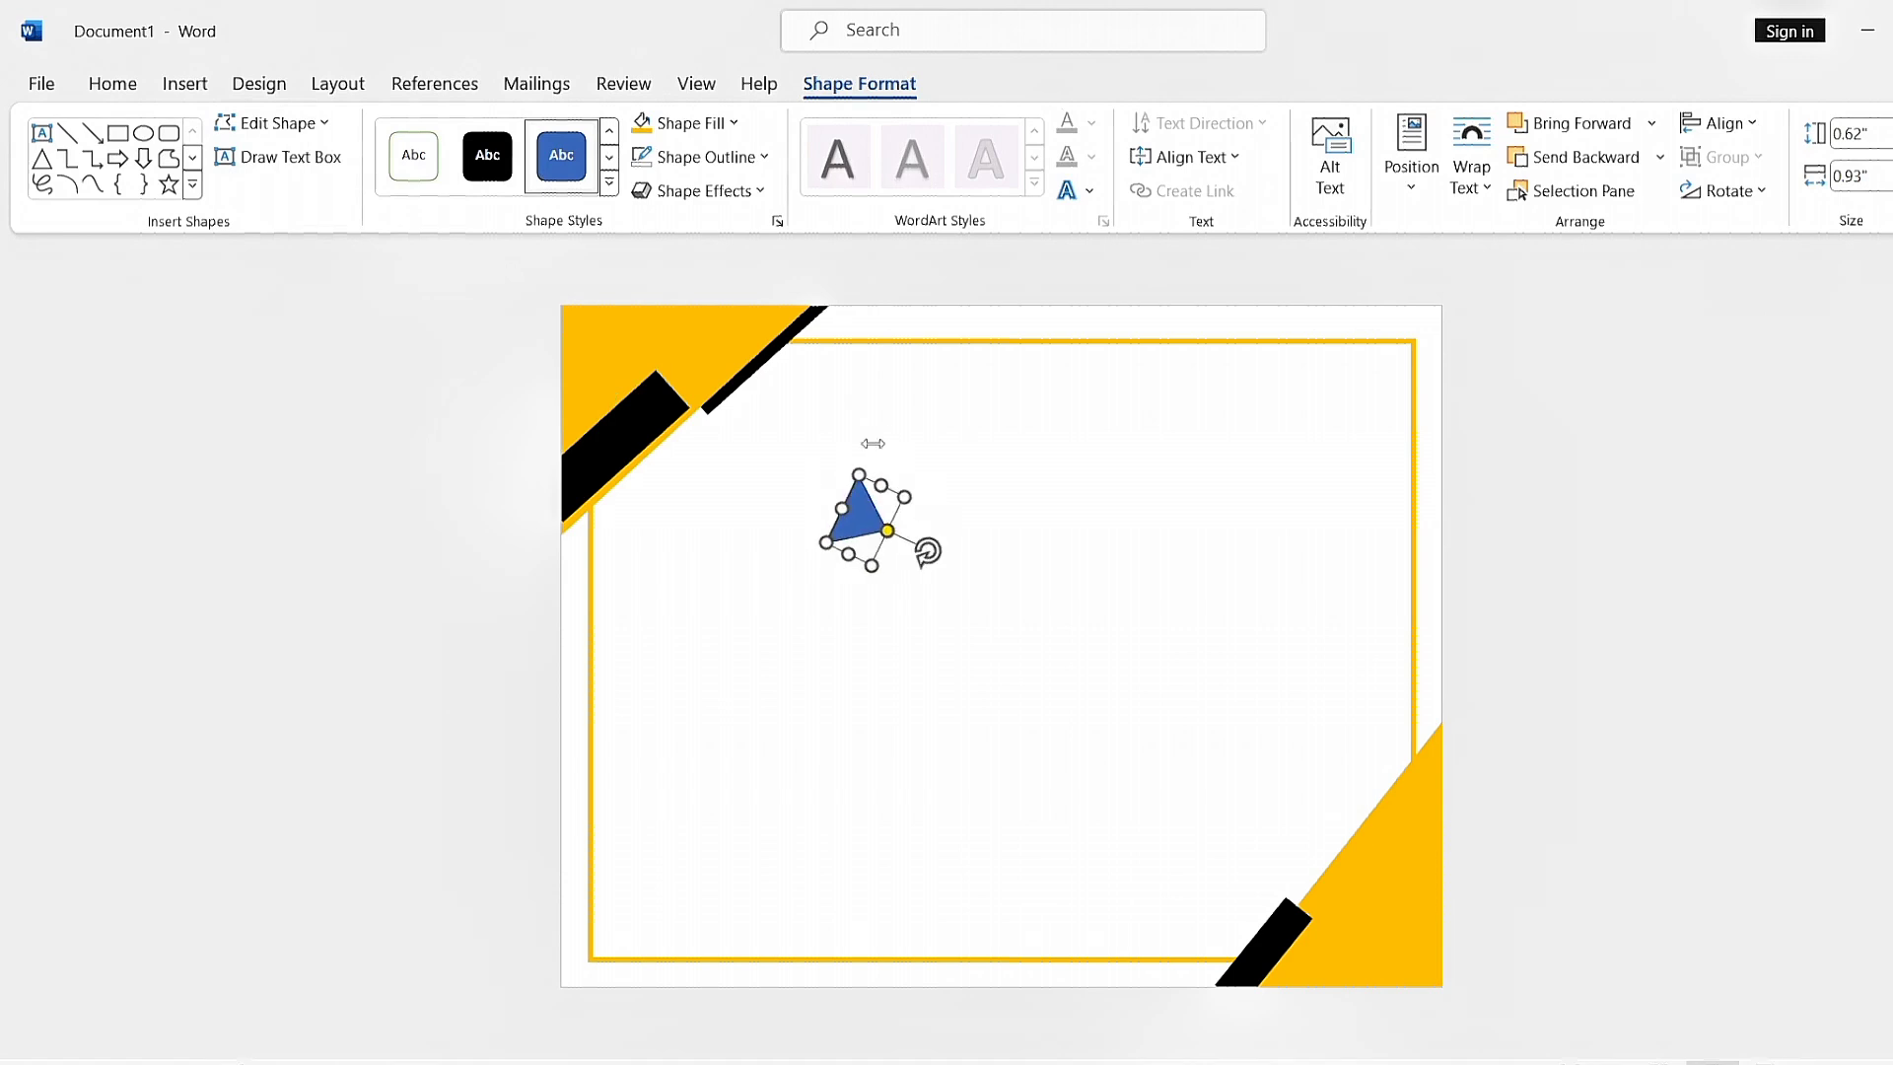
Step: Fill the small triangle with red and place it at the very tip of the page's bottom-right corner
{"action": "left_click", "coordinate": [670, 122]}
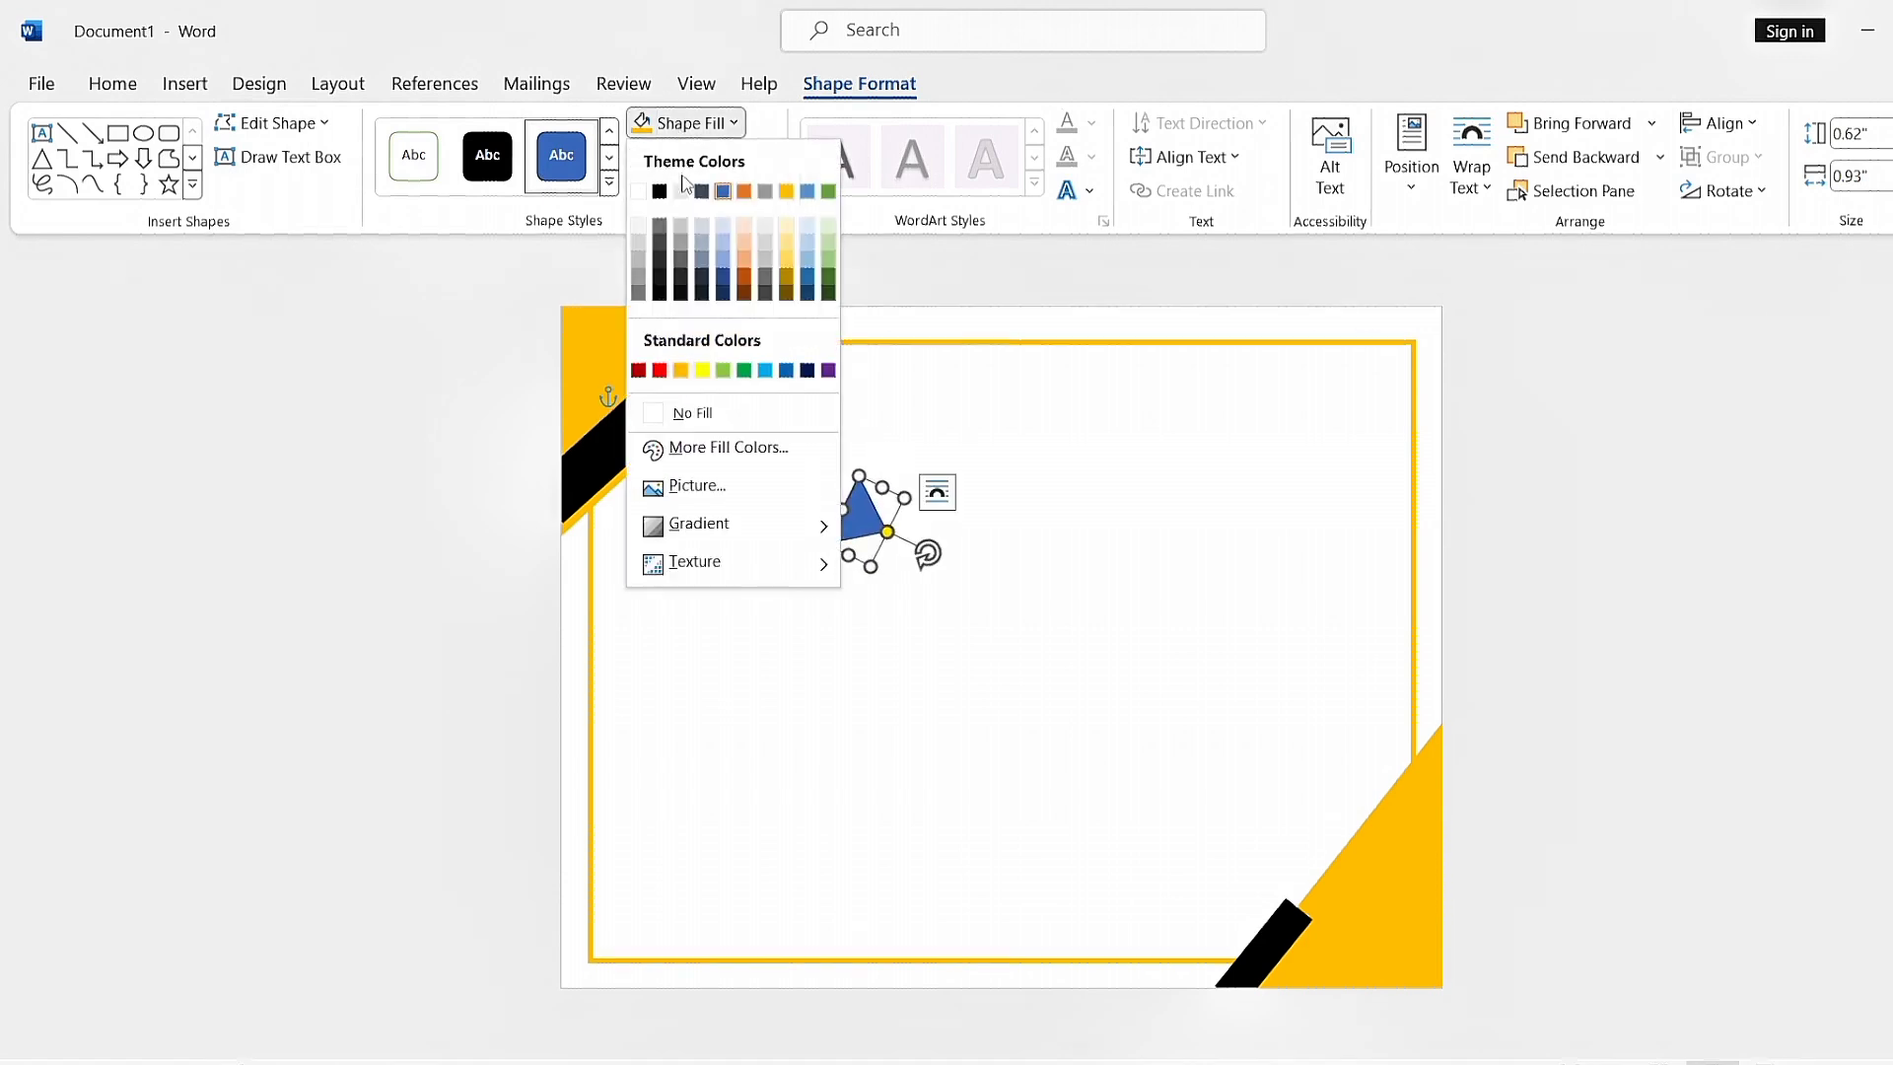
{"action": "left_click", "coordinate": [660, 371]}
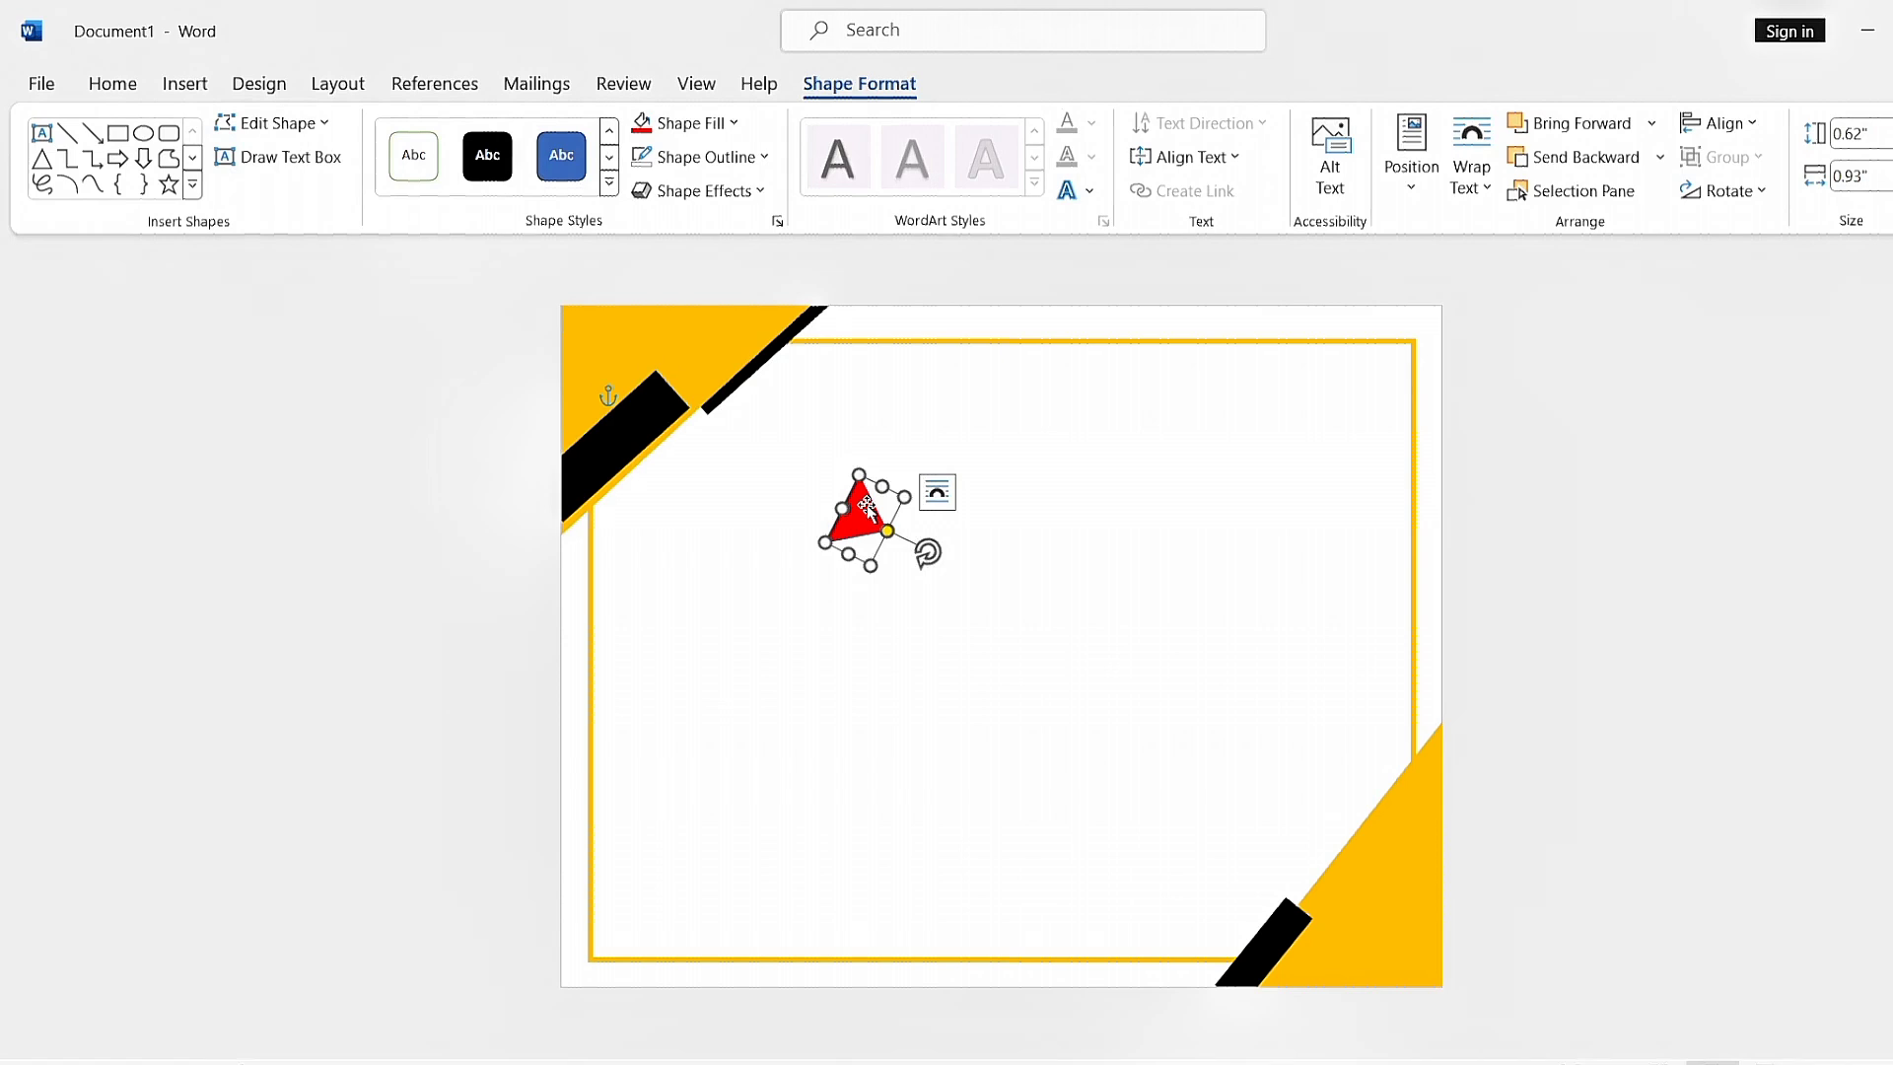
{"action": "left_click_drag", "start_coordinate": [867, 508], "coordinate": [1441, 979]}
{"action": "left_click", "coordinate": [1564, 930]}
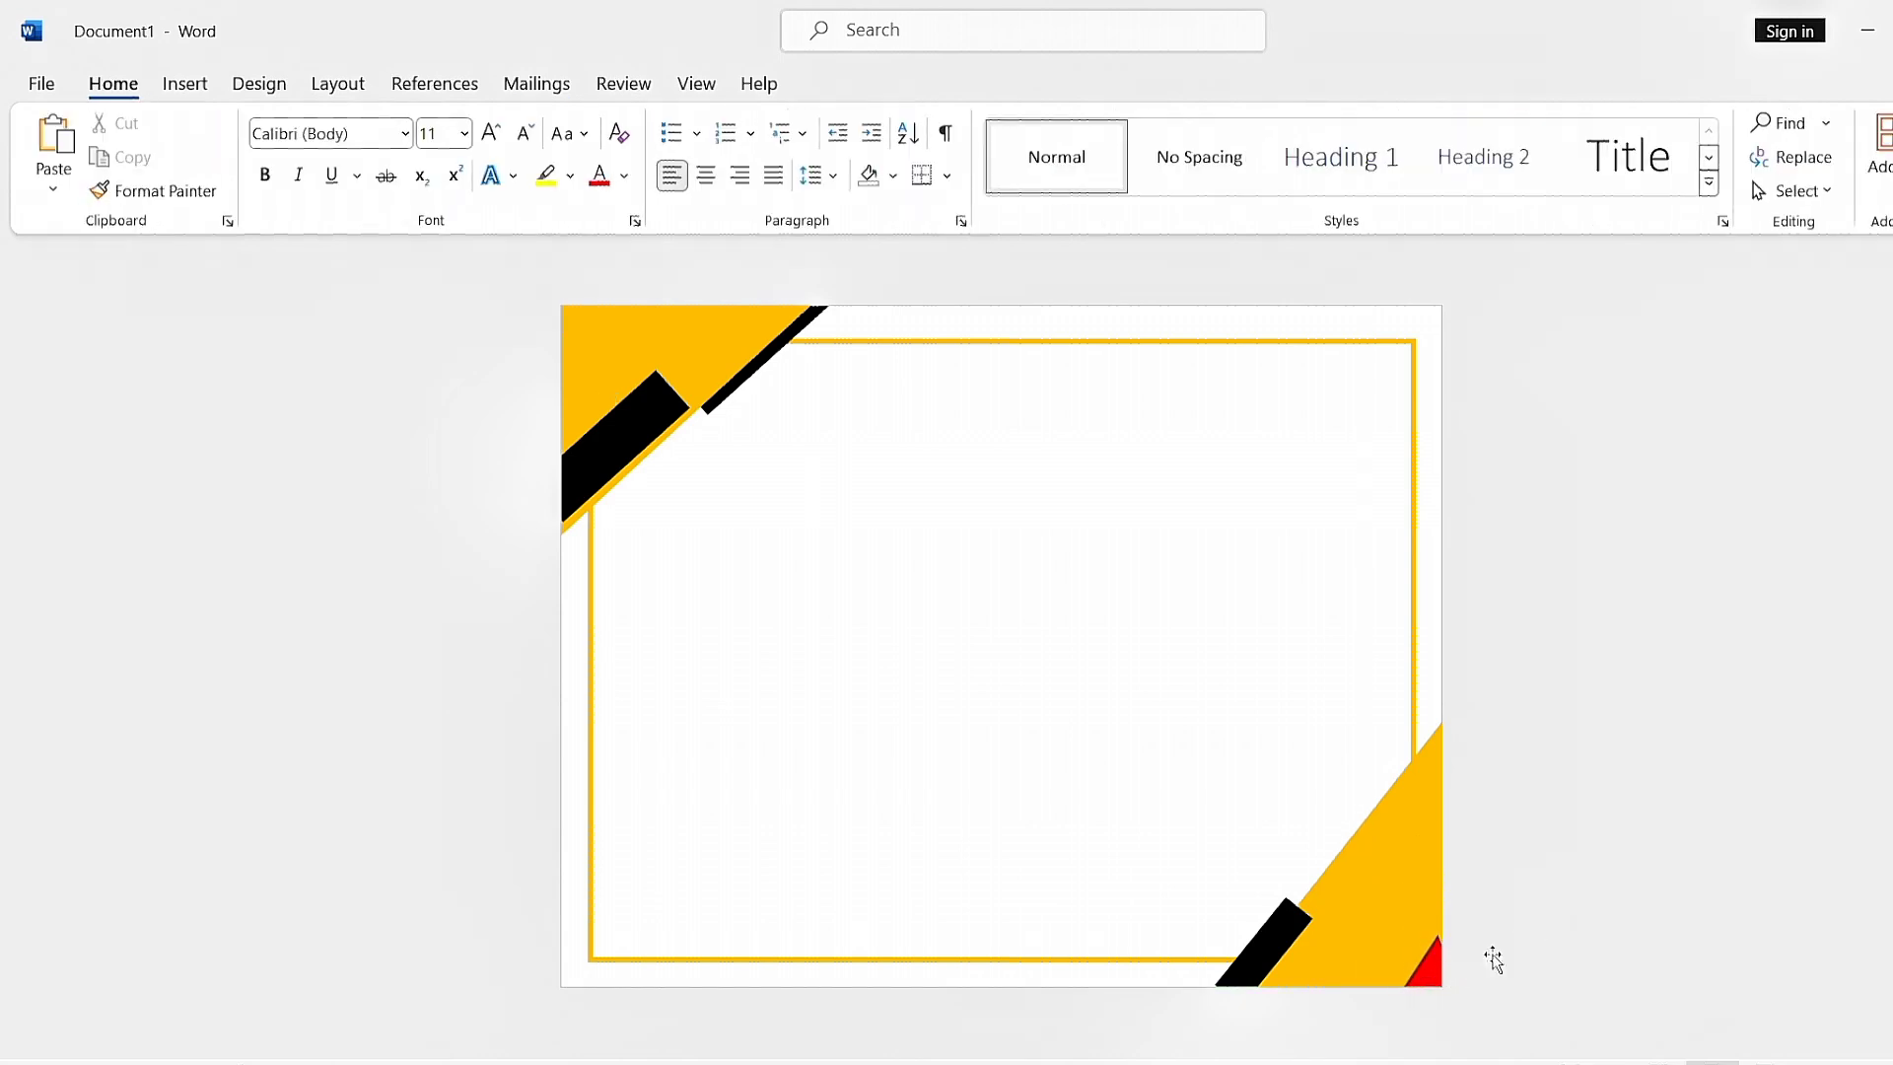
Step: Remove the outline from the red corner triangle
{"action": "left_click", "coordinate": [1437, 973]}
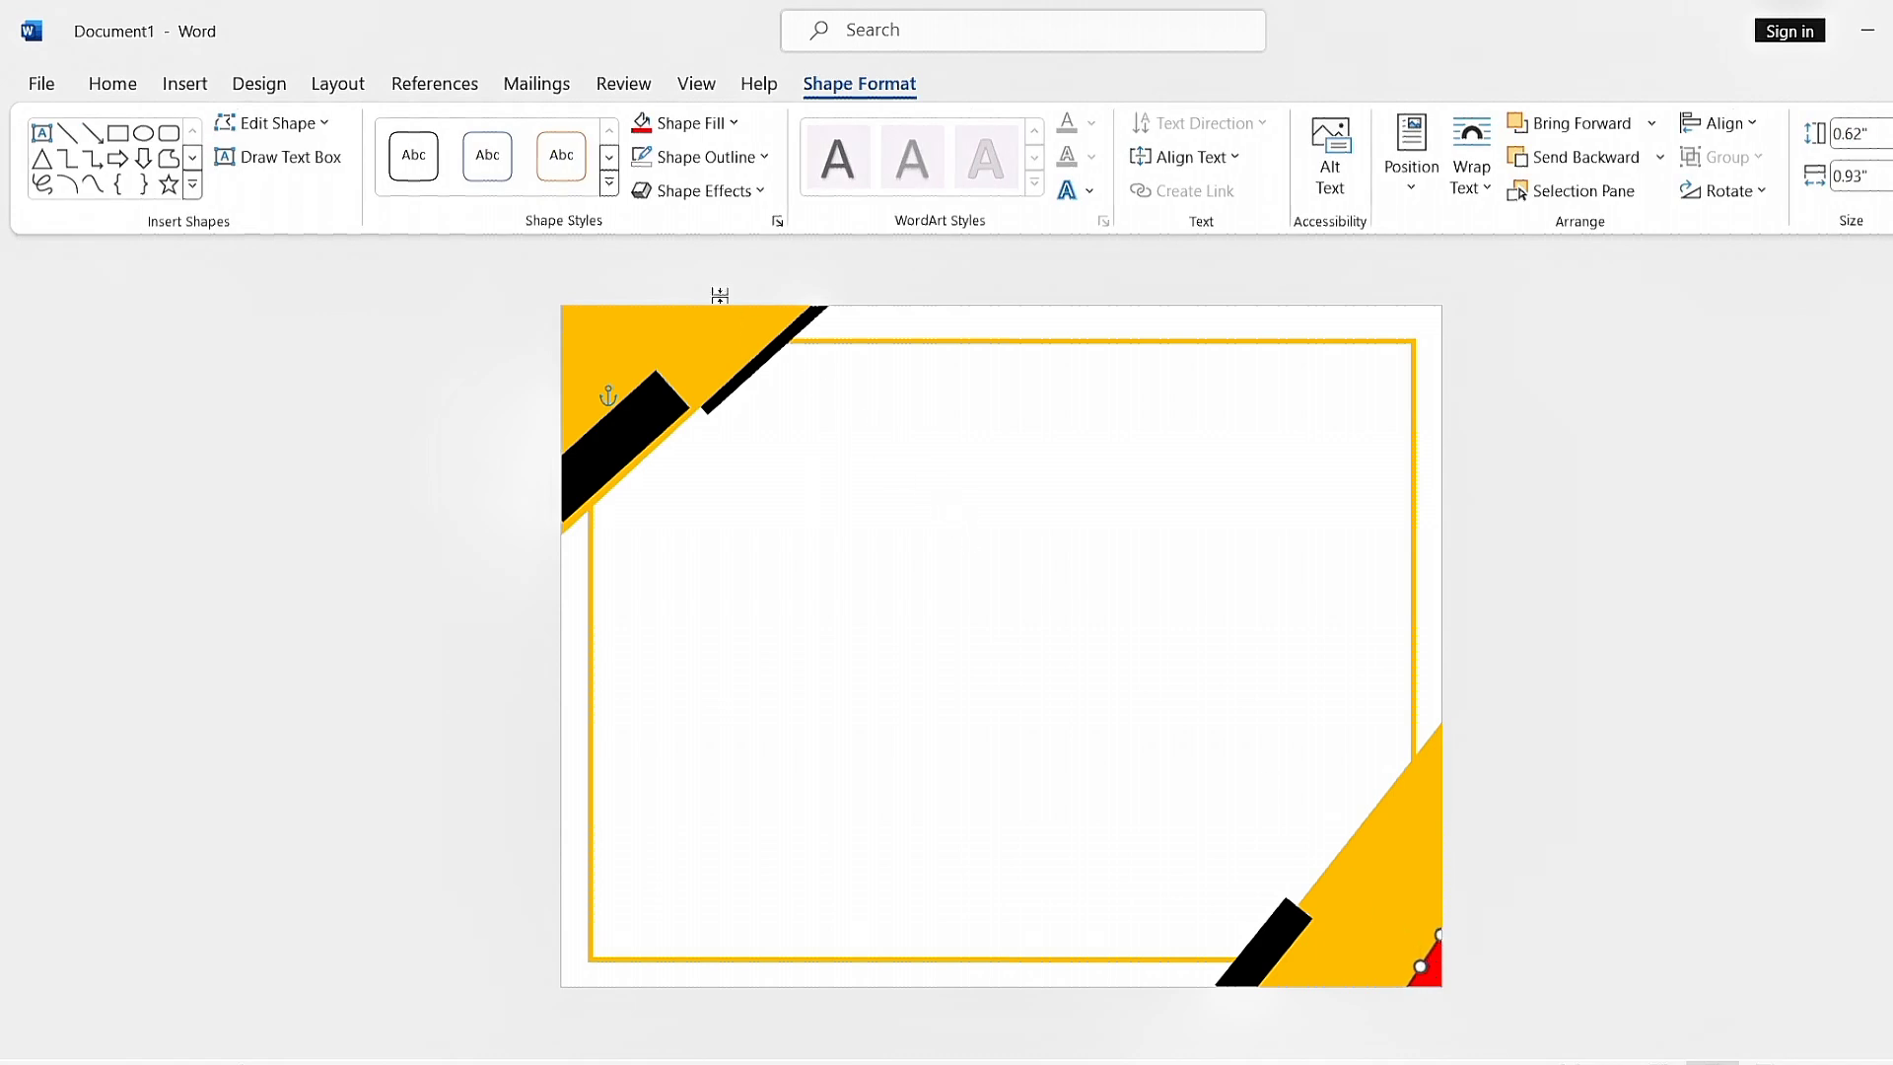
{"action": "left_click", "coordinate": [695, 158]}
{"action": "key", "text": "Escape"}
{"action": "left_click", "coordinate": [1677, 887]}
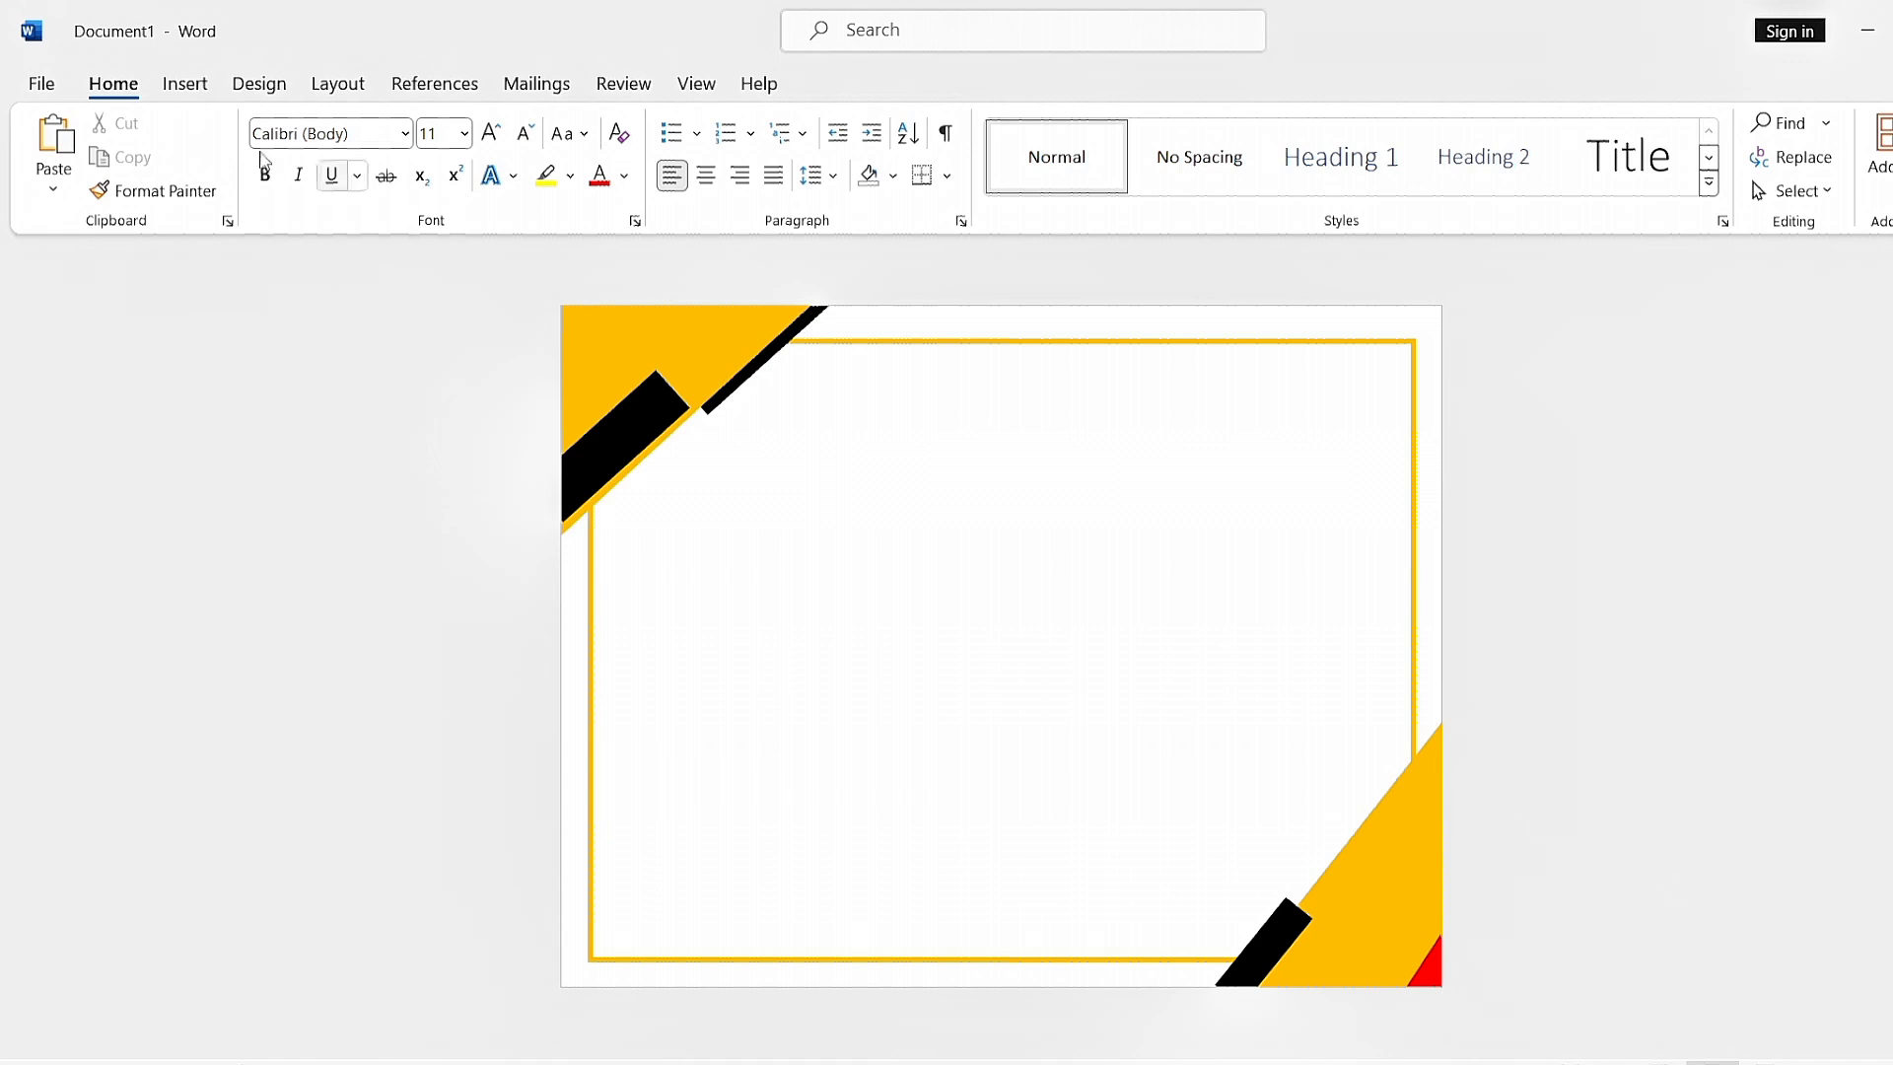
Step: Insert a plain black WordArt text box and replace its placeholder text with "Certificate"
{"action": "left_click", "coordinate": [183, 87]}
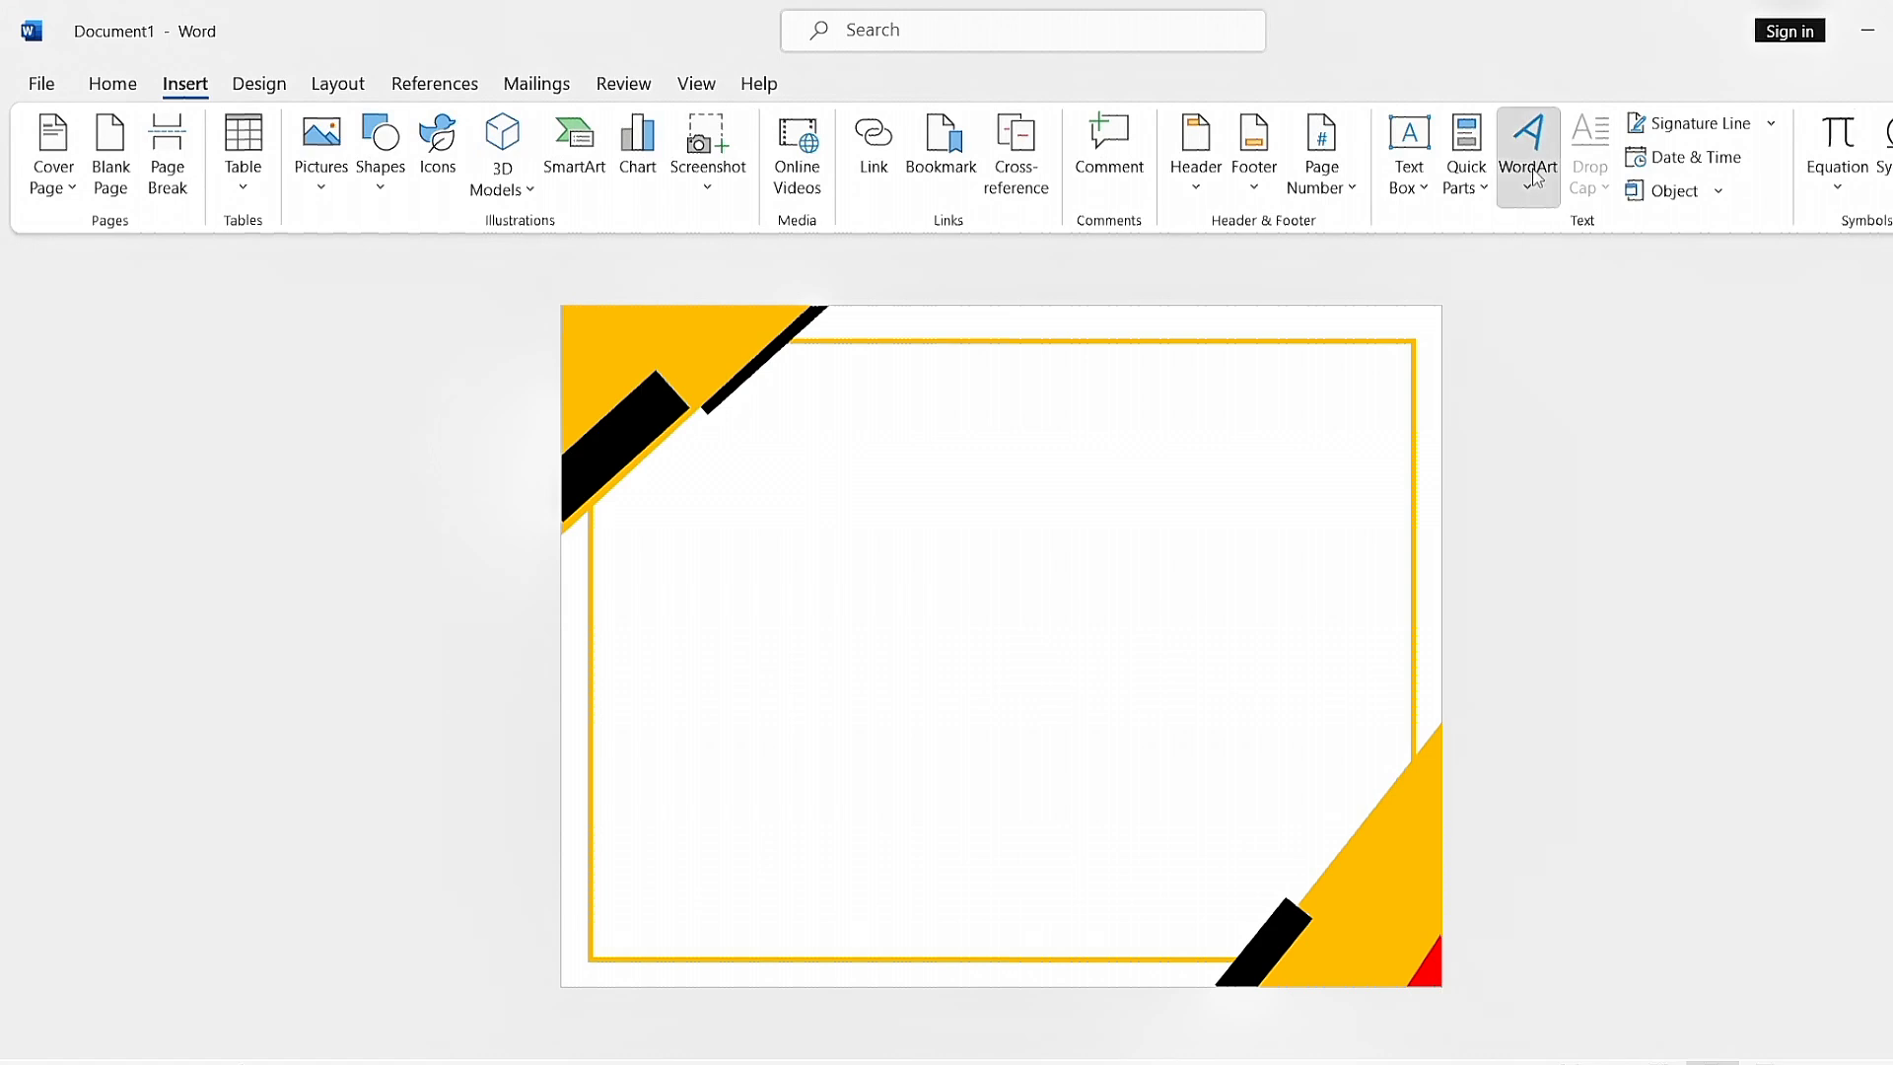
{"action": "left_click", "coordinate": [1529, 162]}
{"action": "left_click", "coordinate": [1536, 250]}
{"action": "key", "text": "BackSpace"}
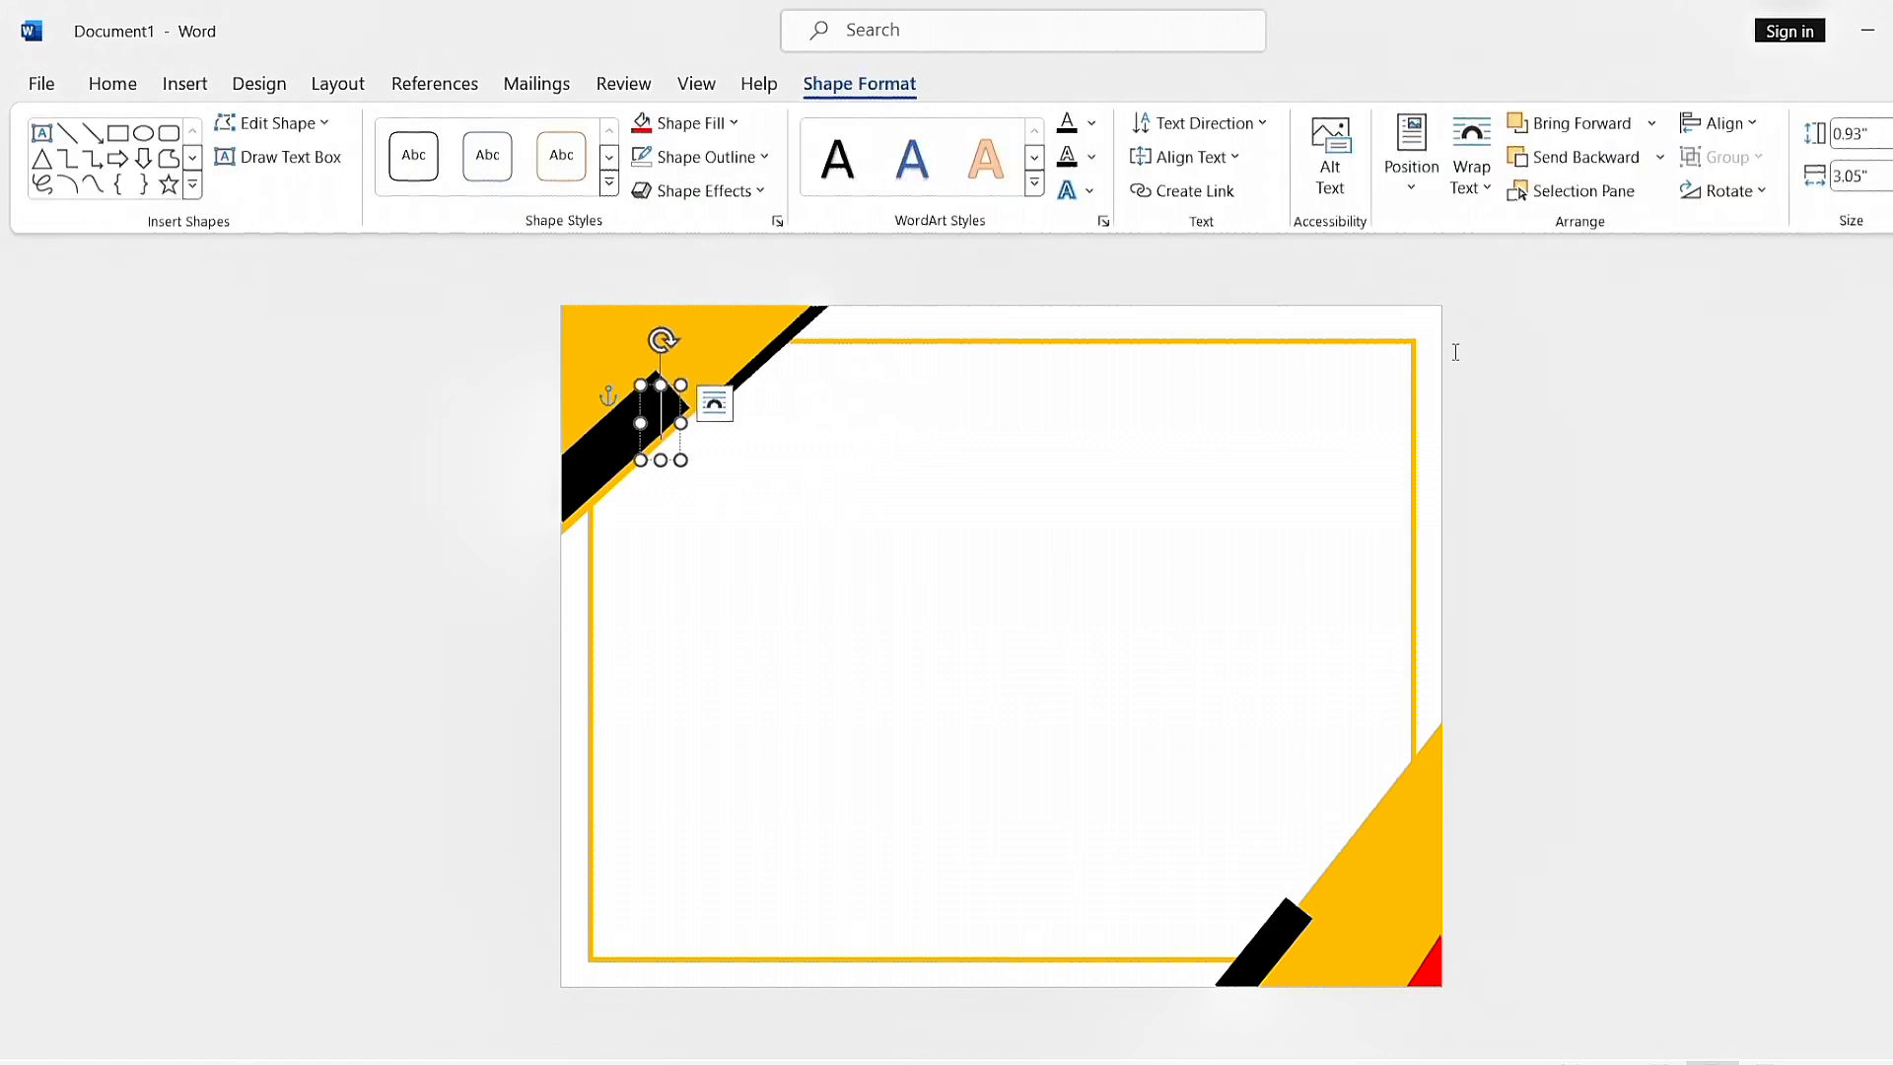
{"action": "type", "text": "Cert"}
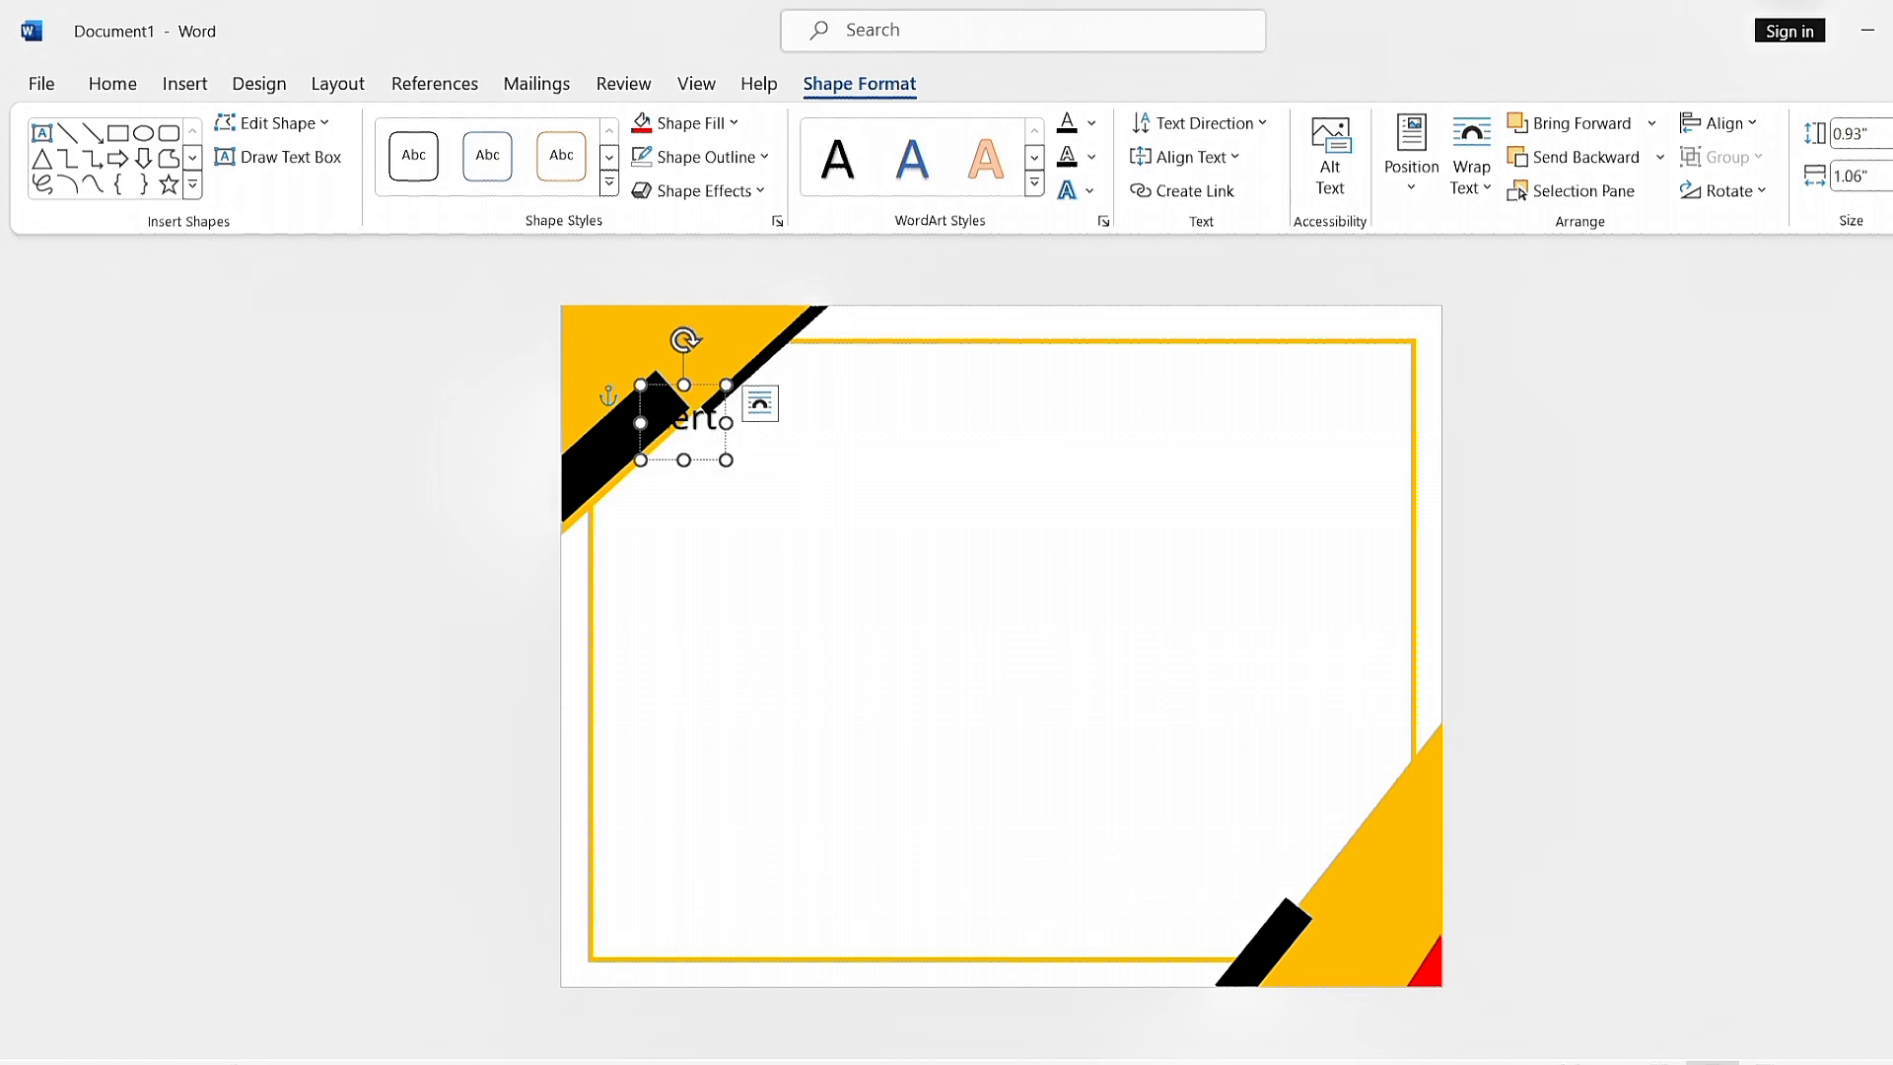
{"action": "type", "text": "ific"}
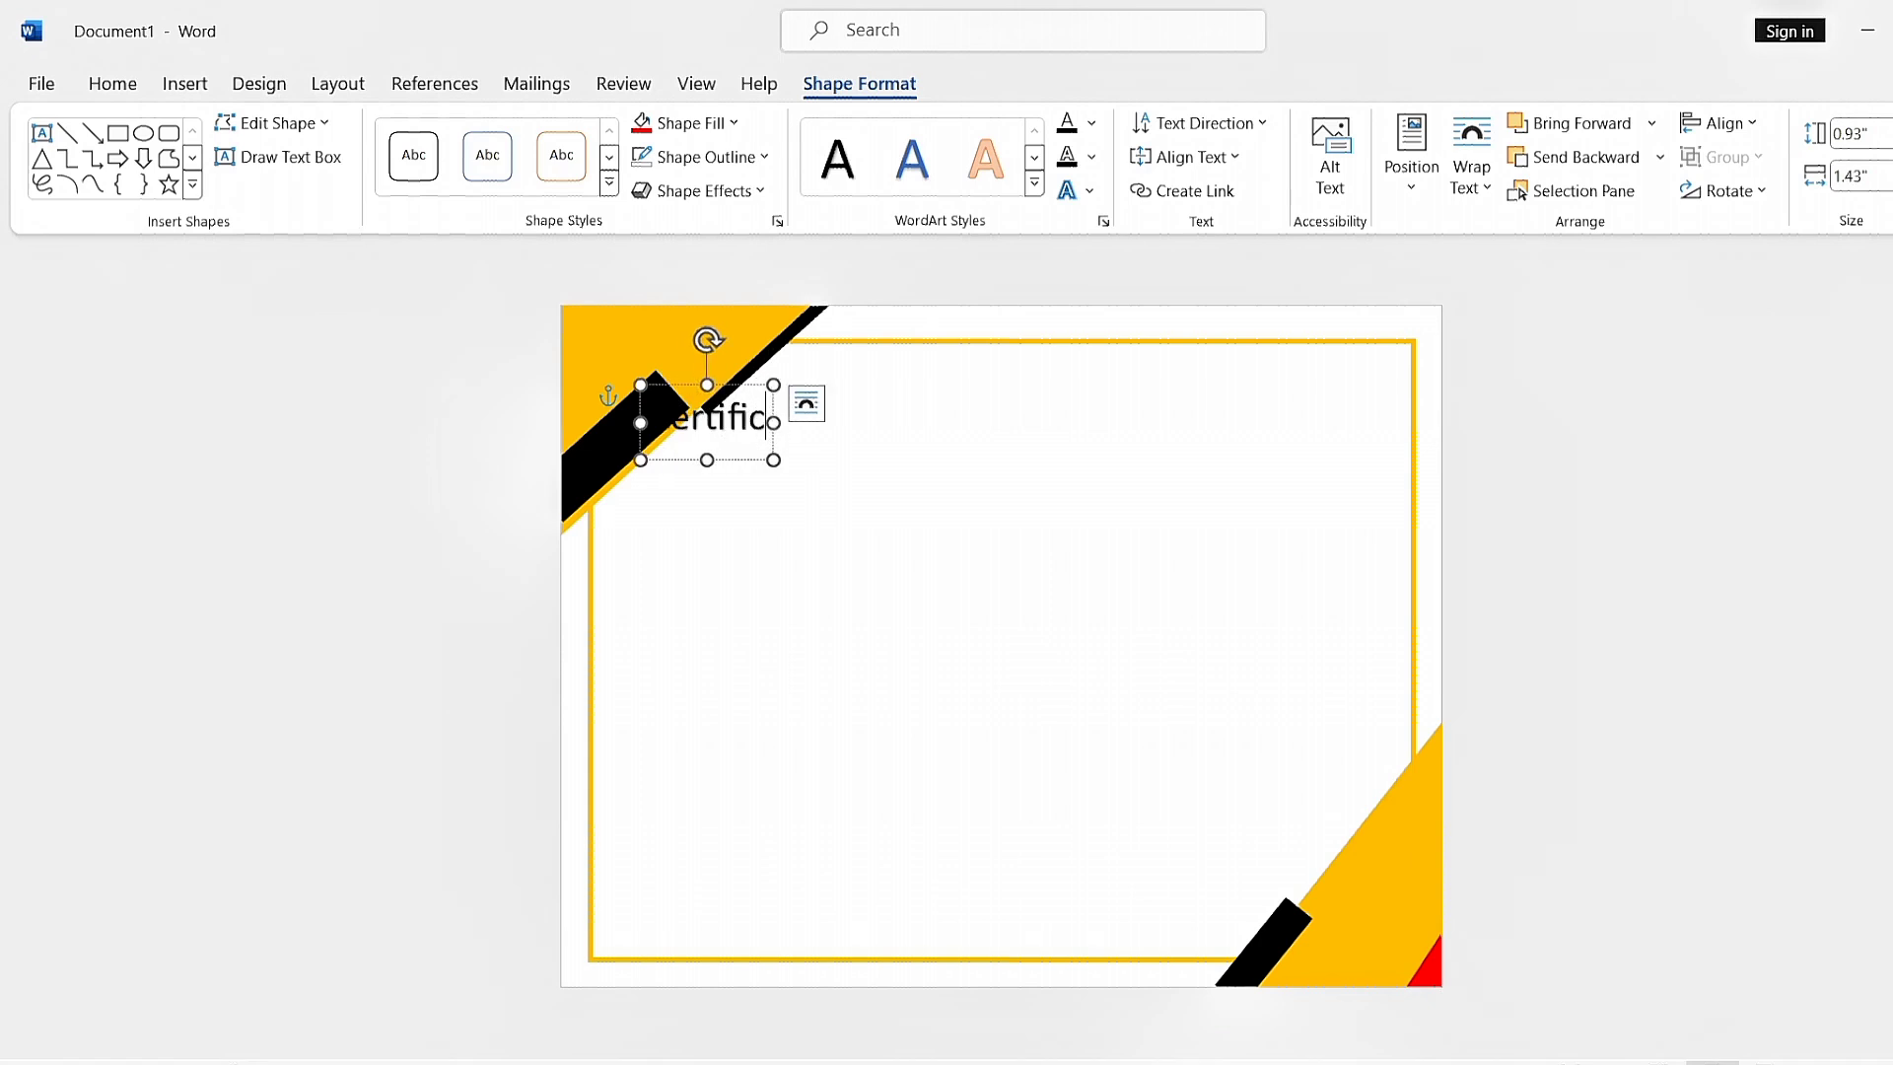
{"action": "type", "text": "at"}
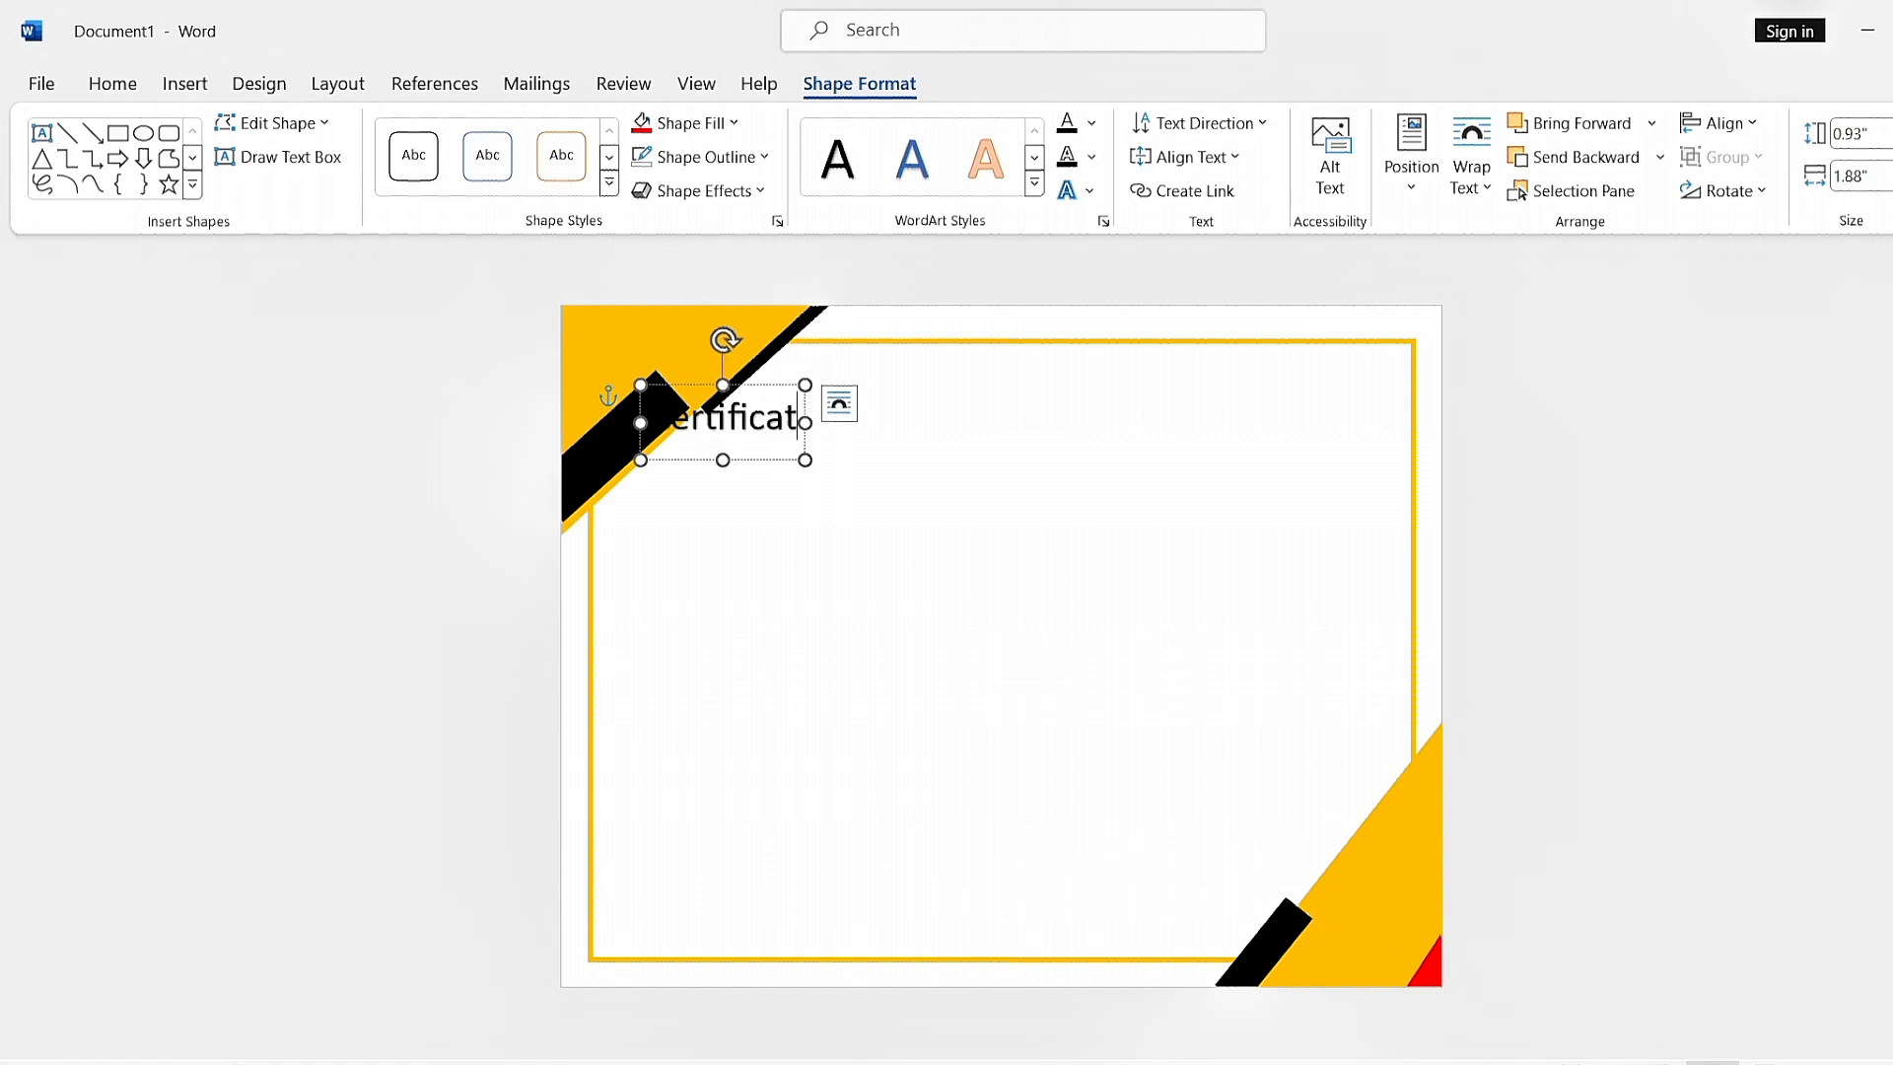
{"action": "type", "text": "e"}
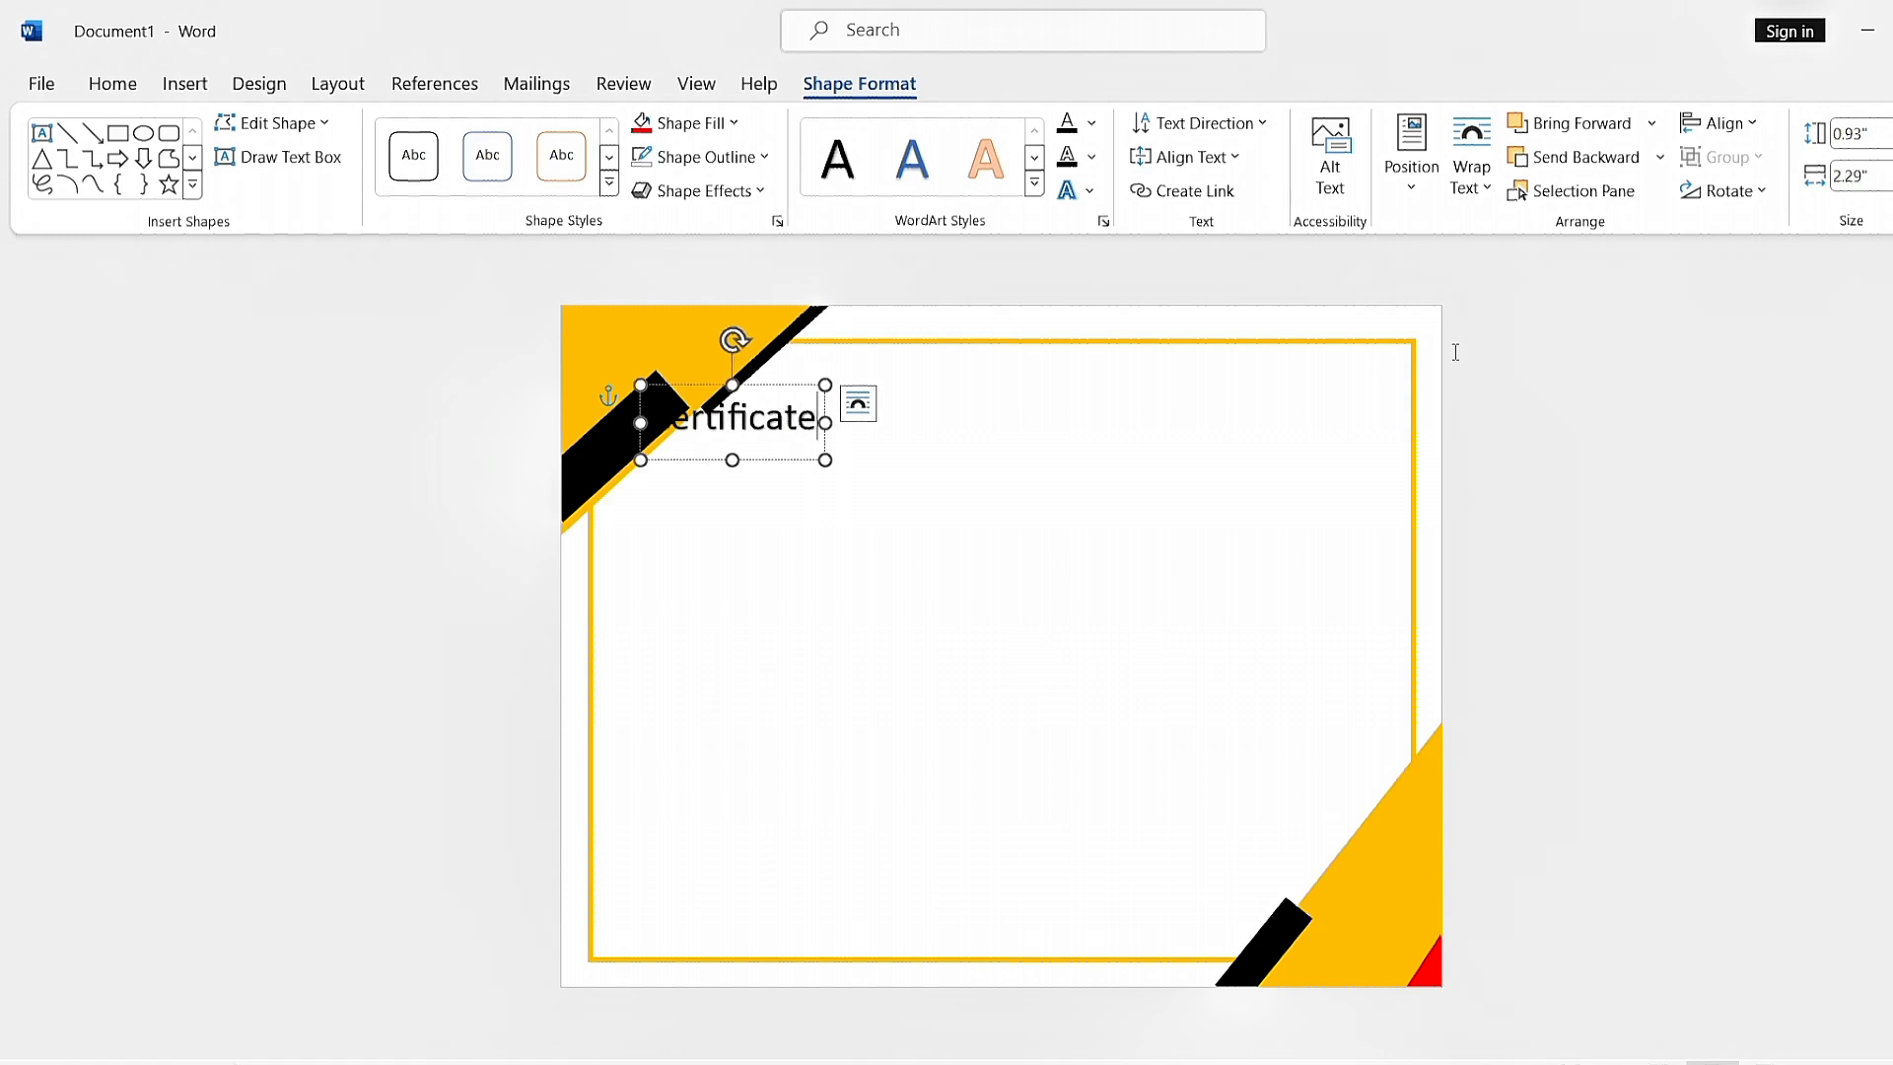
Step: Make the whole "Certificate" title bold and underlined and set its font to Exotc350 Bd BT
{"action": "key", "text": "ctrl+a"}
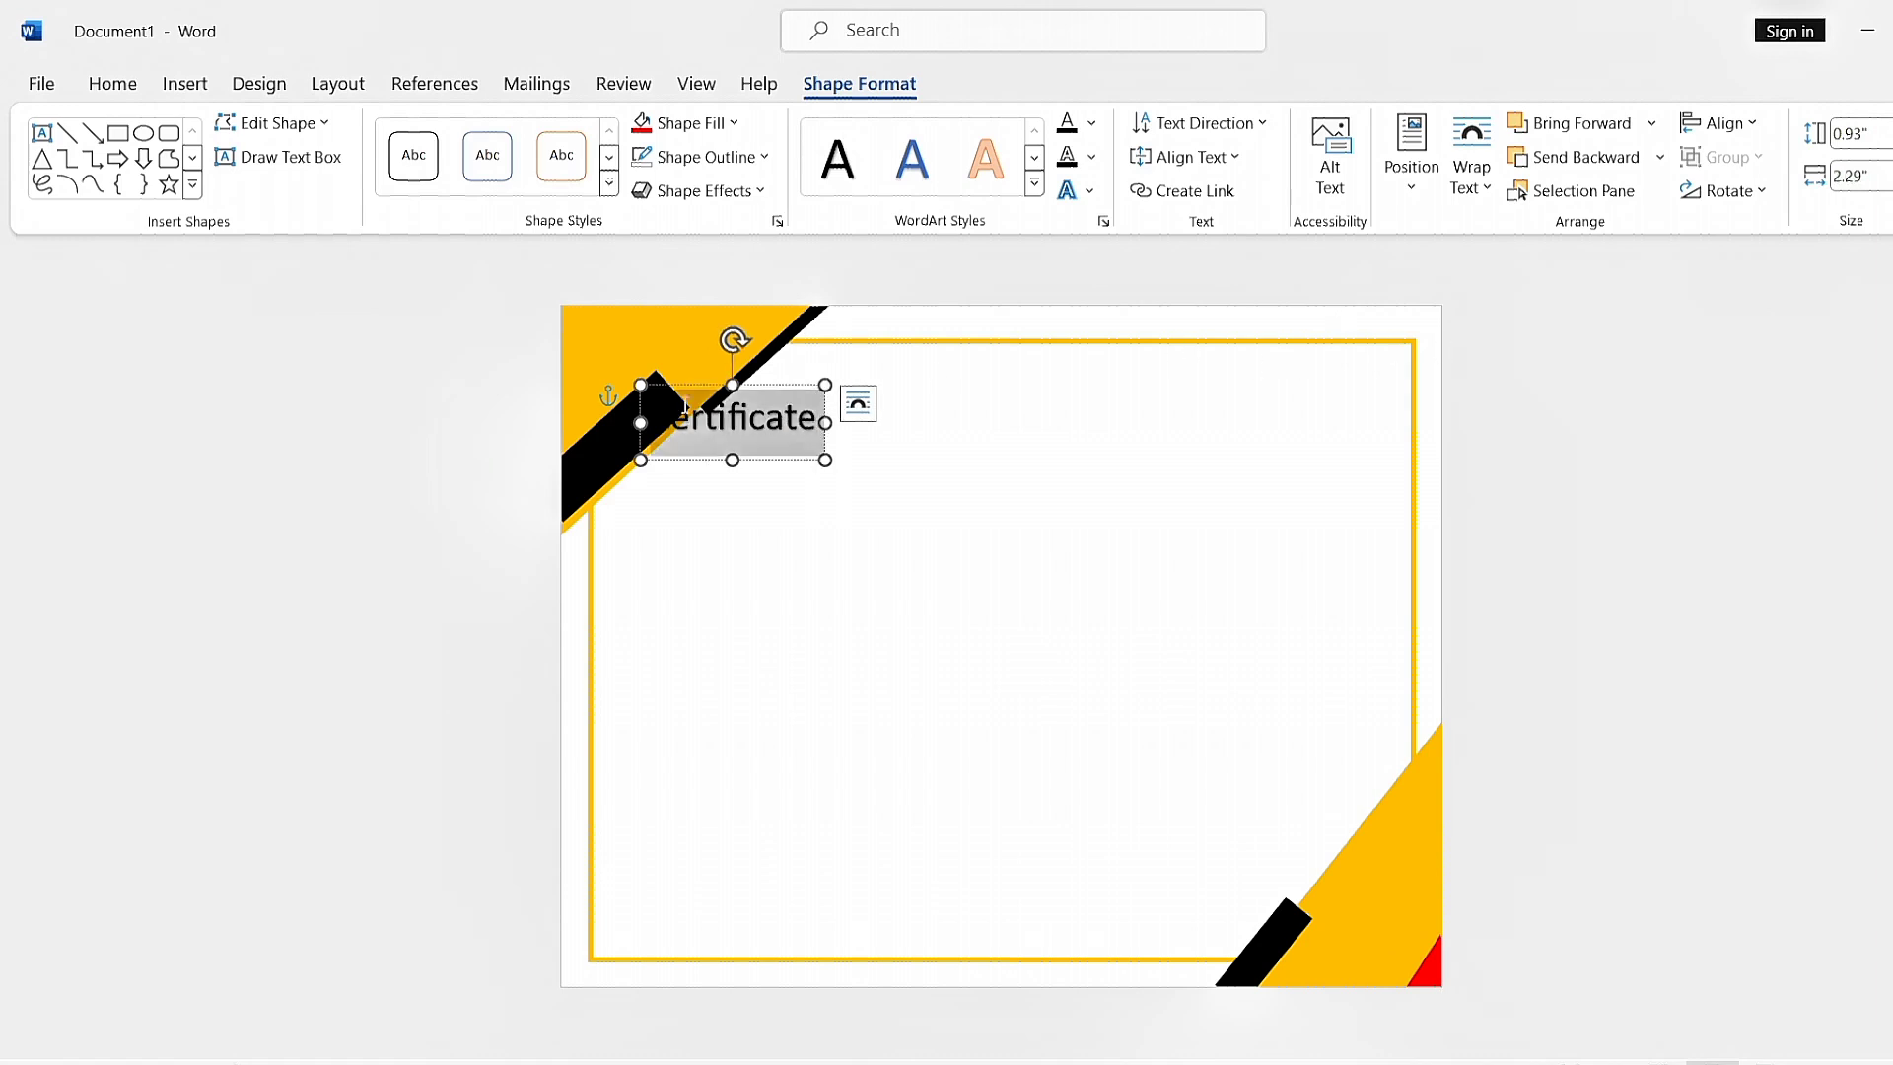
{"action": "right_click", "coordinate": [776, 440]}
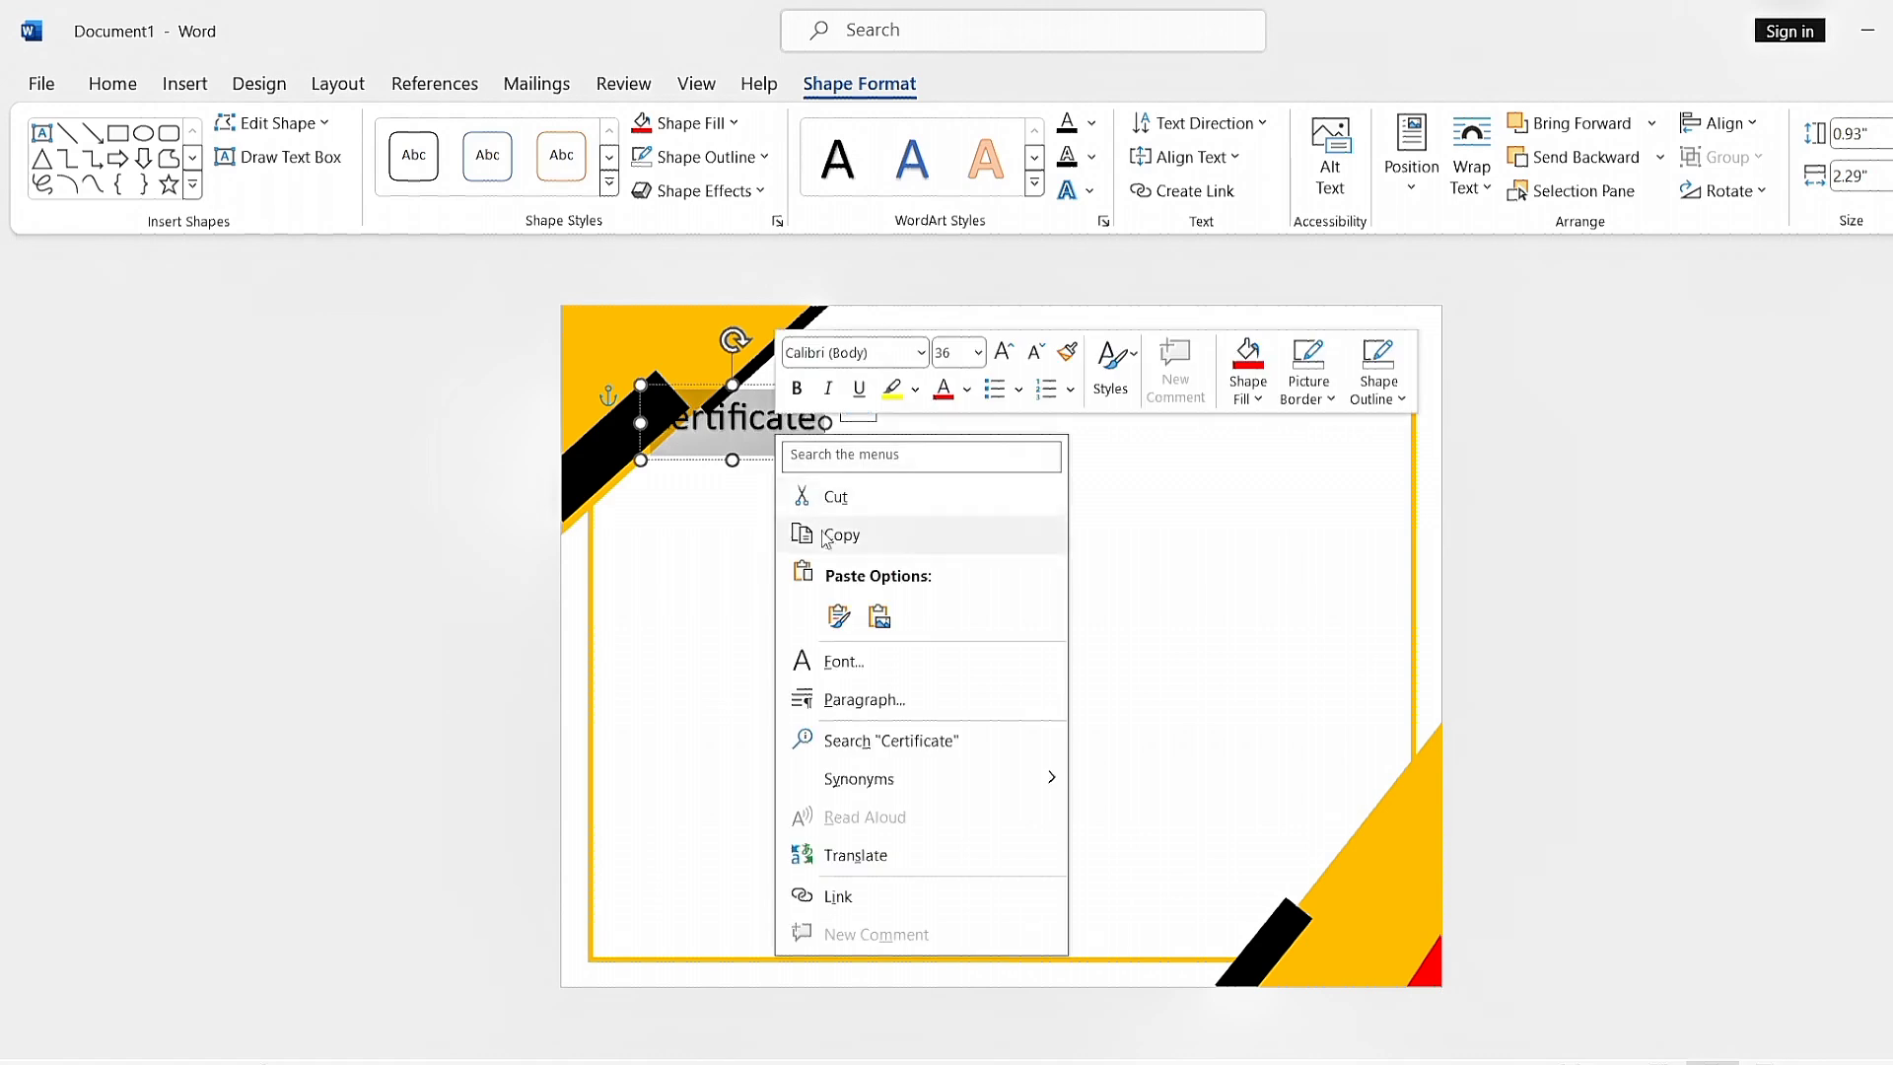
{"action": "key", "text": "Escape"}
{"action": "left_click", "coordinate": [797, 388]}
{"action": "left_click", "coordinate": [859, 388]}
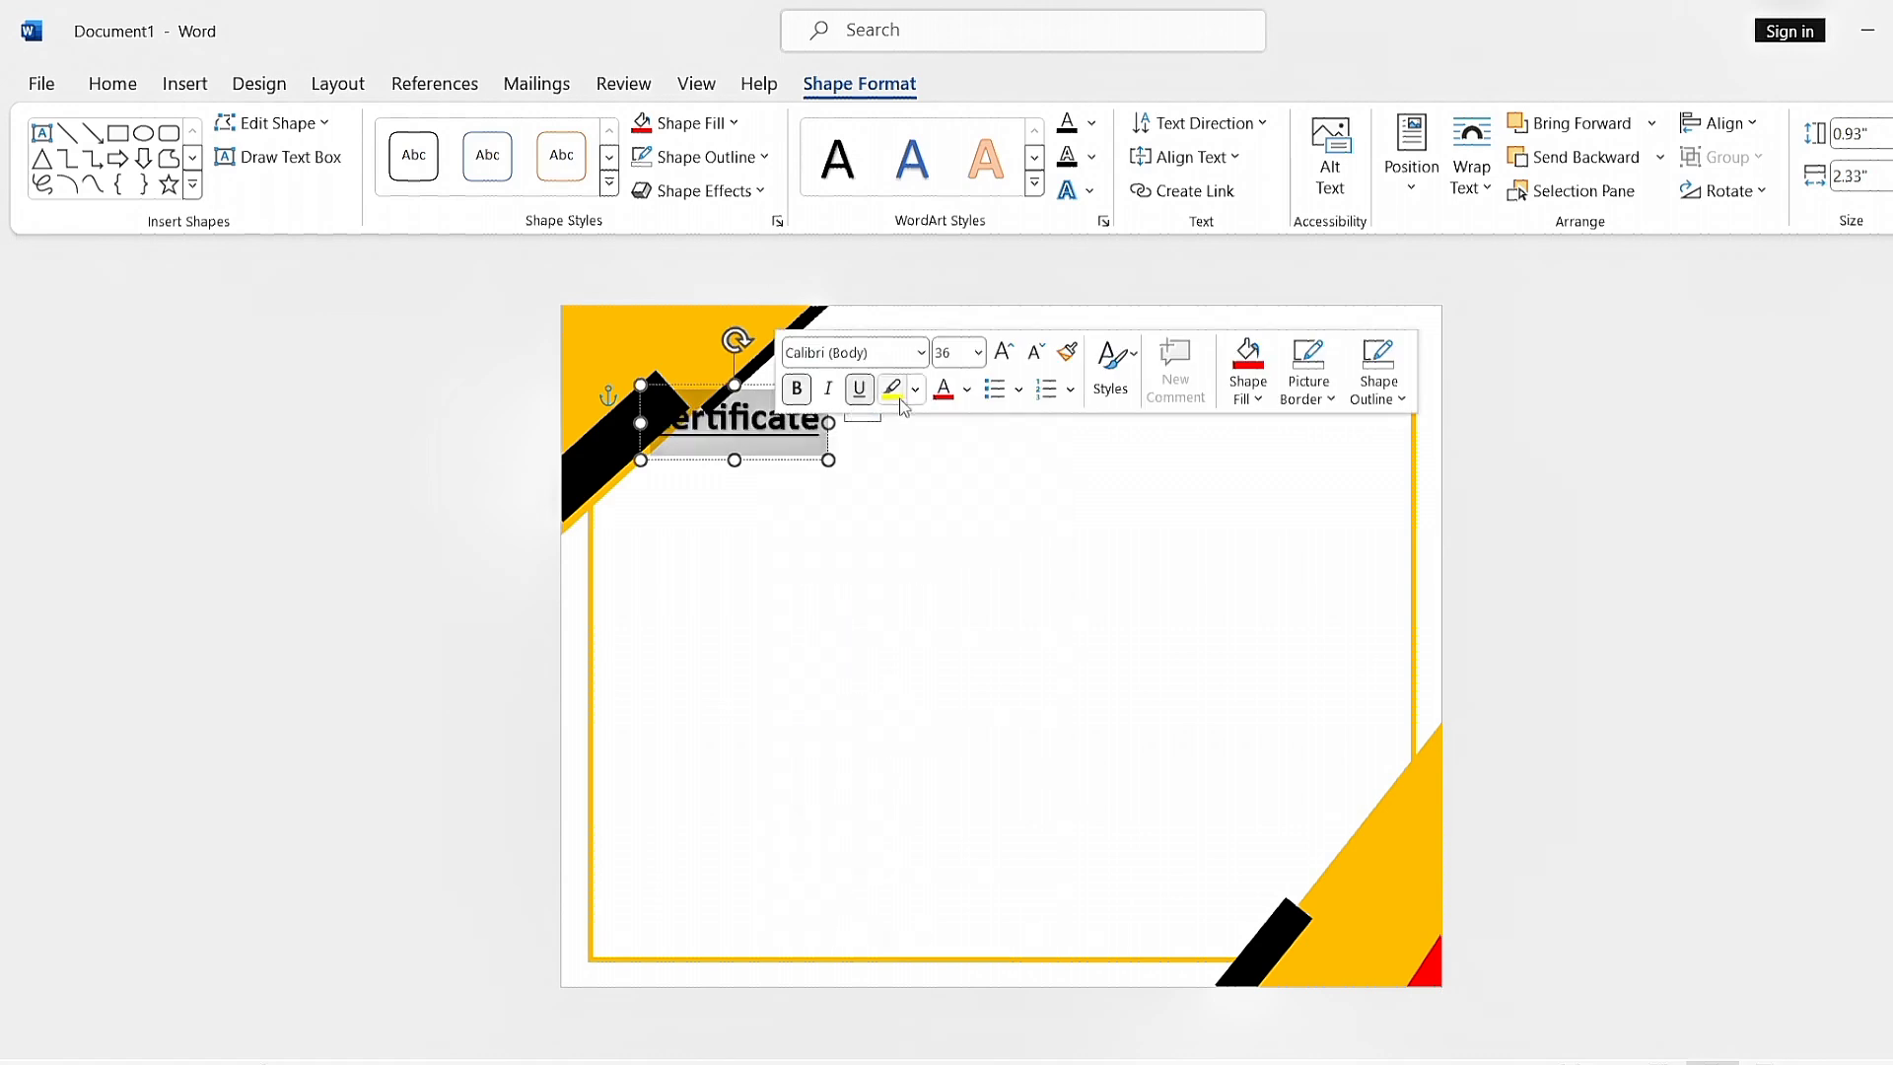
{"action": "left_click", "coordinate": [921, 353]}
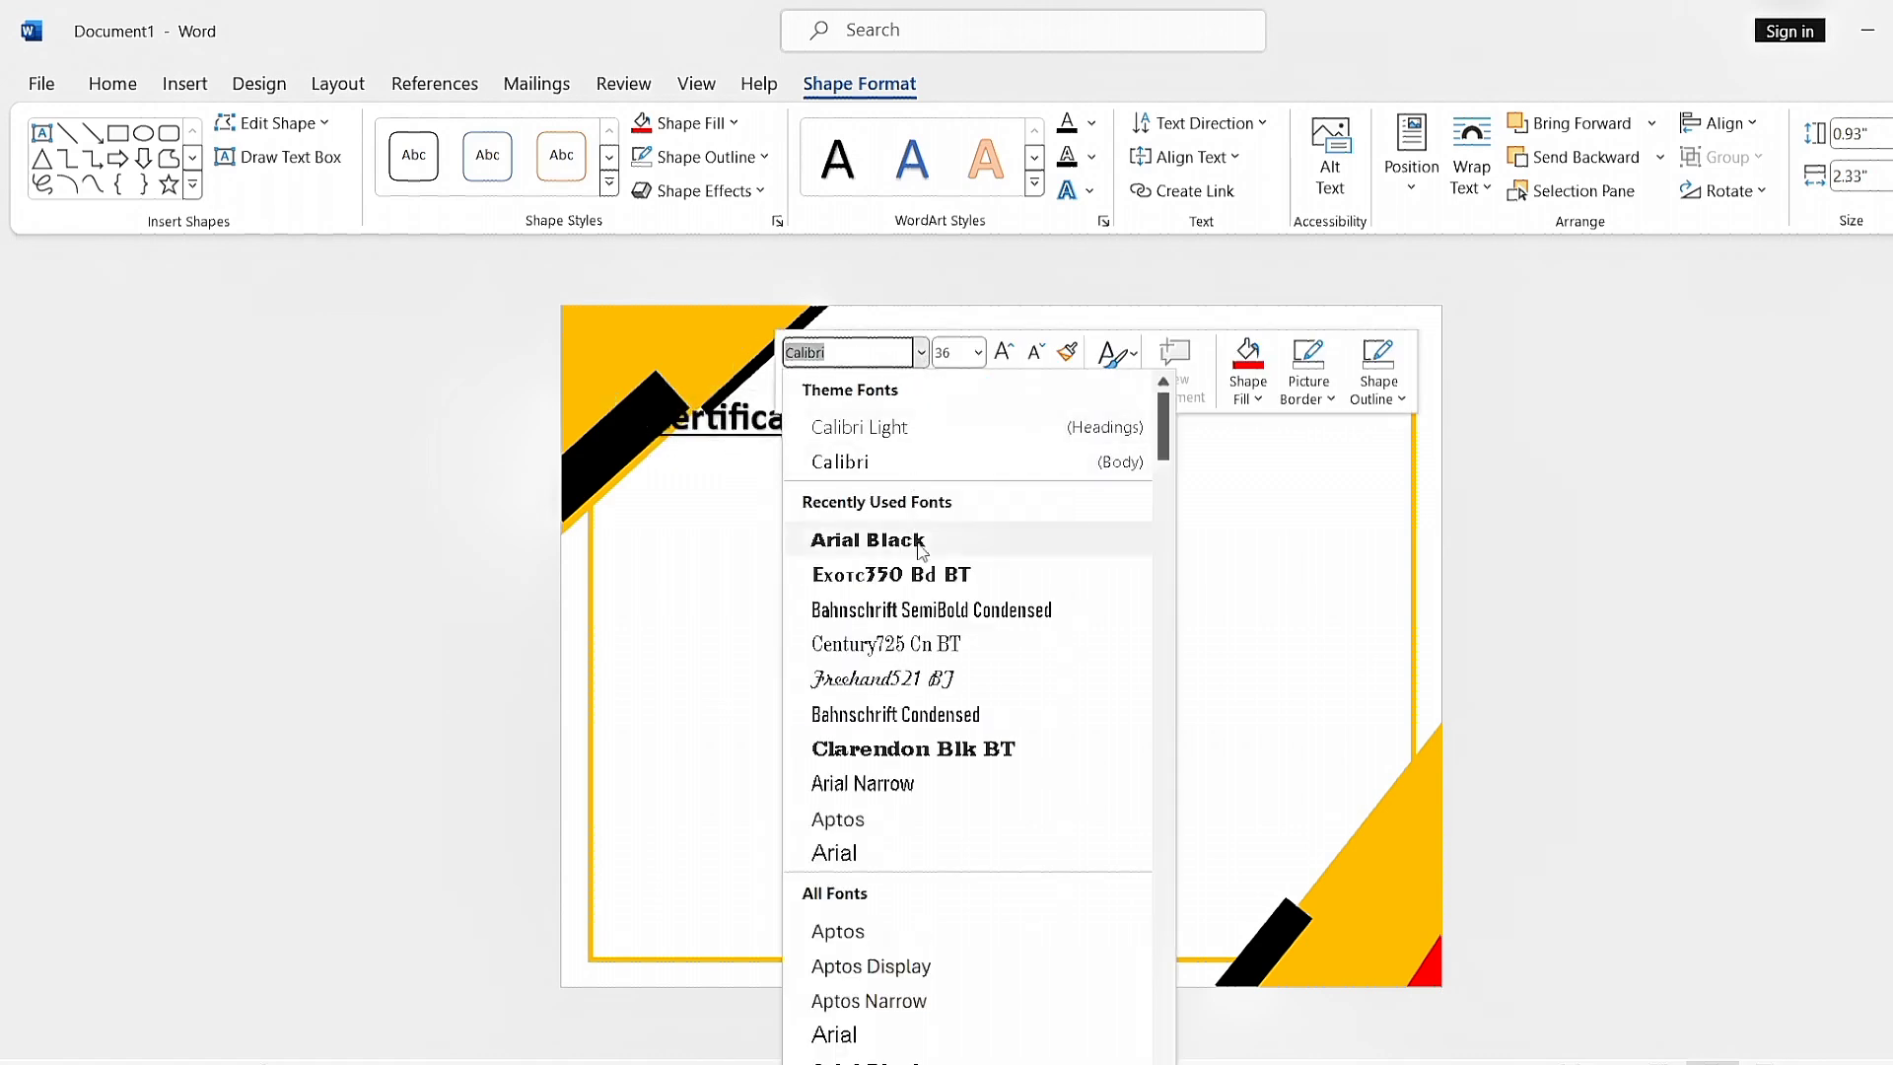
{"action": "left_click", "coordinate": [932, 573]}
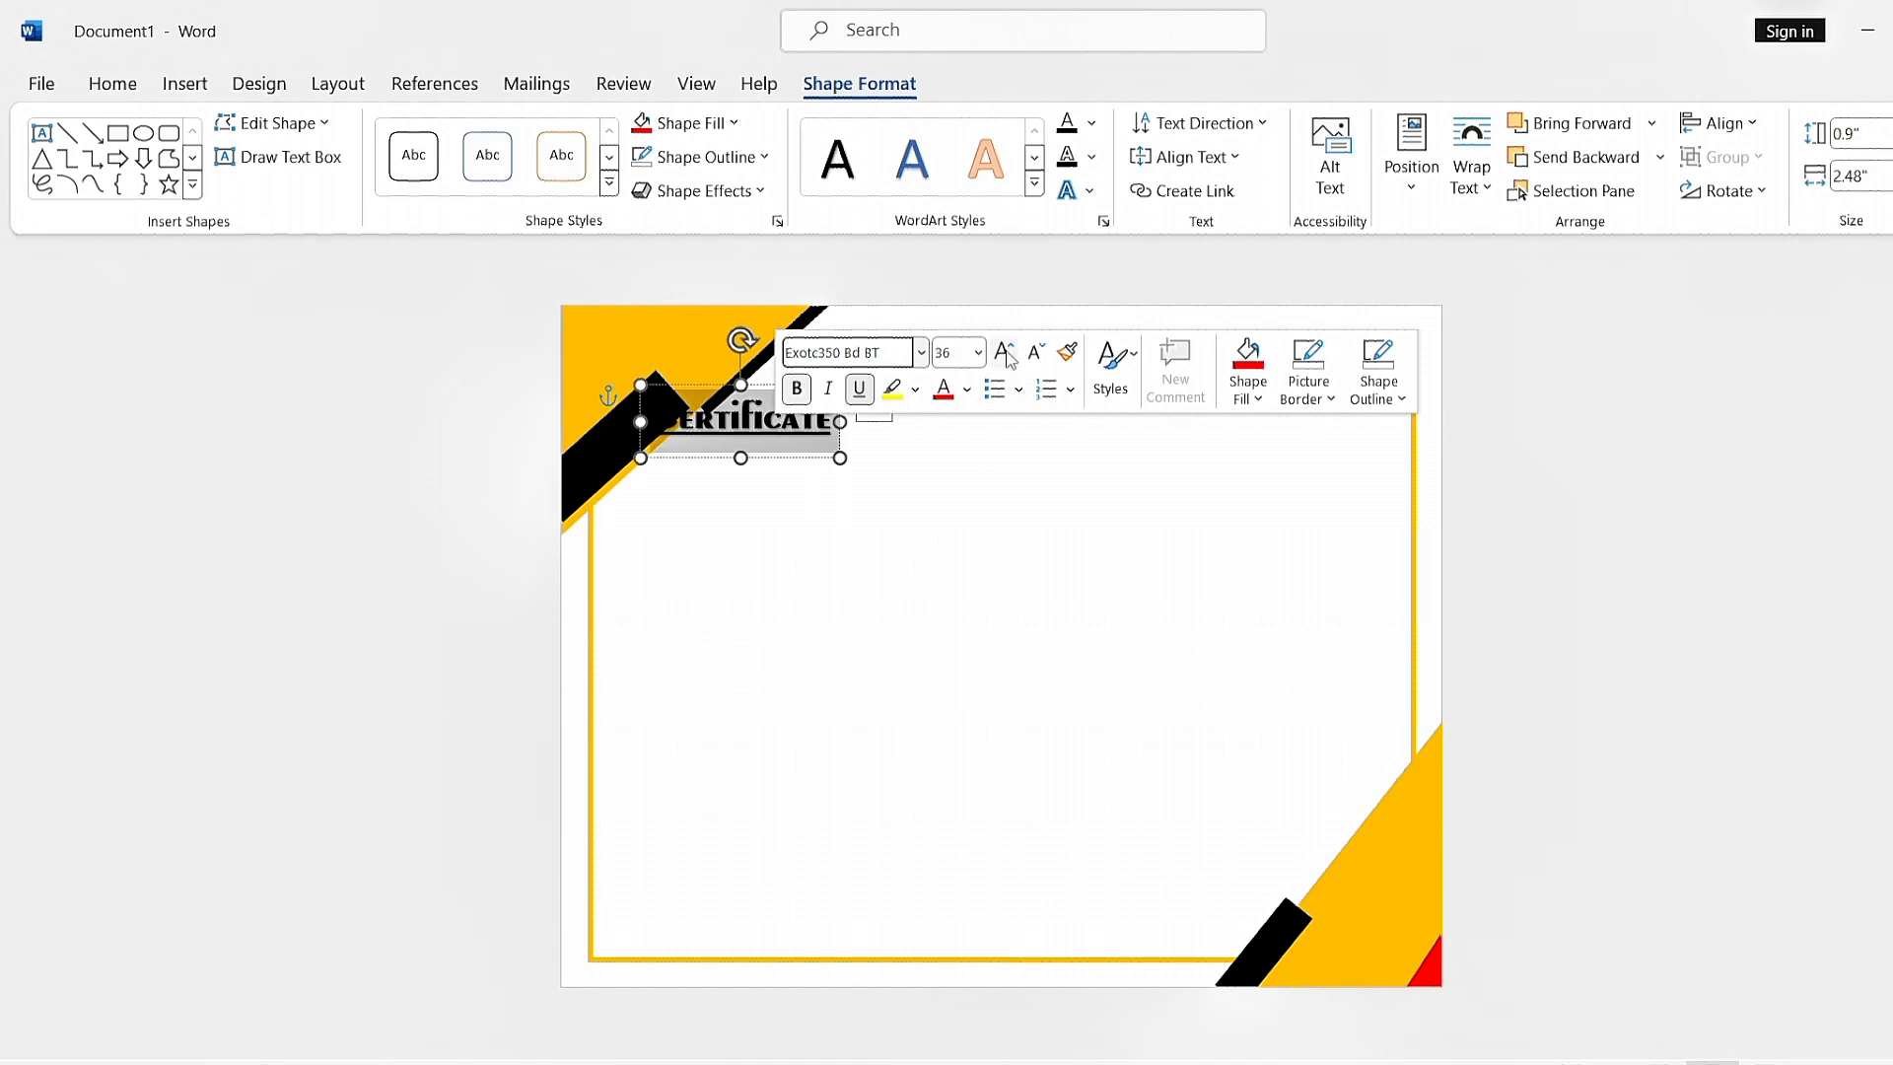
Step: Enlarge the title text until its box is about 1.71" by 5.26" and move it to the top centre of the page
{"action": "left_click", "coordinate": [1004, 352]}
{"action": "left_click", "coordinate": [1004, 352]}
{"action": "left_click_drag", "start_coordinate": [988, 523], "coordinate": [1171, 462]}
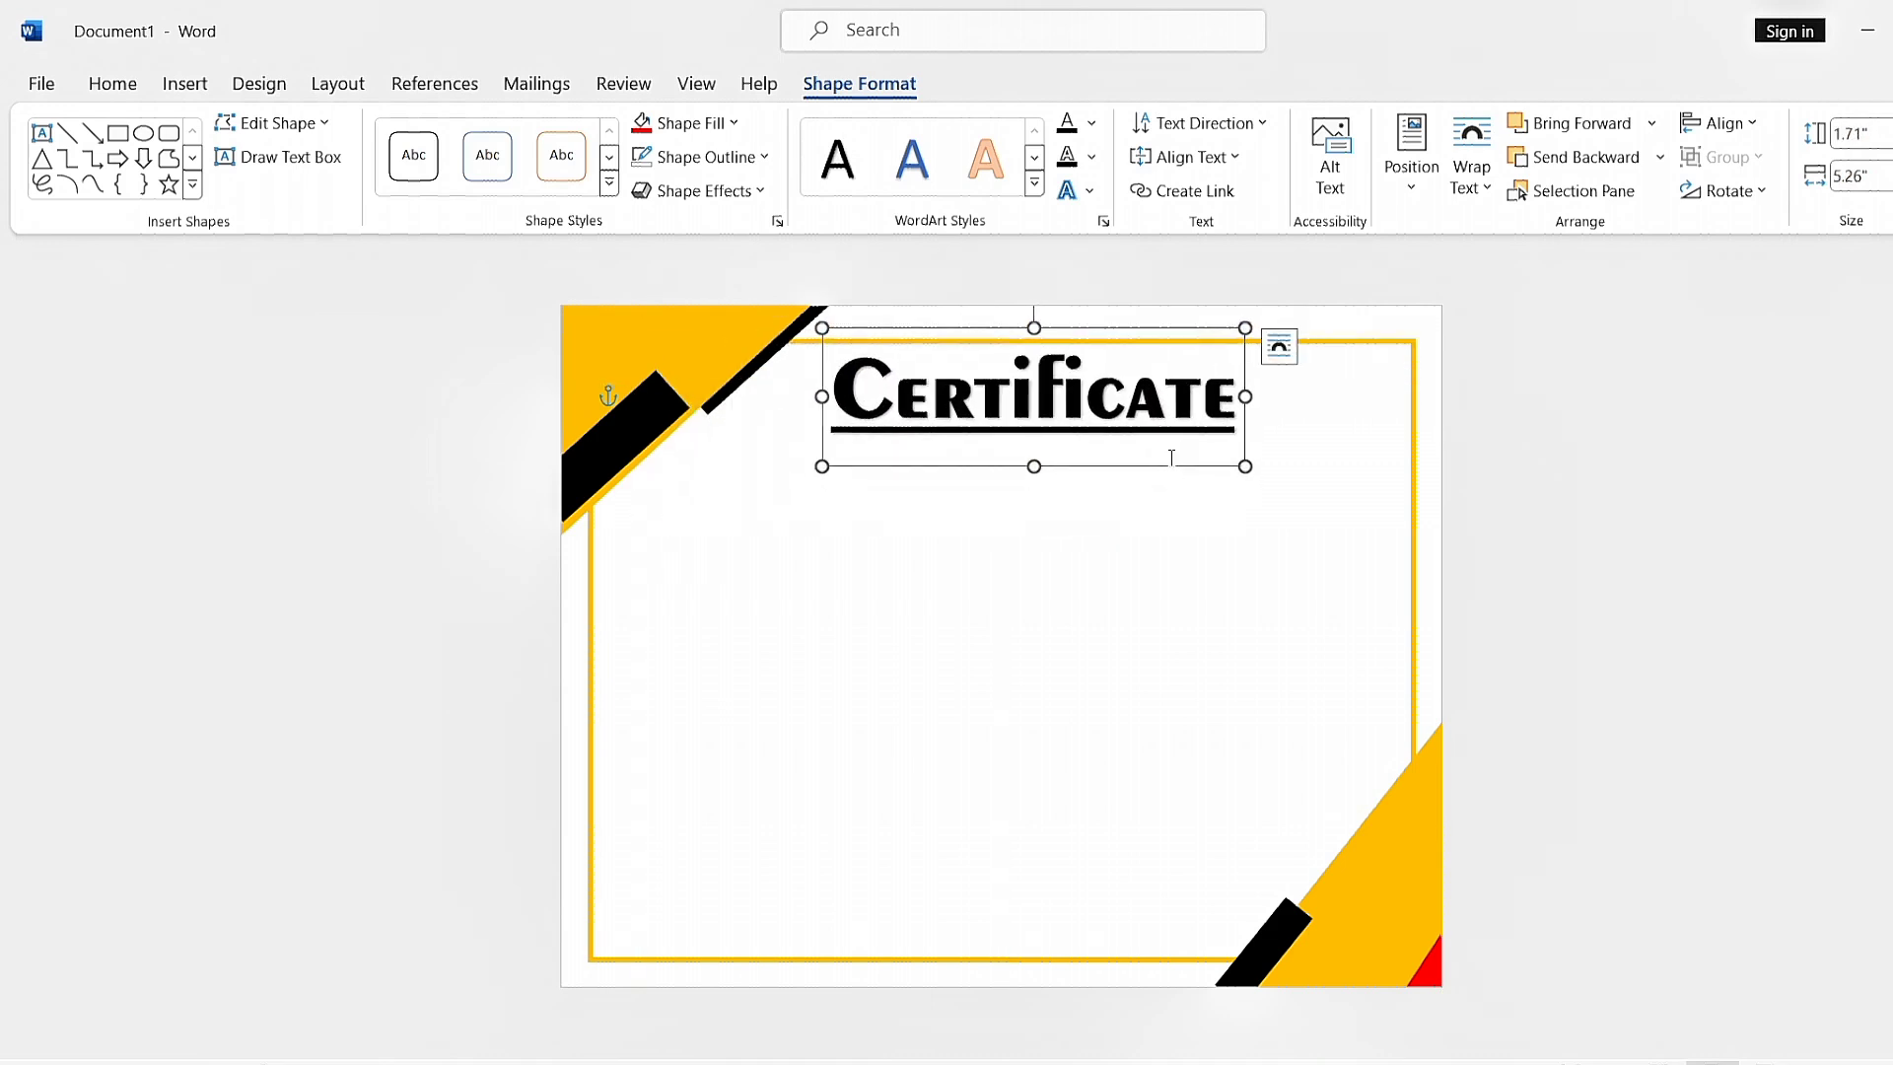
Step: Start a new line below "Certificate" in the title box and reduce that line's font size to 26
{"action": "left_click", "coordinate": [1239, 425]}
{"action": "key", "text": "Return"}
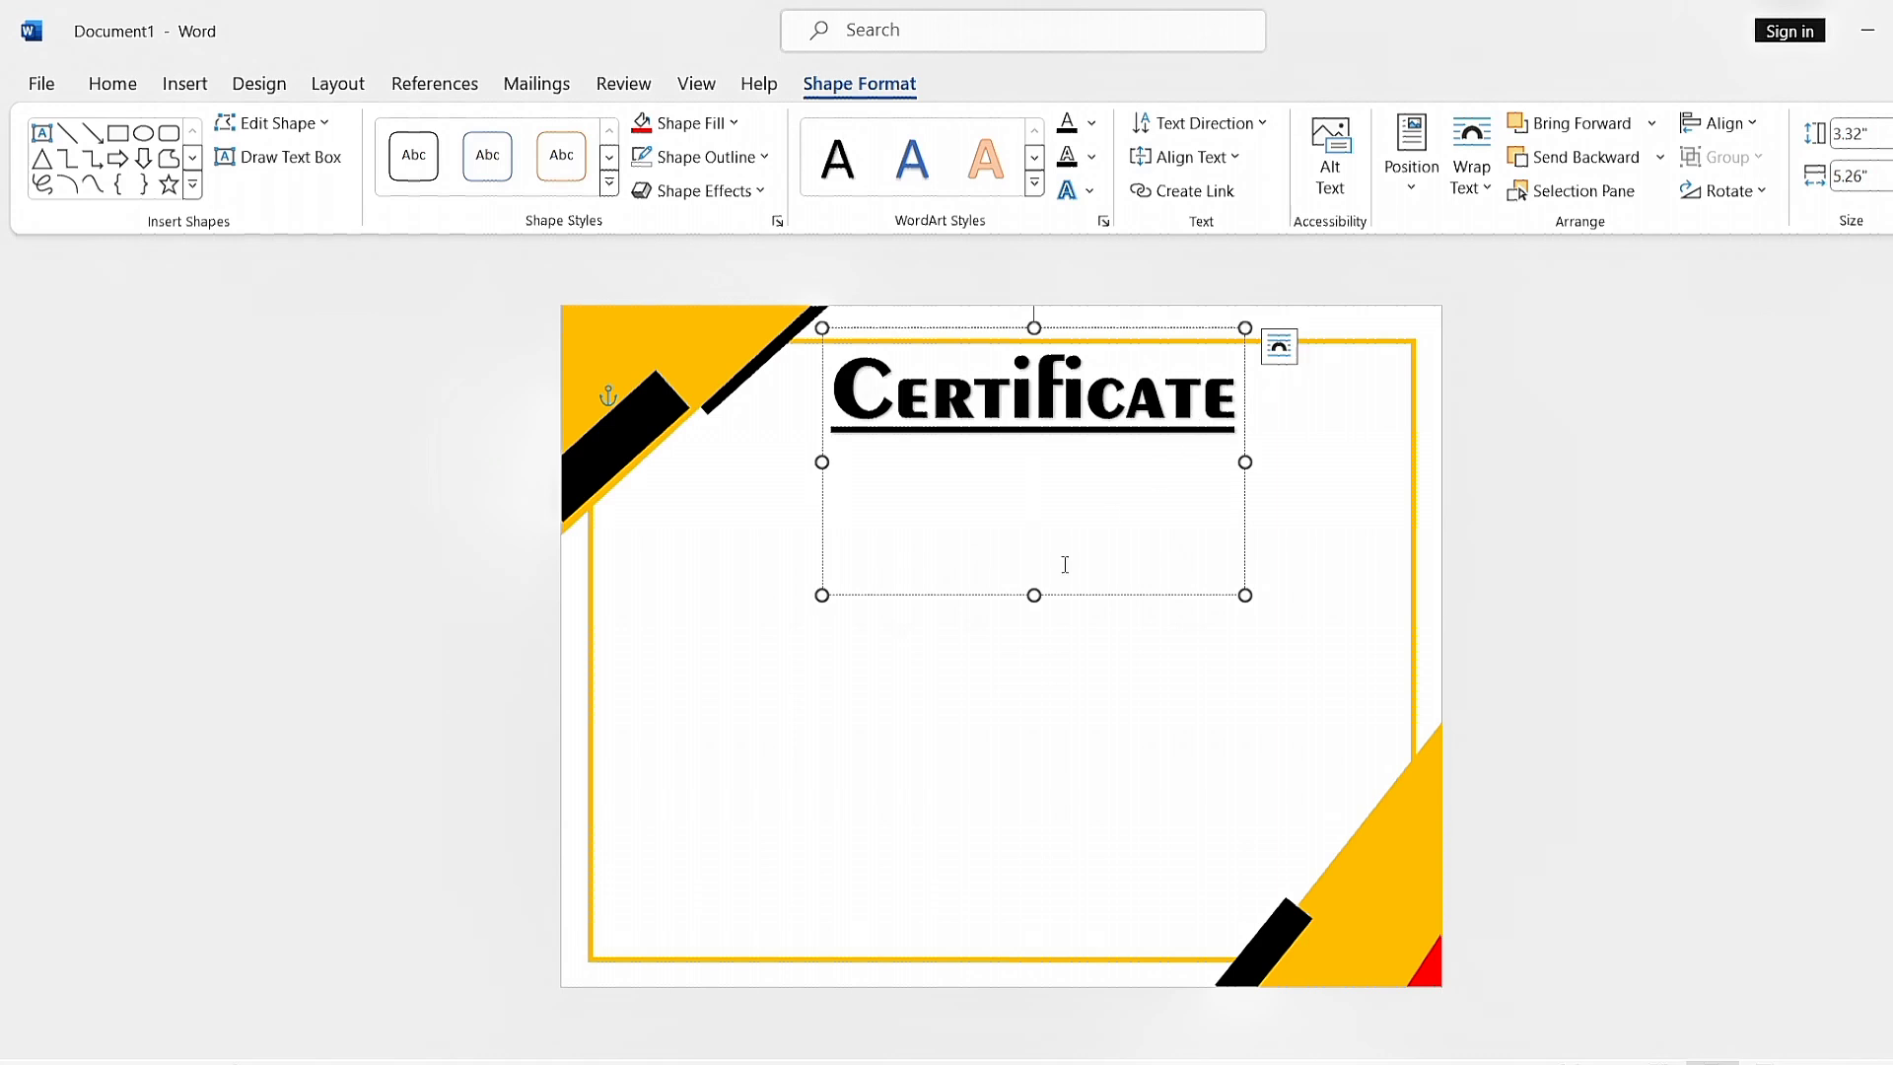
{"action": "right_click", "coordinate": [1050, 528]}
{"action": "left_click", "coordinate": [1311, 448]}
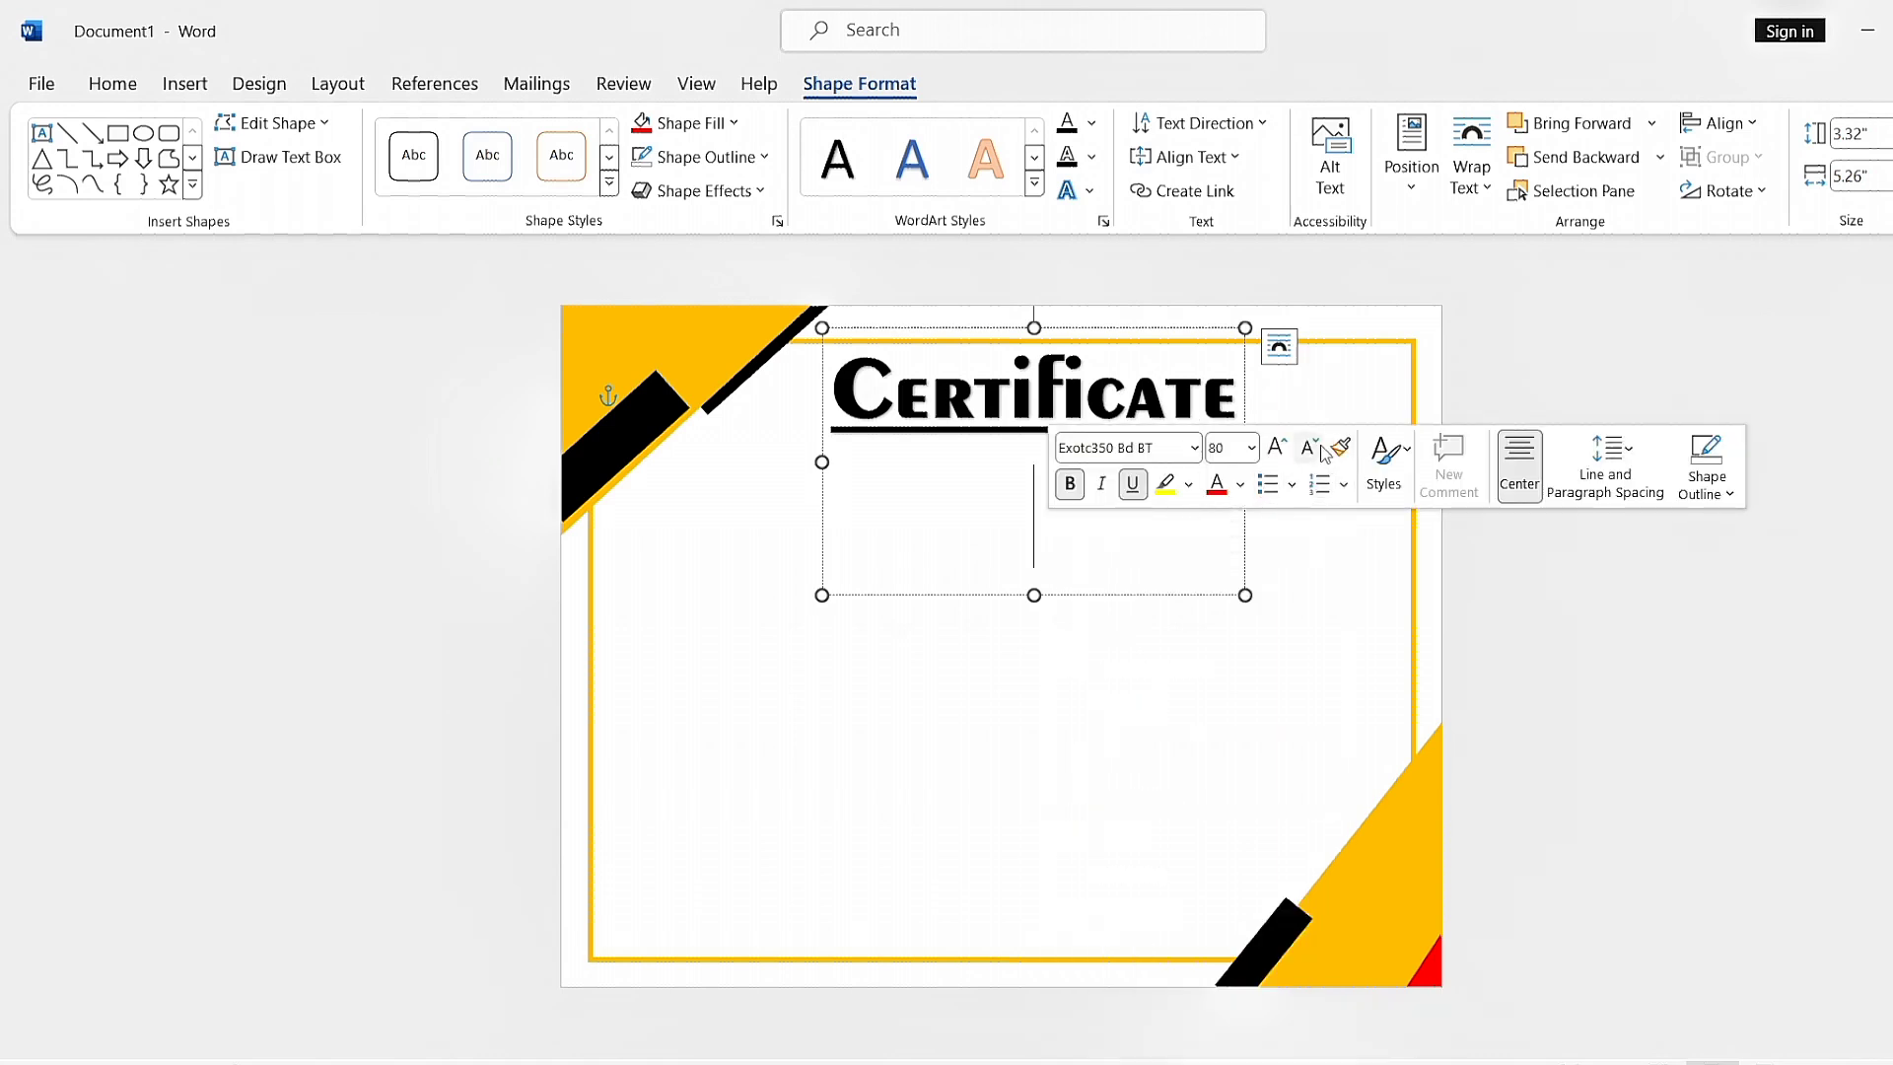
{"action": "left_click", "coordinate": [1311, 449]}
{"action": "left_click", "coordinate": [1311, 448]}
{"action": "left_click", "coordinate": [1311, 448]}
{"action": "left_click", "coordinate": [1321, 449]}
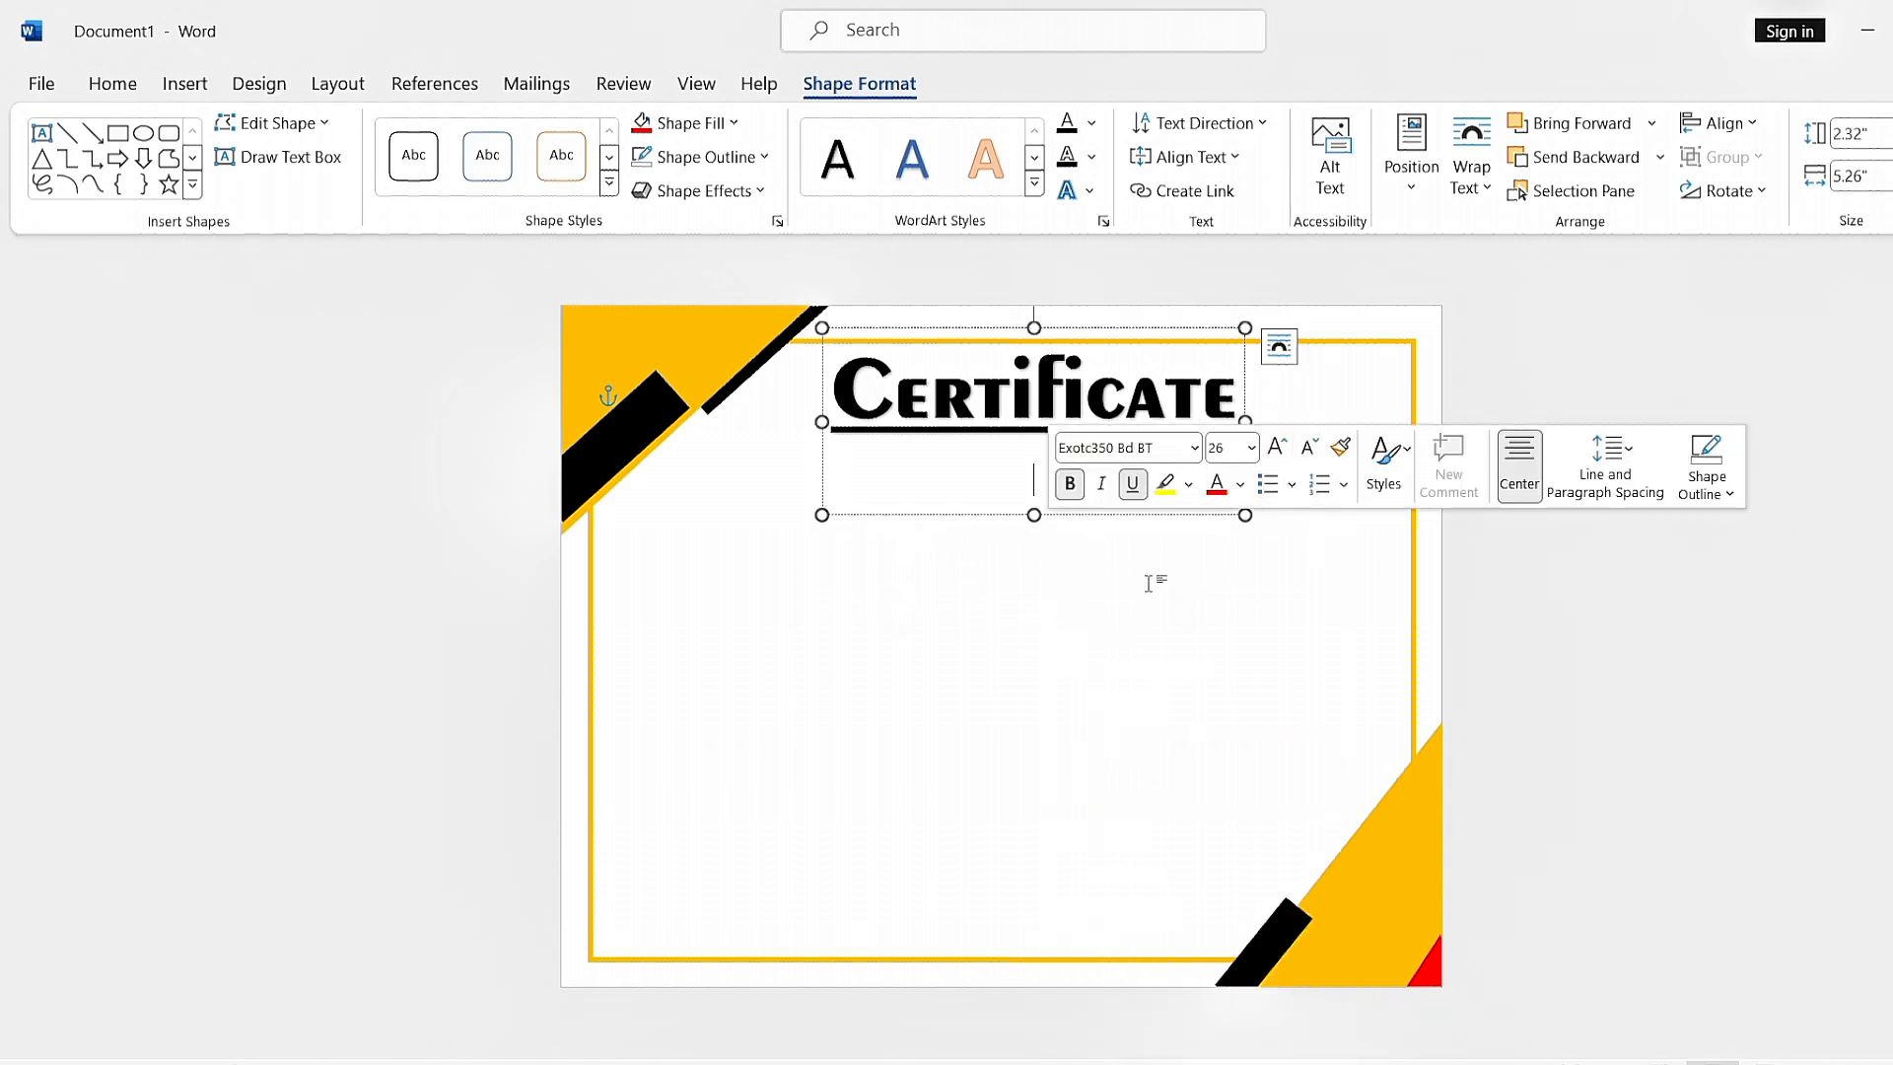
Step: Enter the subtitle "Of Ackiveledges that" on the line below "Certificate"
{"action": "type", "text": "of"}
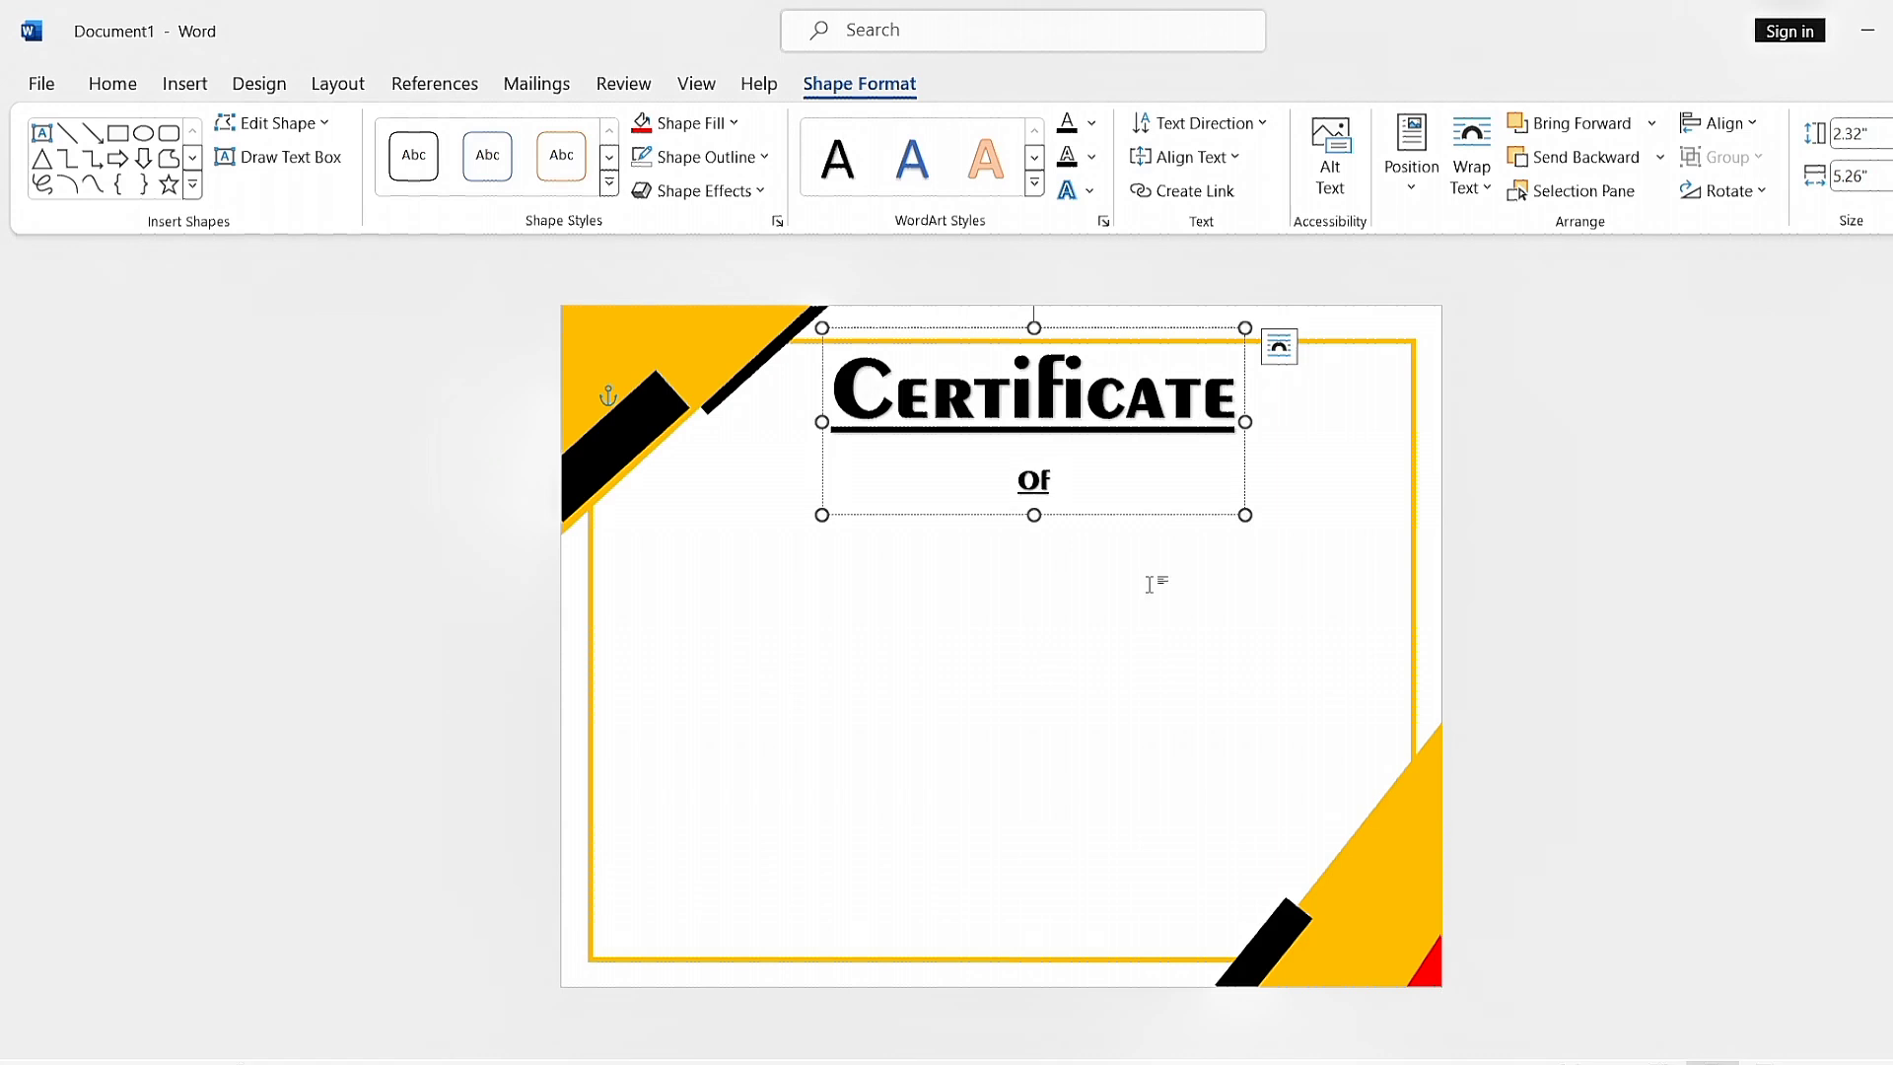
{"action": "type", "text": " Ackn"}
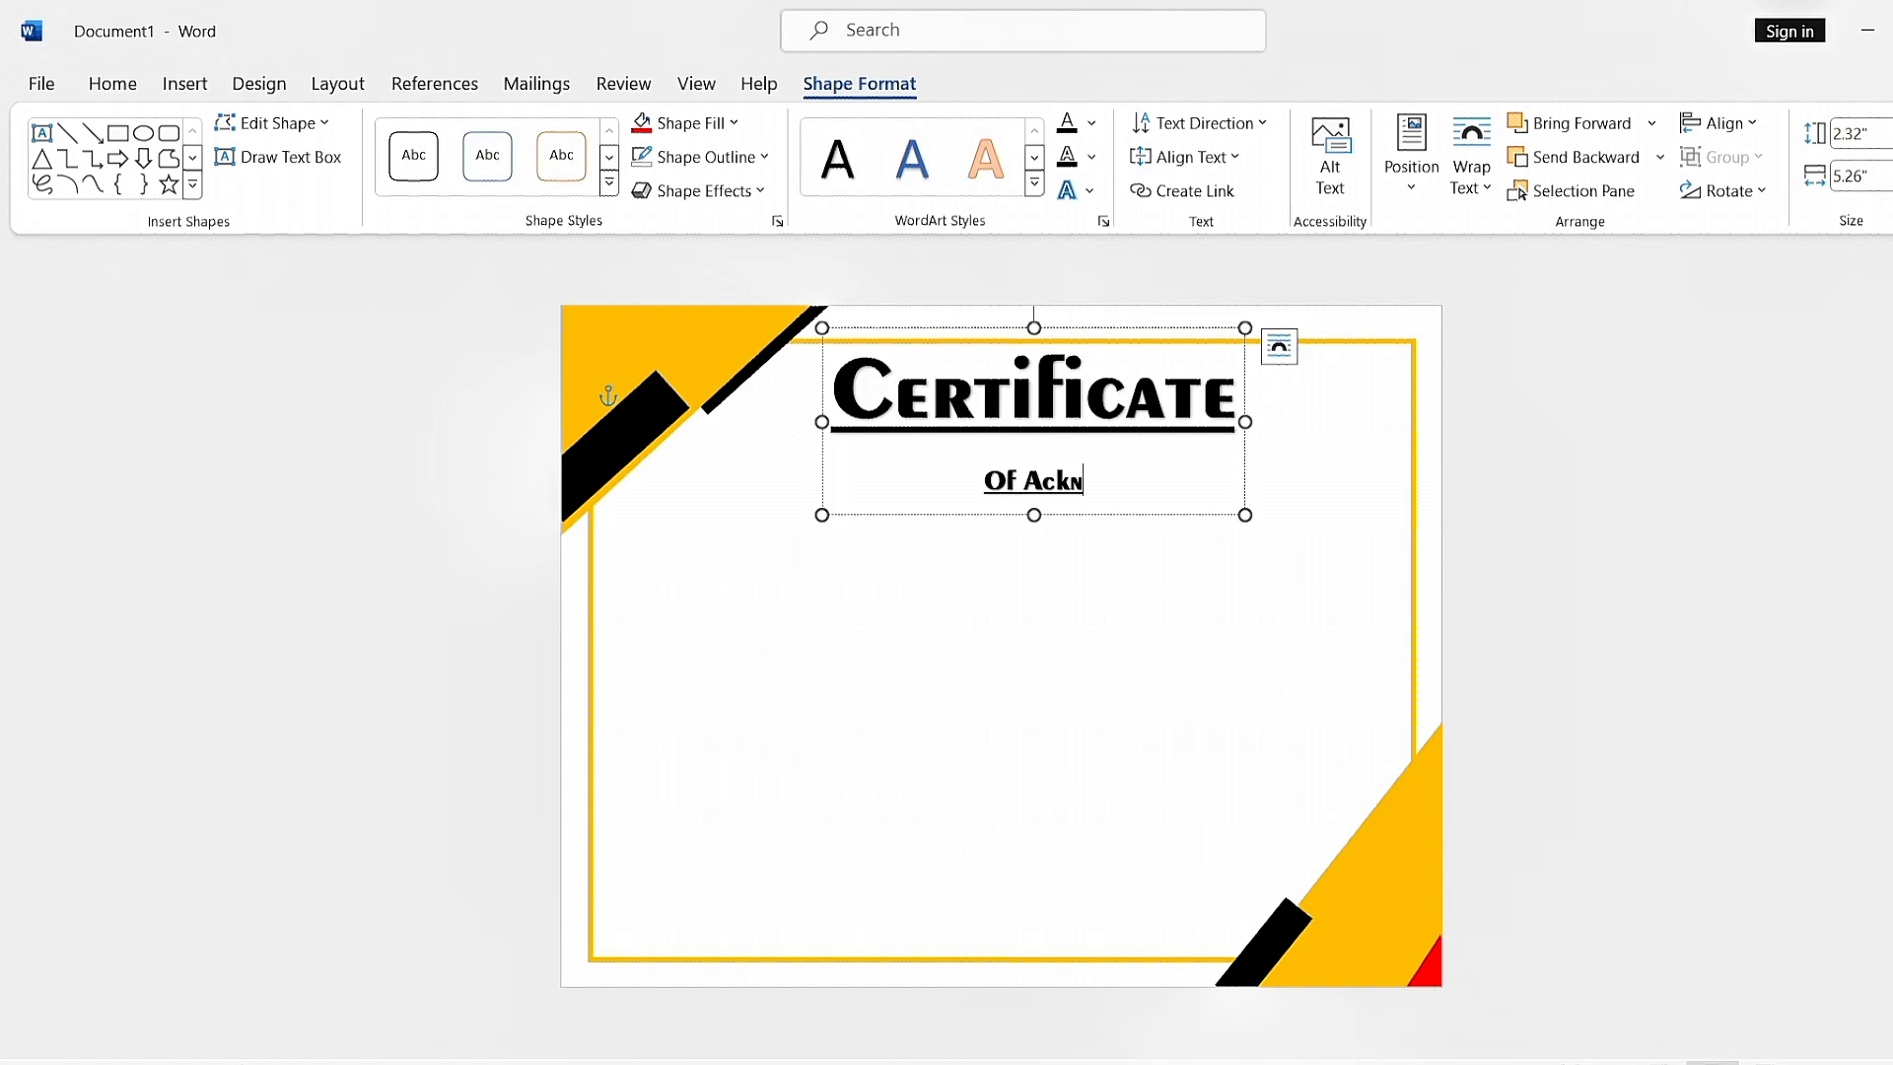
{"action": "key", "text": "BackSpace"}
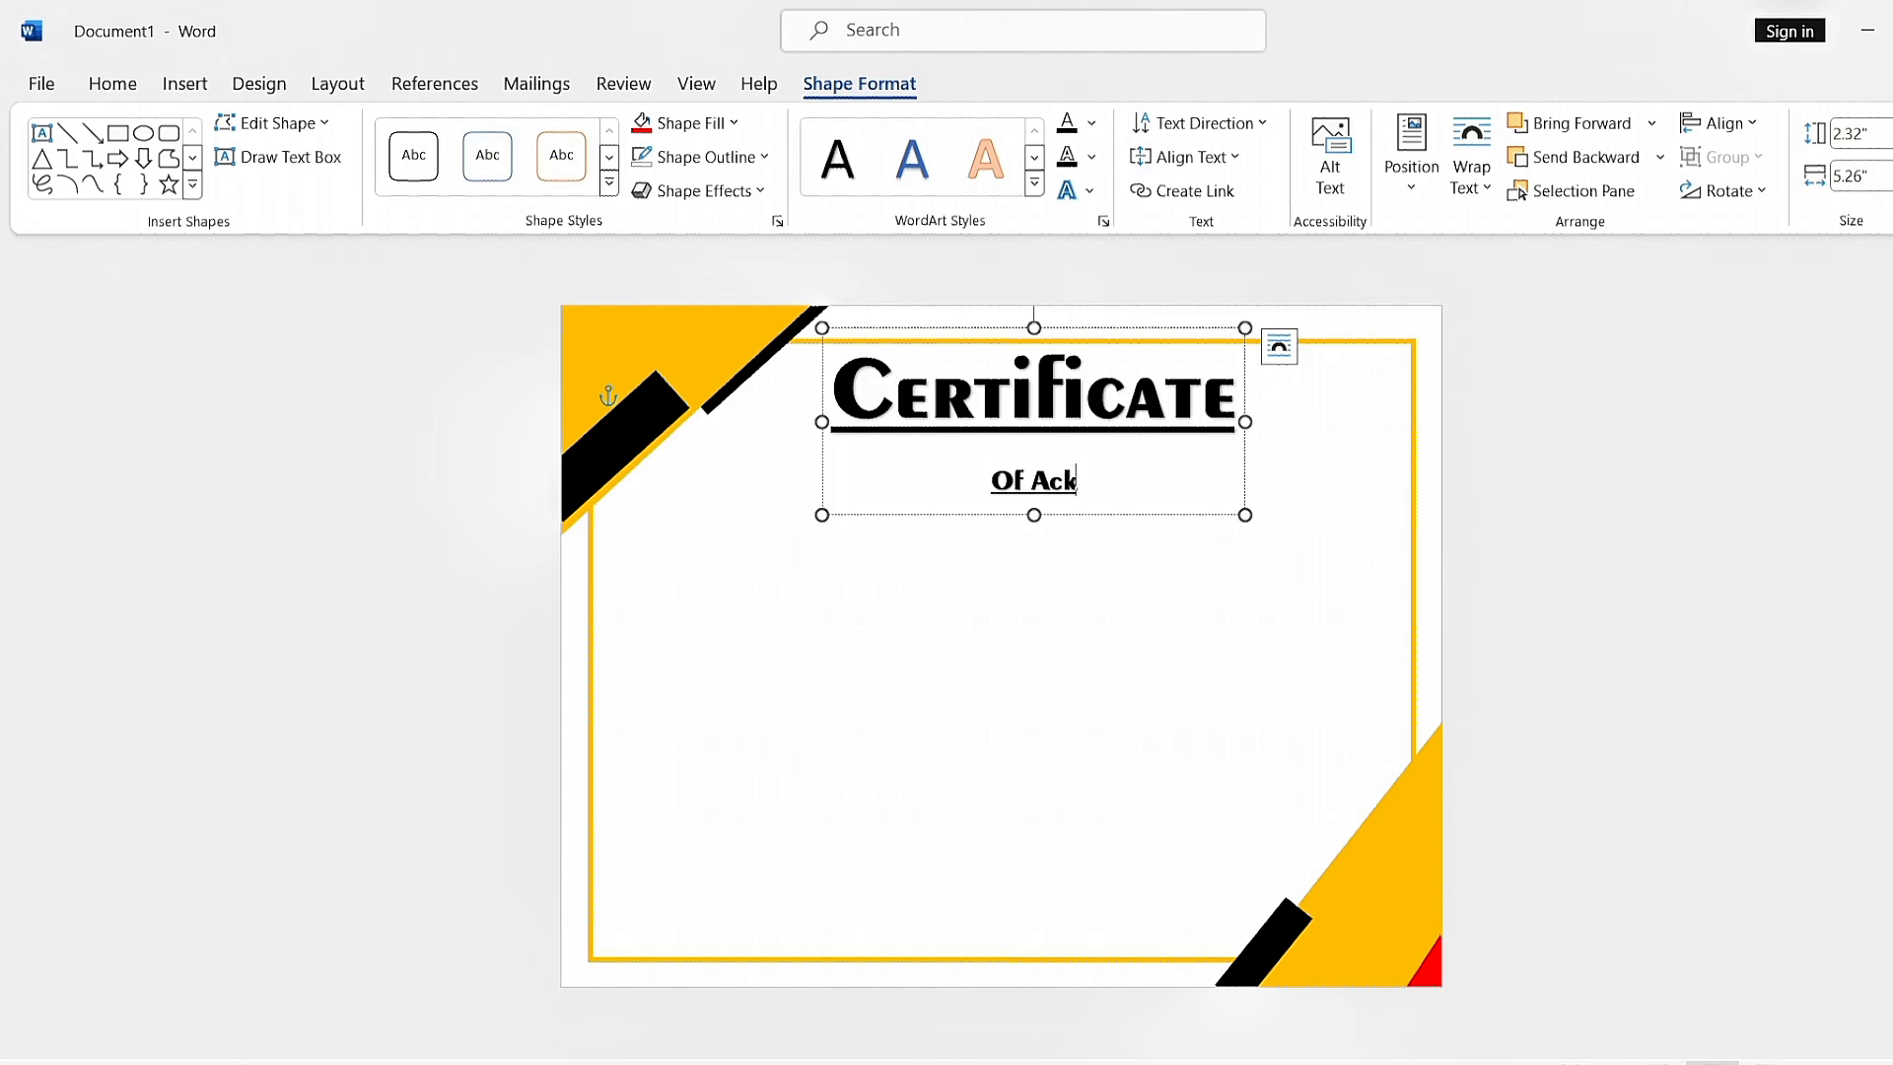
{"action": "type", "text": "iv"}
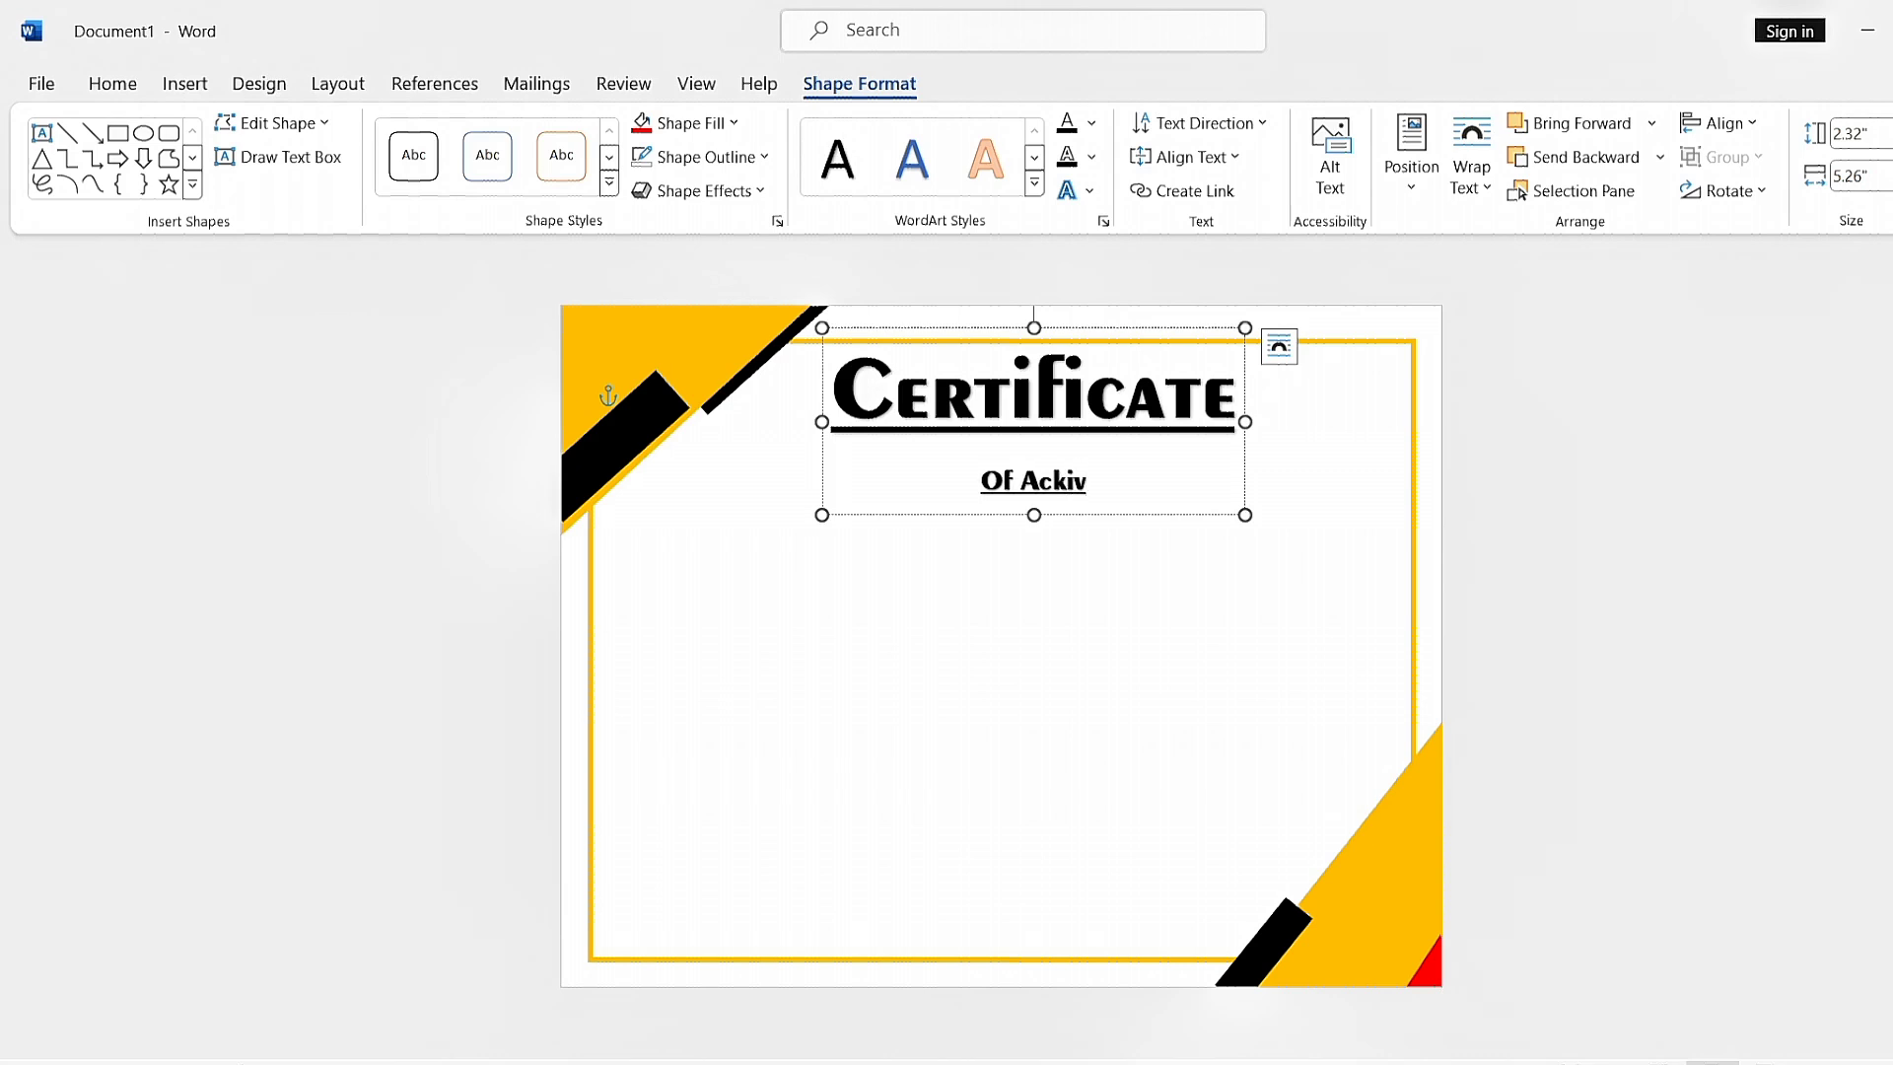
{"action": "type", "text": "el"}
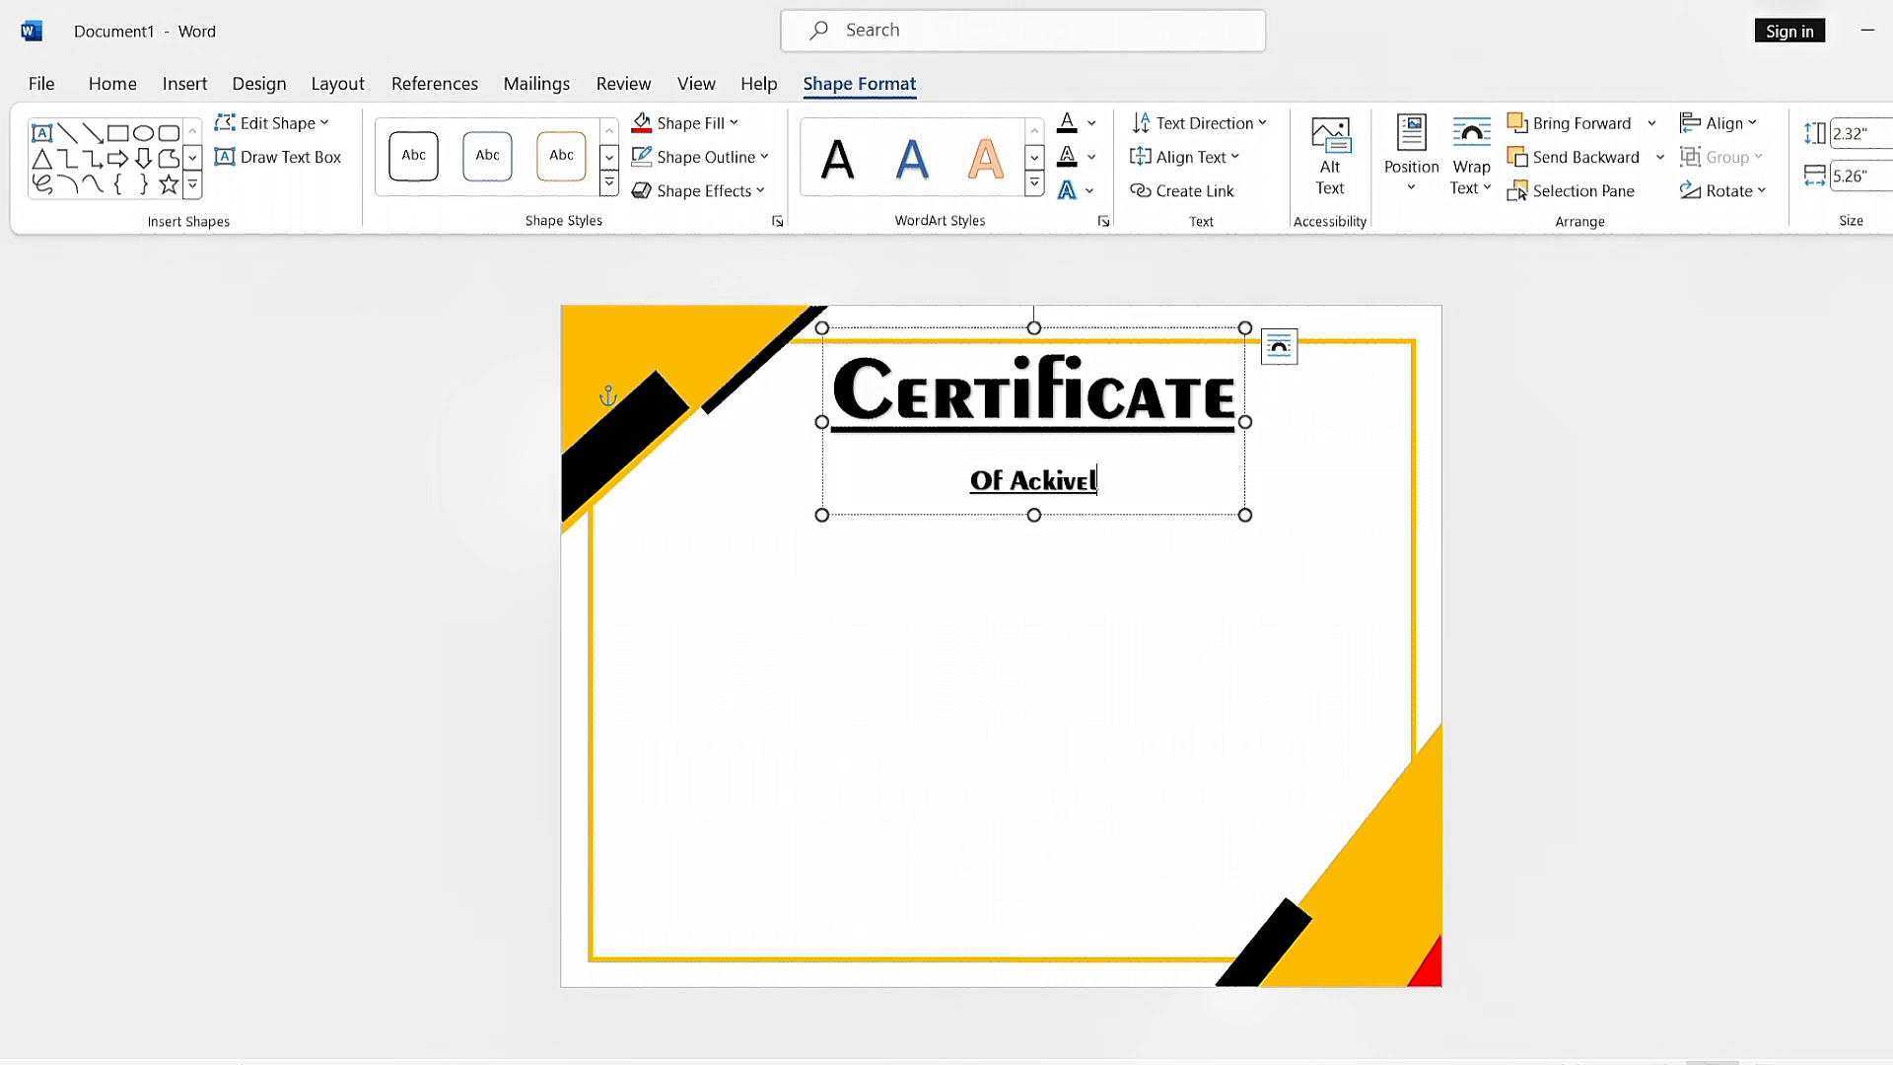
{"action": "type", "text": "ed"}
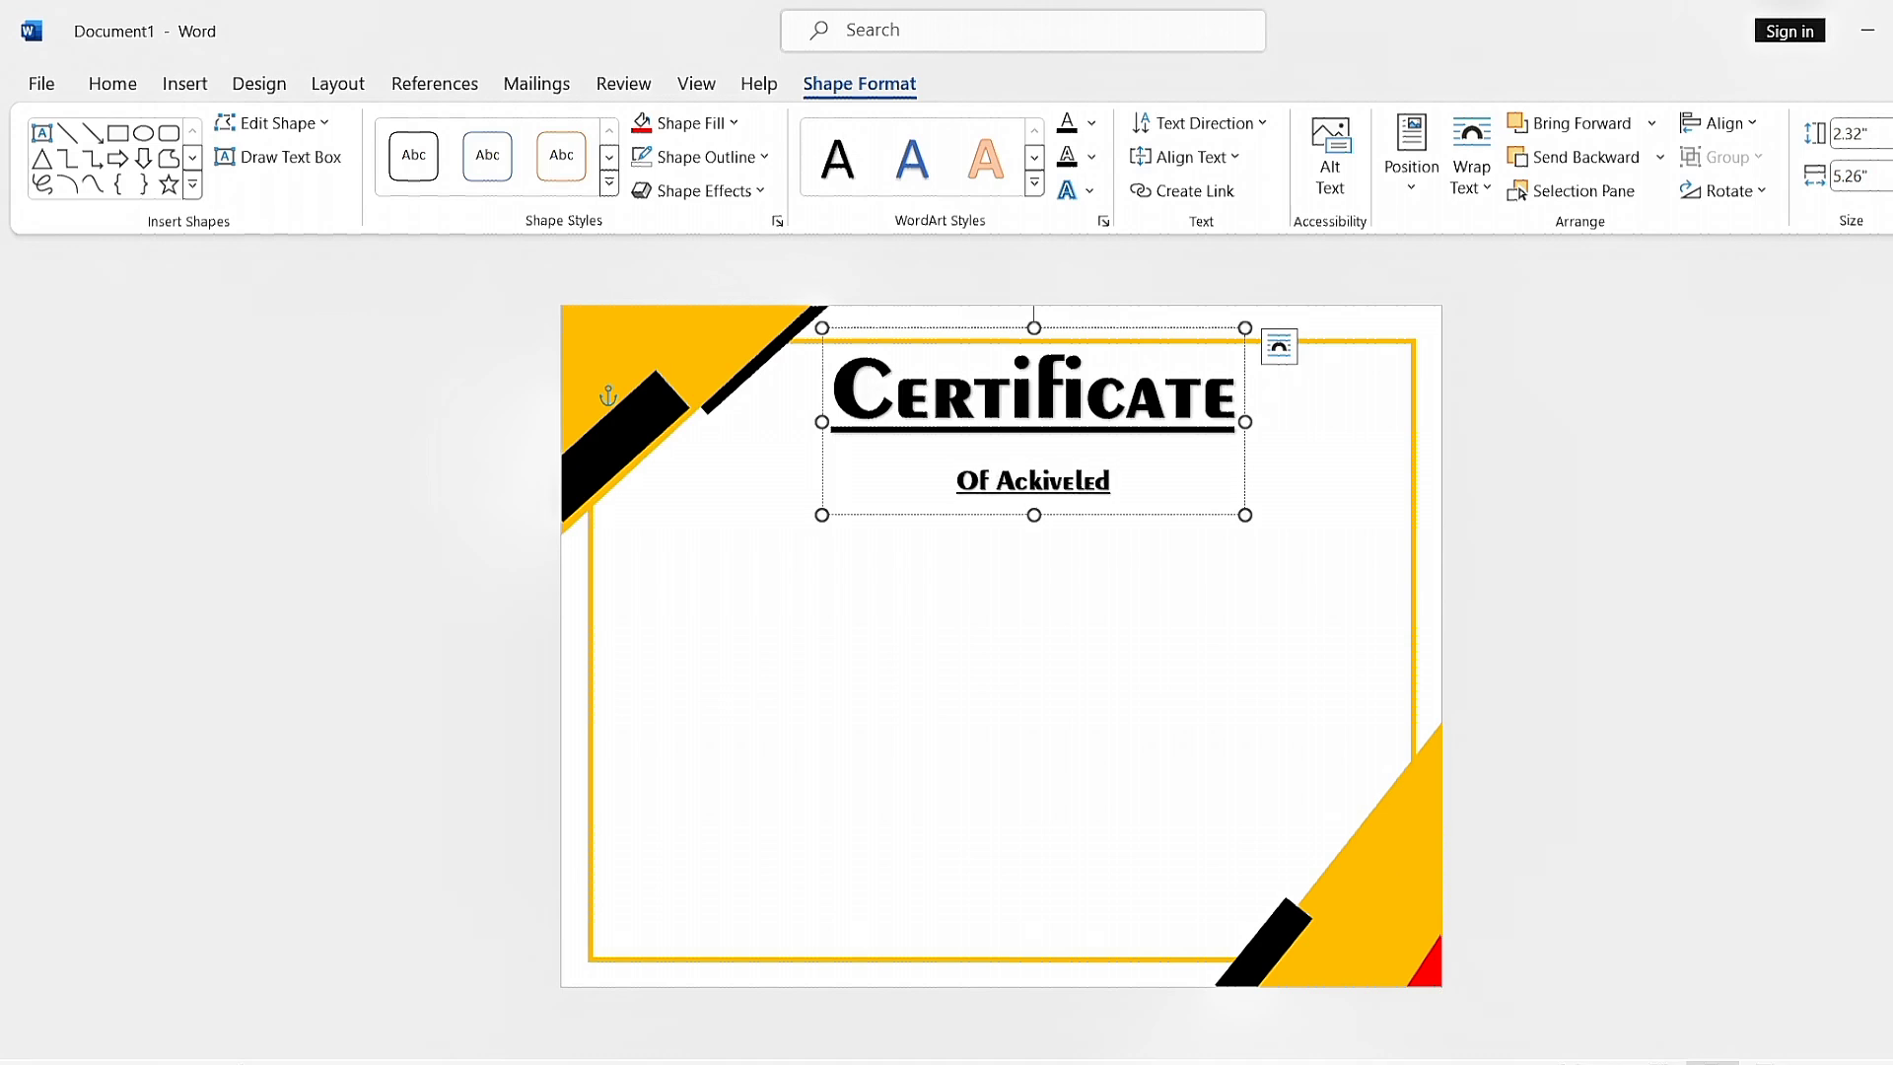
{"action": "type", "text": "ge"}
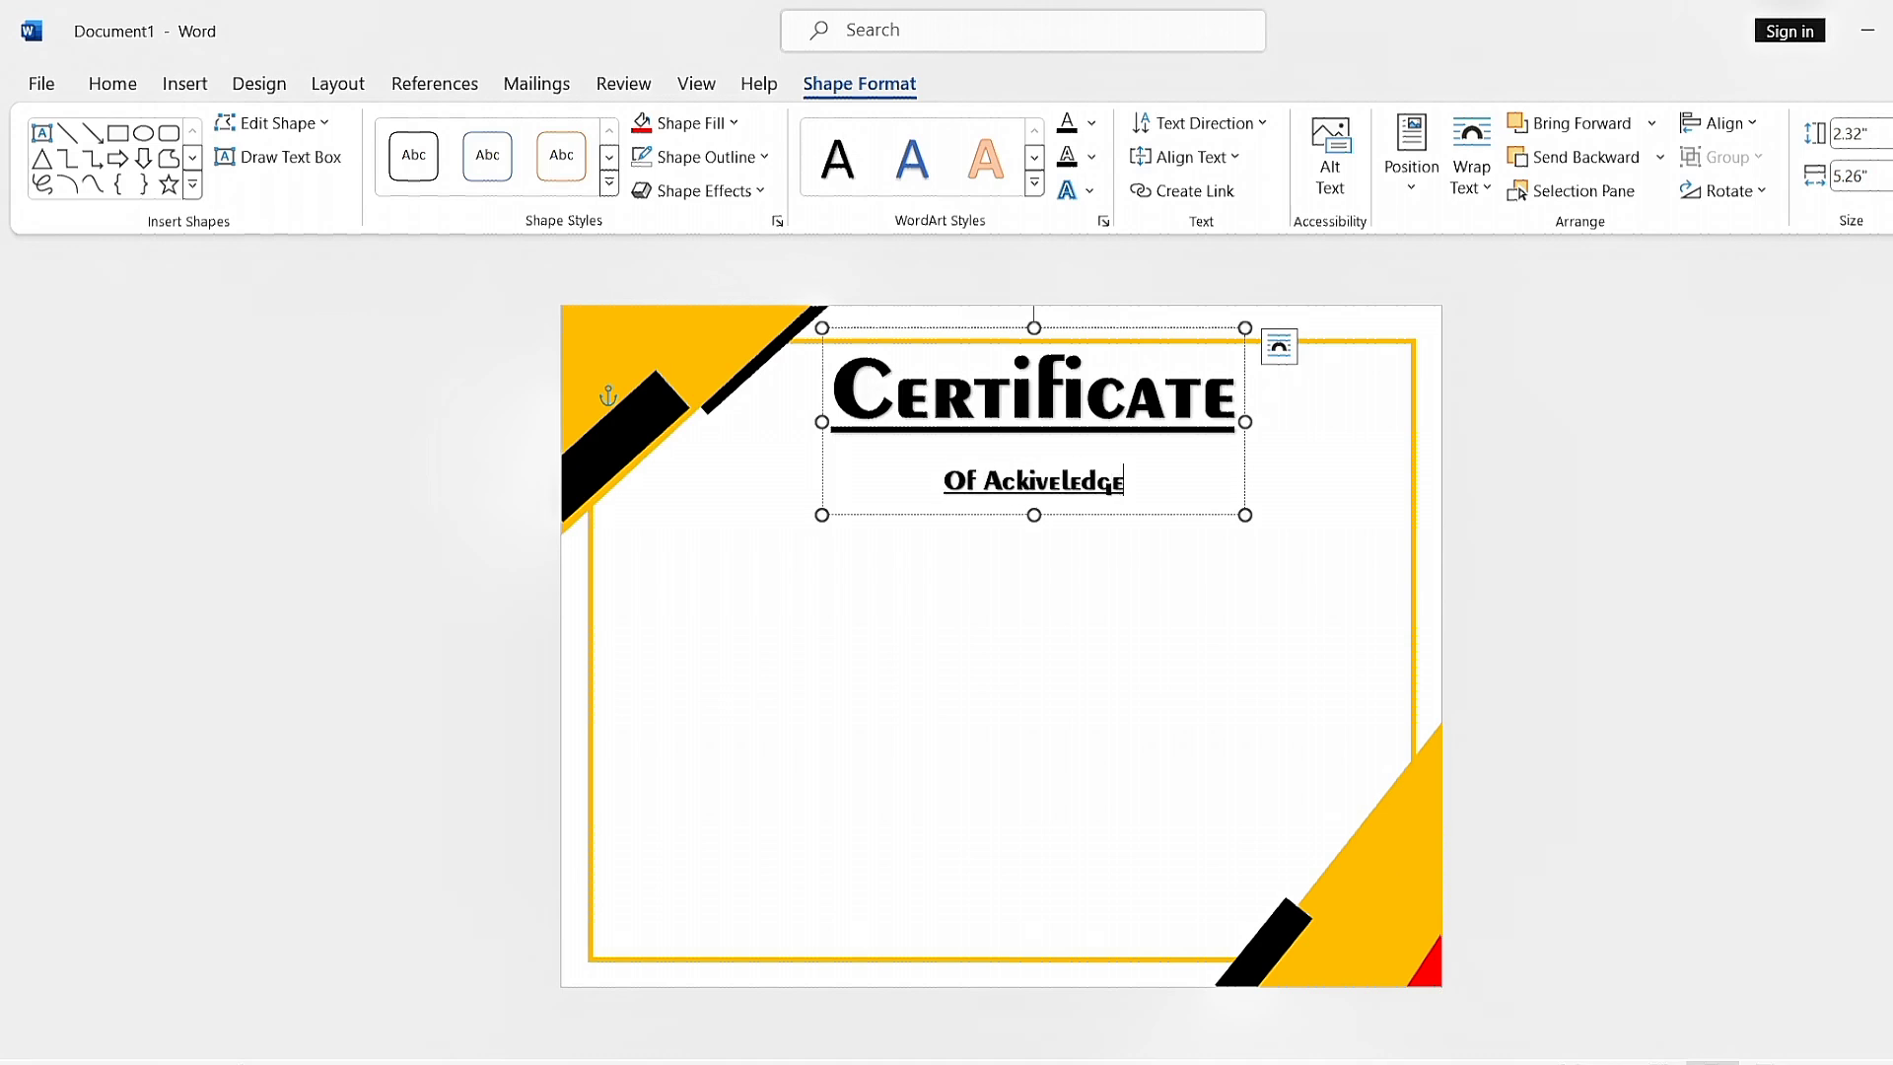
{"action": "type", "text": "s"}
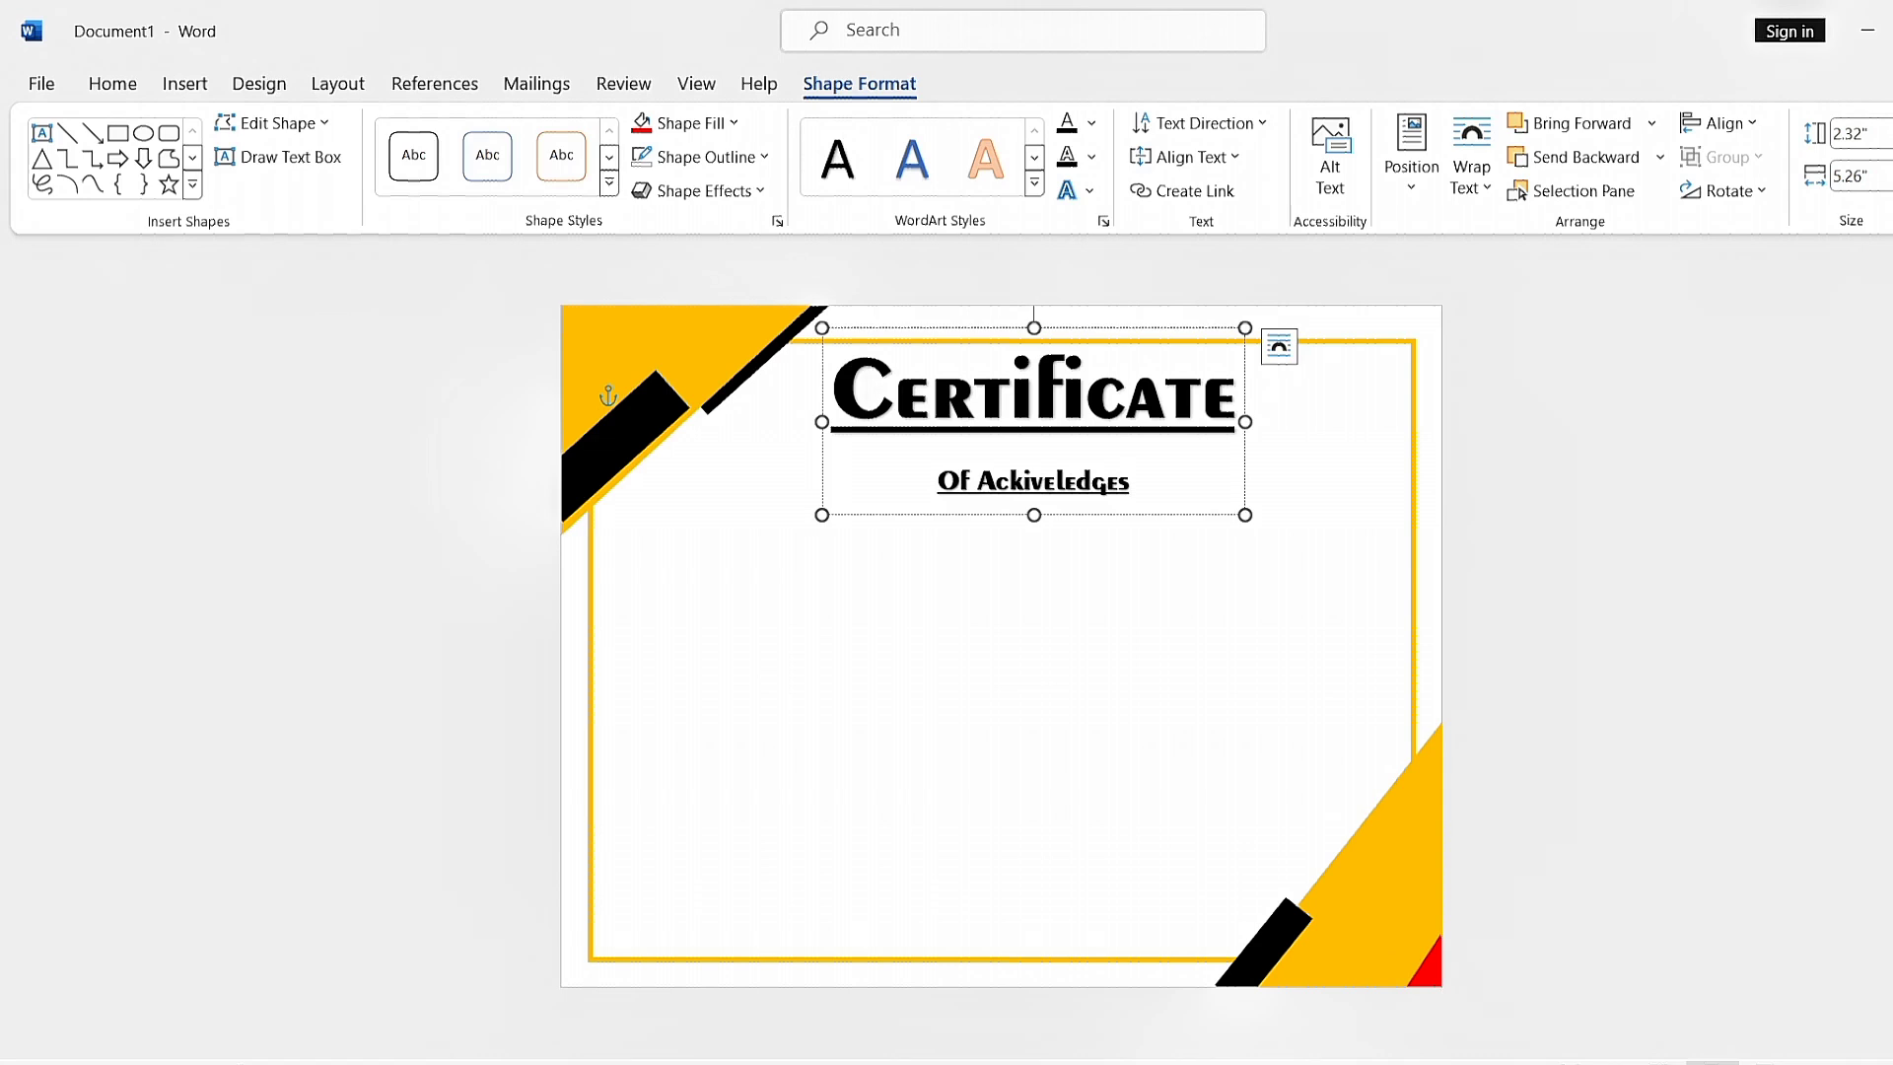
{"action": "type", "text": " t"}
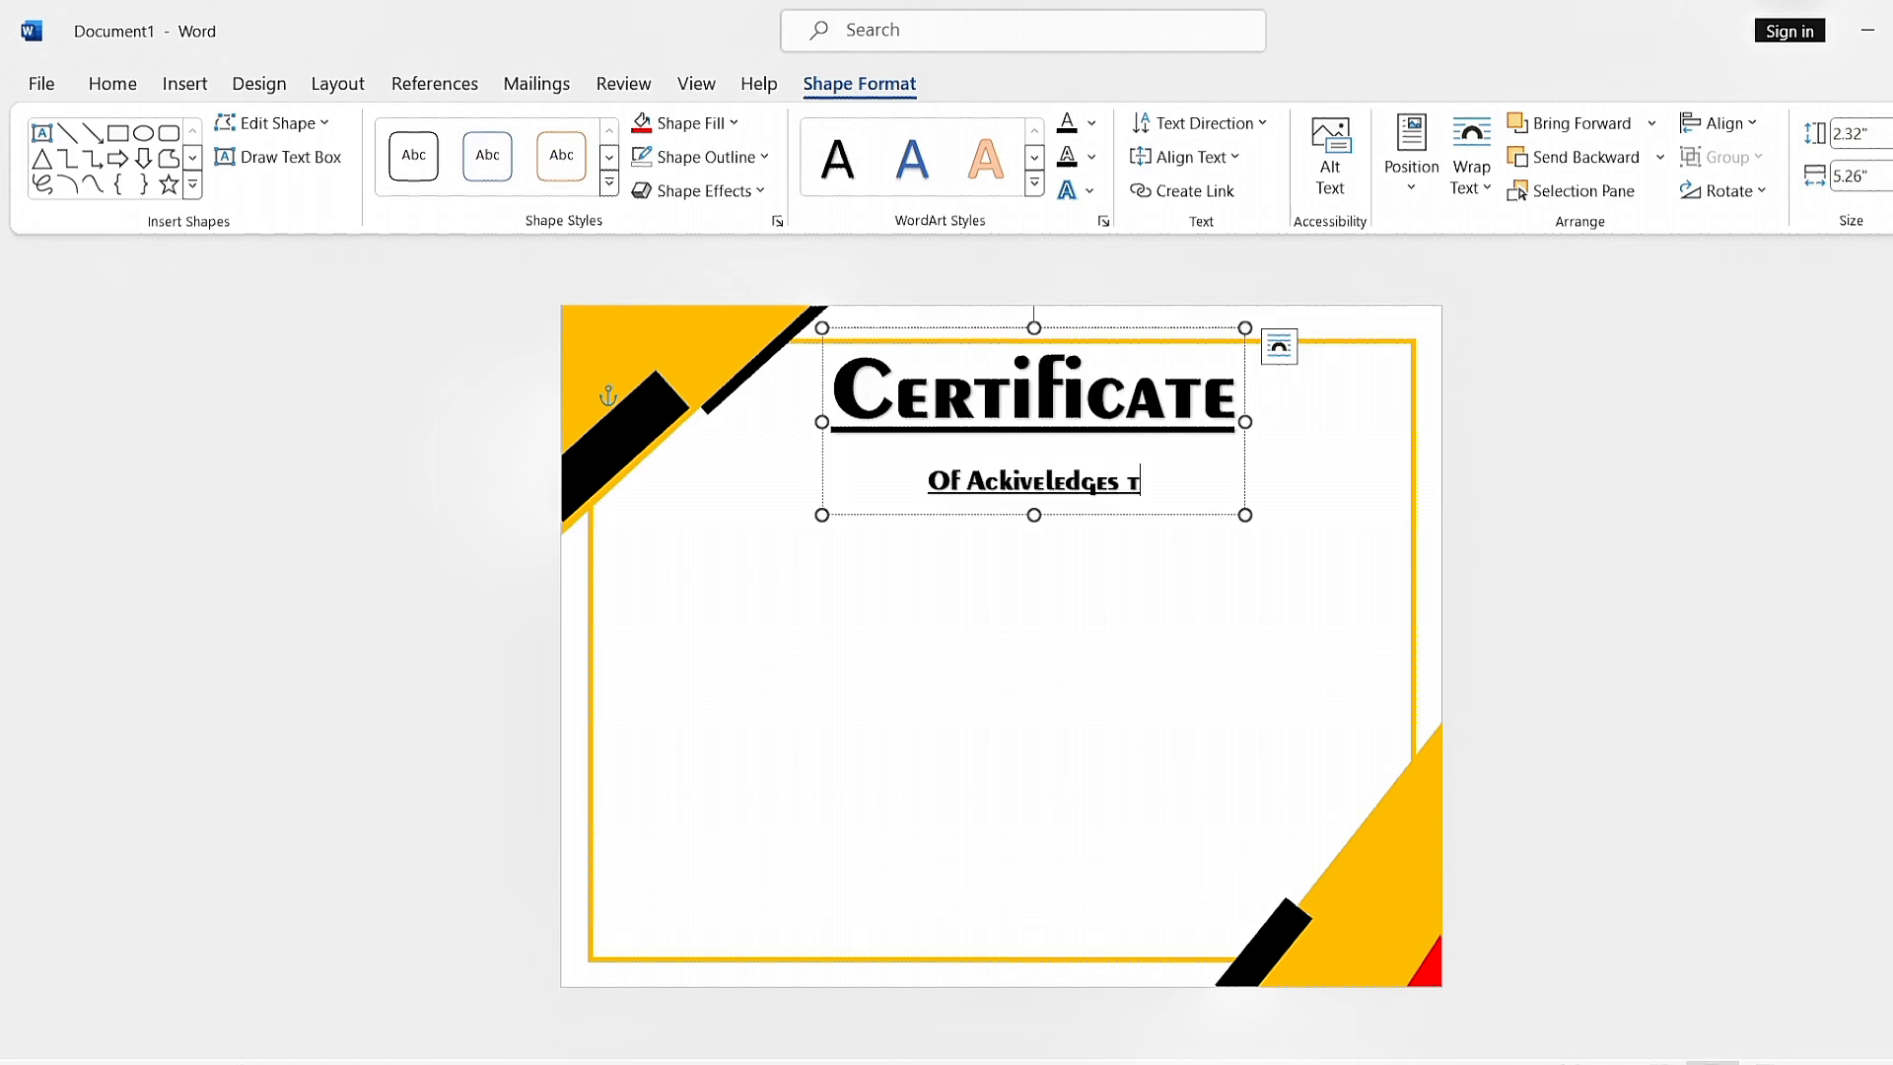
{"action": "type", "text": "hat"}
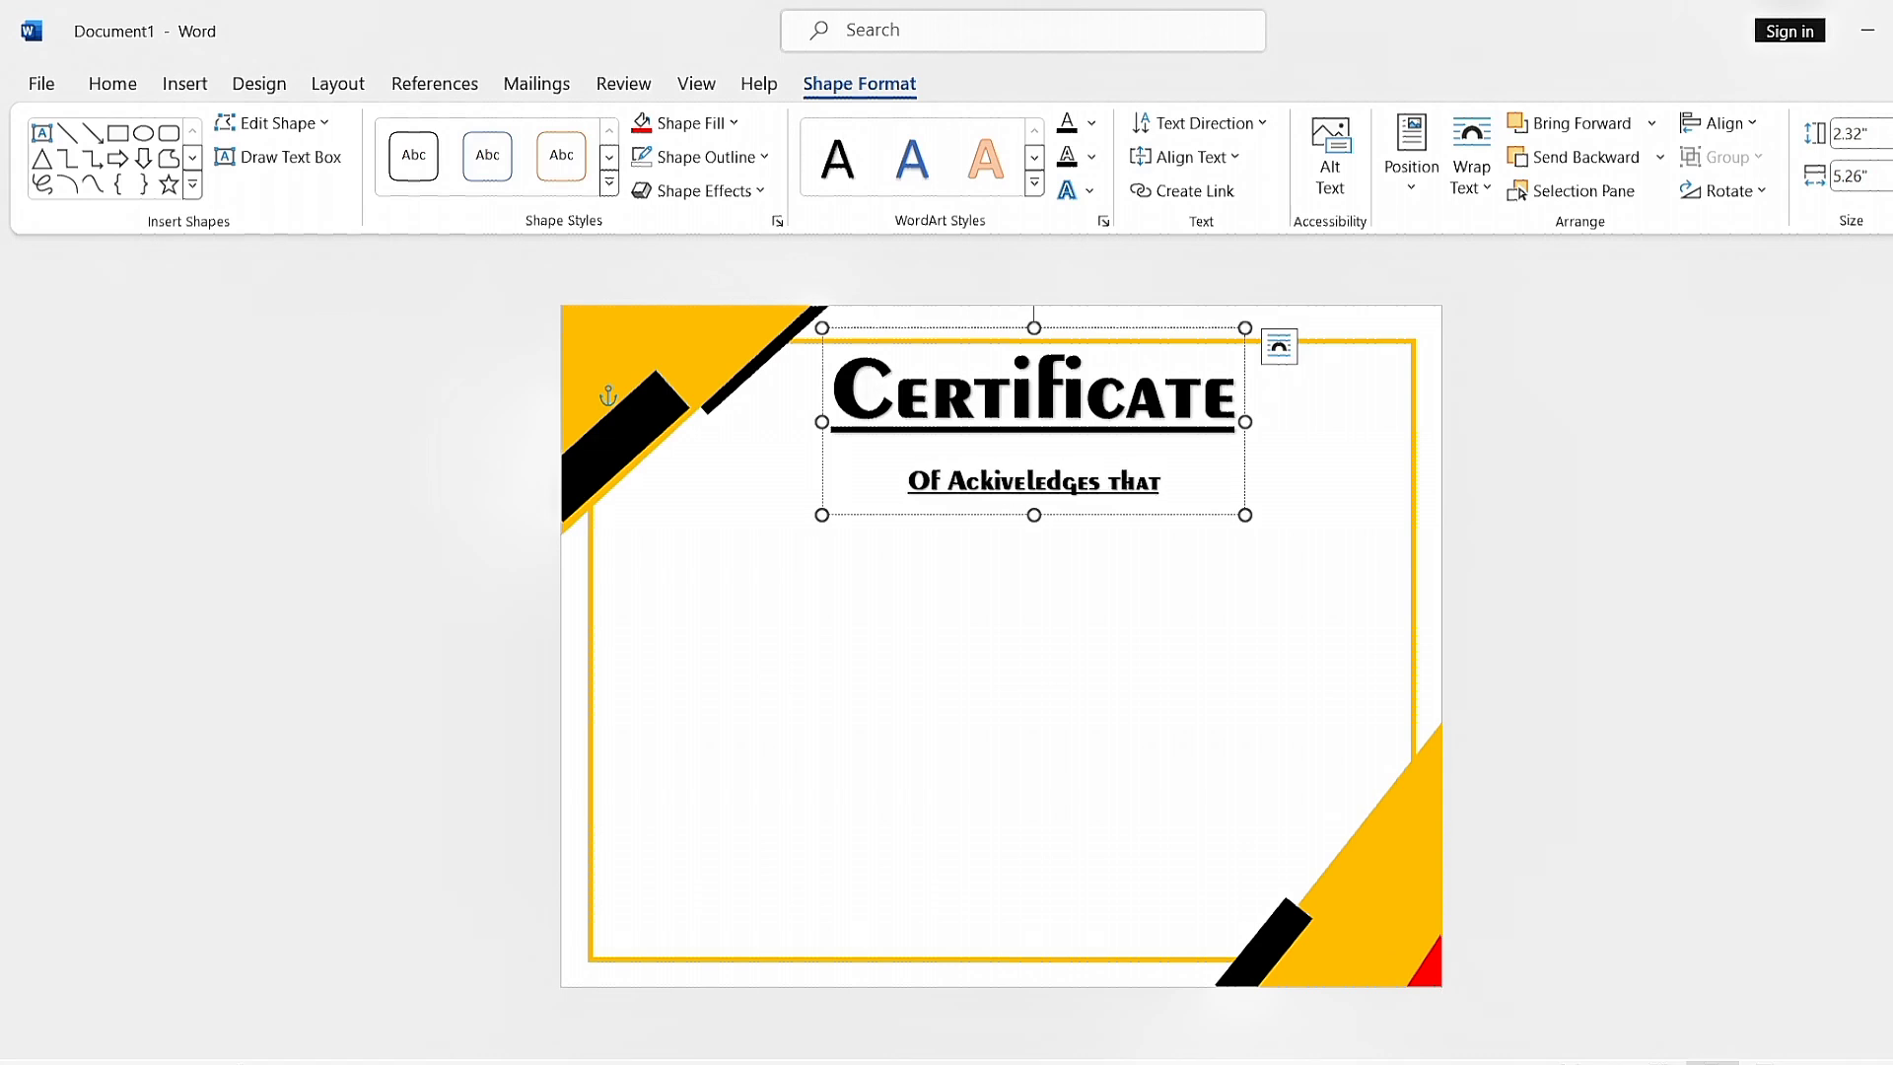
Step: Enlarge the whole "Of Ackiveledges that" subtitle line by two font size increments
{"action": "key", "text": "Home"}
{"action": "triple_click", "coordinate": [1026, 504]}
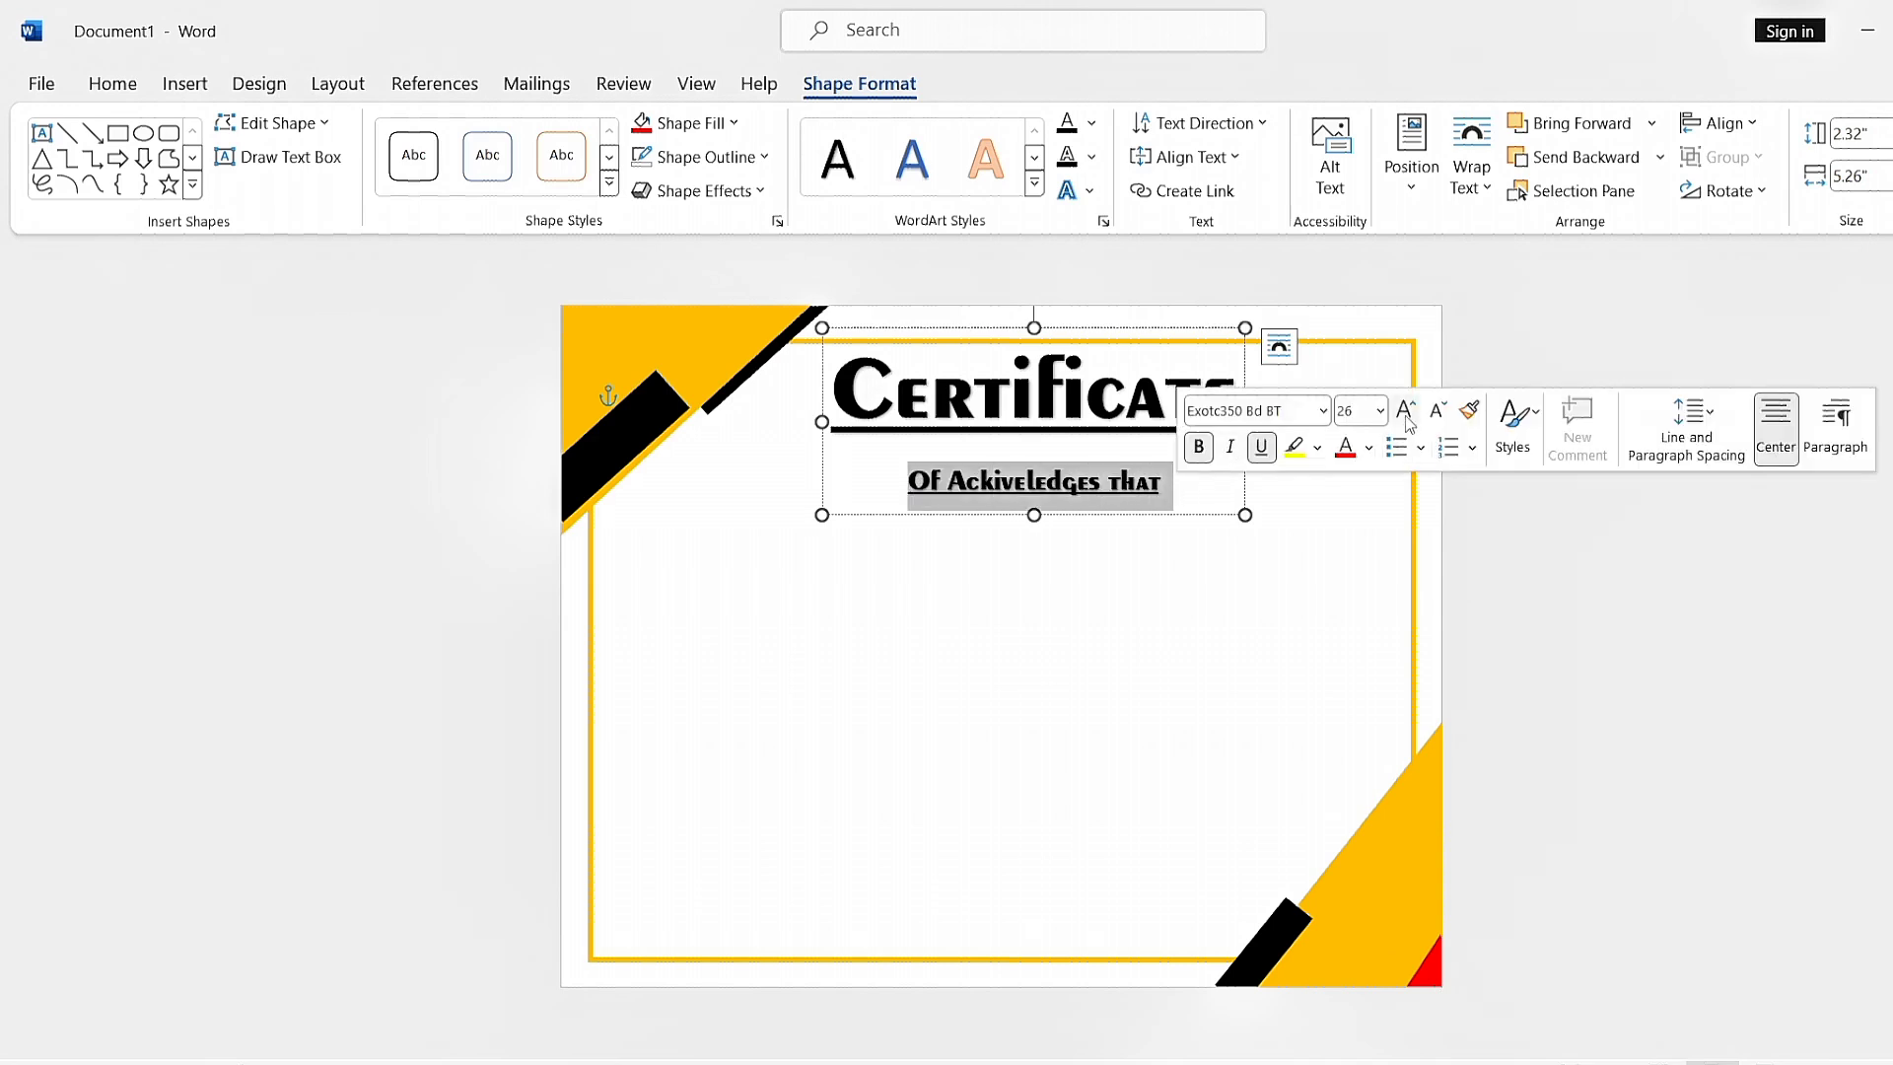
{"action": "left_click", "coordinate": [1407, 412]}
{"action": "left_click", "coordinate": [1407, 412]}
{"action": "left_click", "coordinate": [1148, 521]}
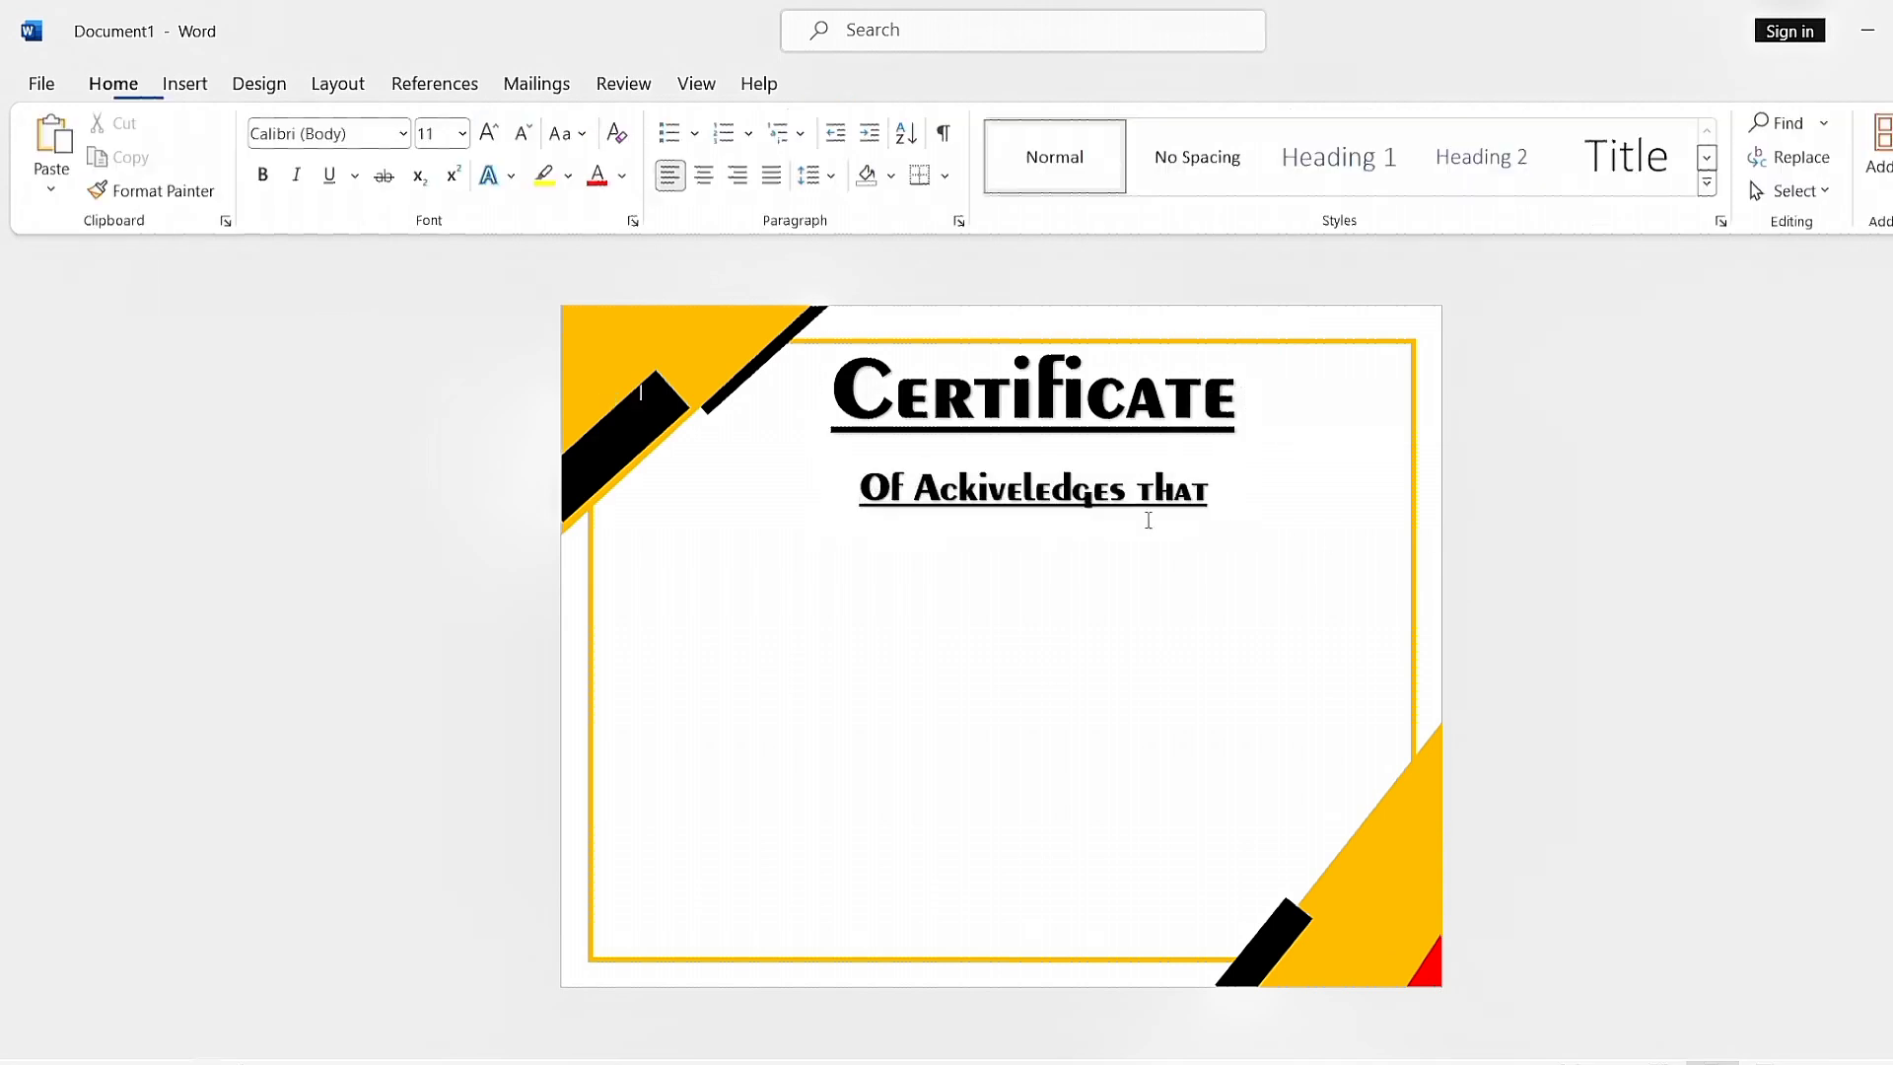
Step: Shift the title text box slightly to the left so it sits better centred on the certificate, and keep it selected
{"action": "left_click", "coordinate": [1148, 520]}
{"action": "left_click", "coordinate": [1149, 533]}
{"action": "left_click_drag", "start_coordinate": [1149, 533], "coordinate": [1132, 532]}
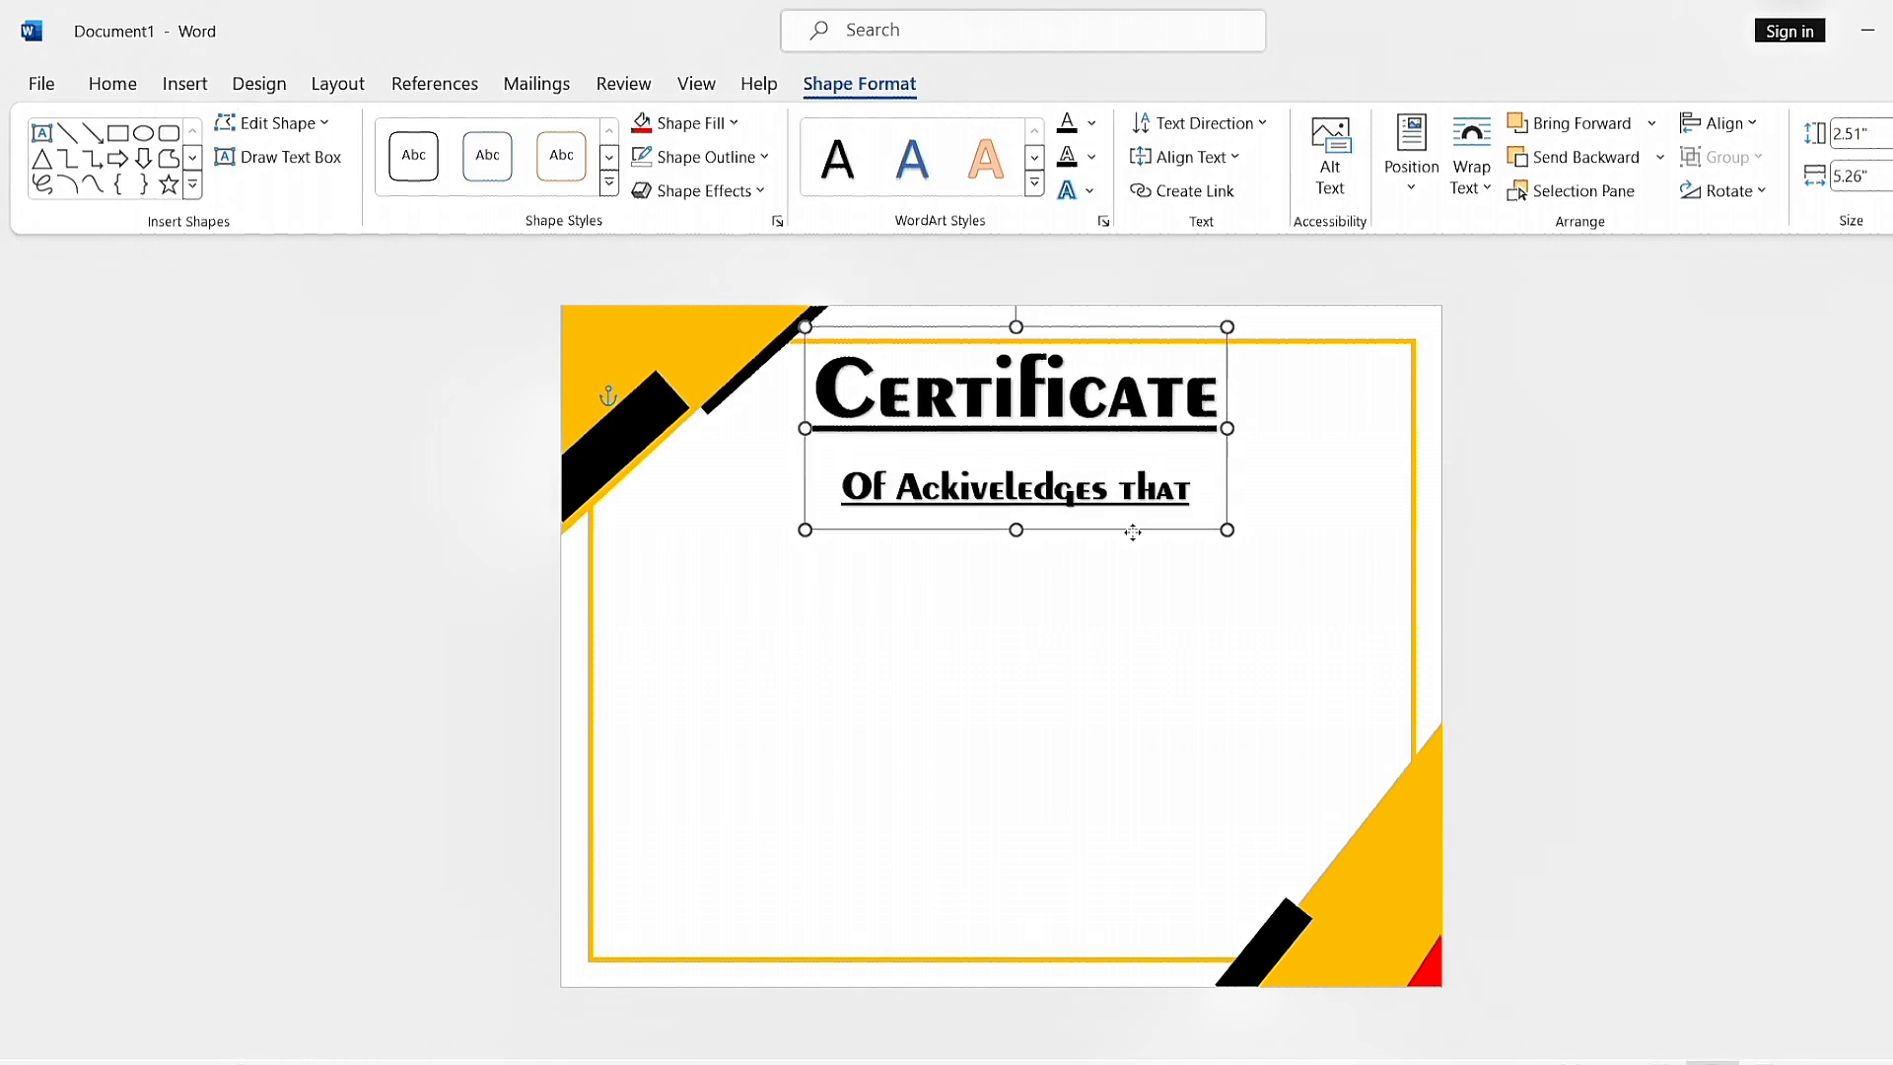
{"action": "left_click", "coordinate": [1429, 562]}
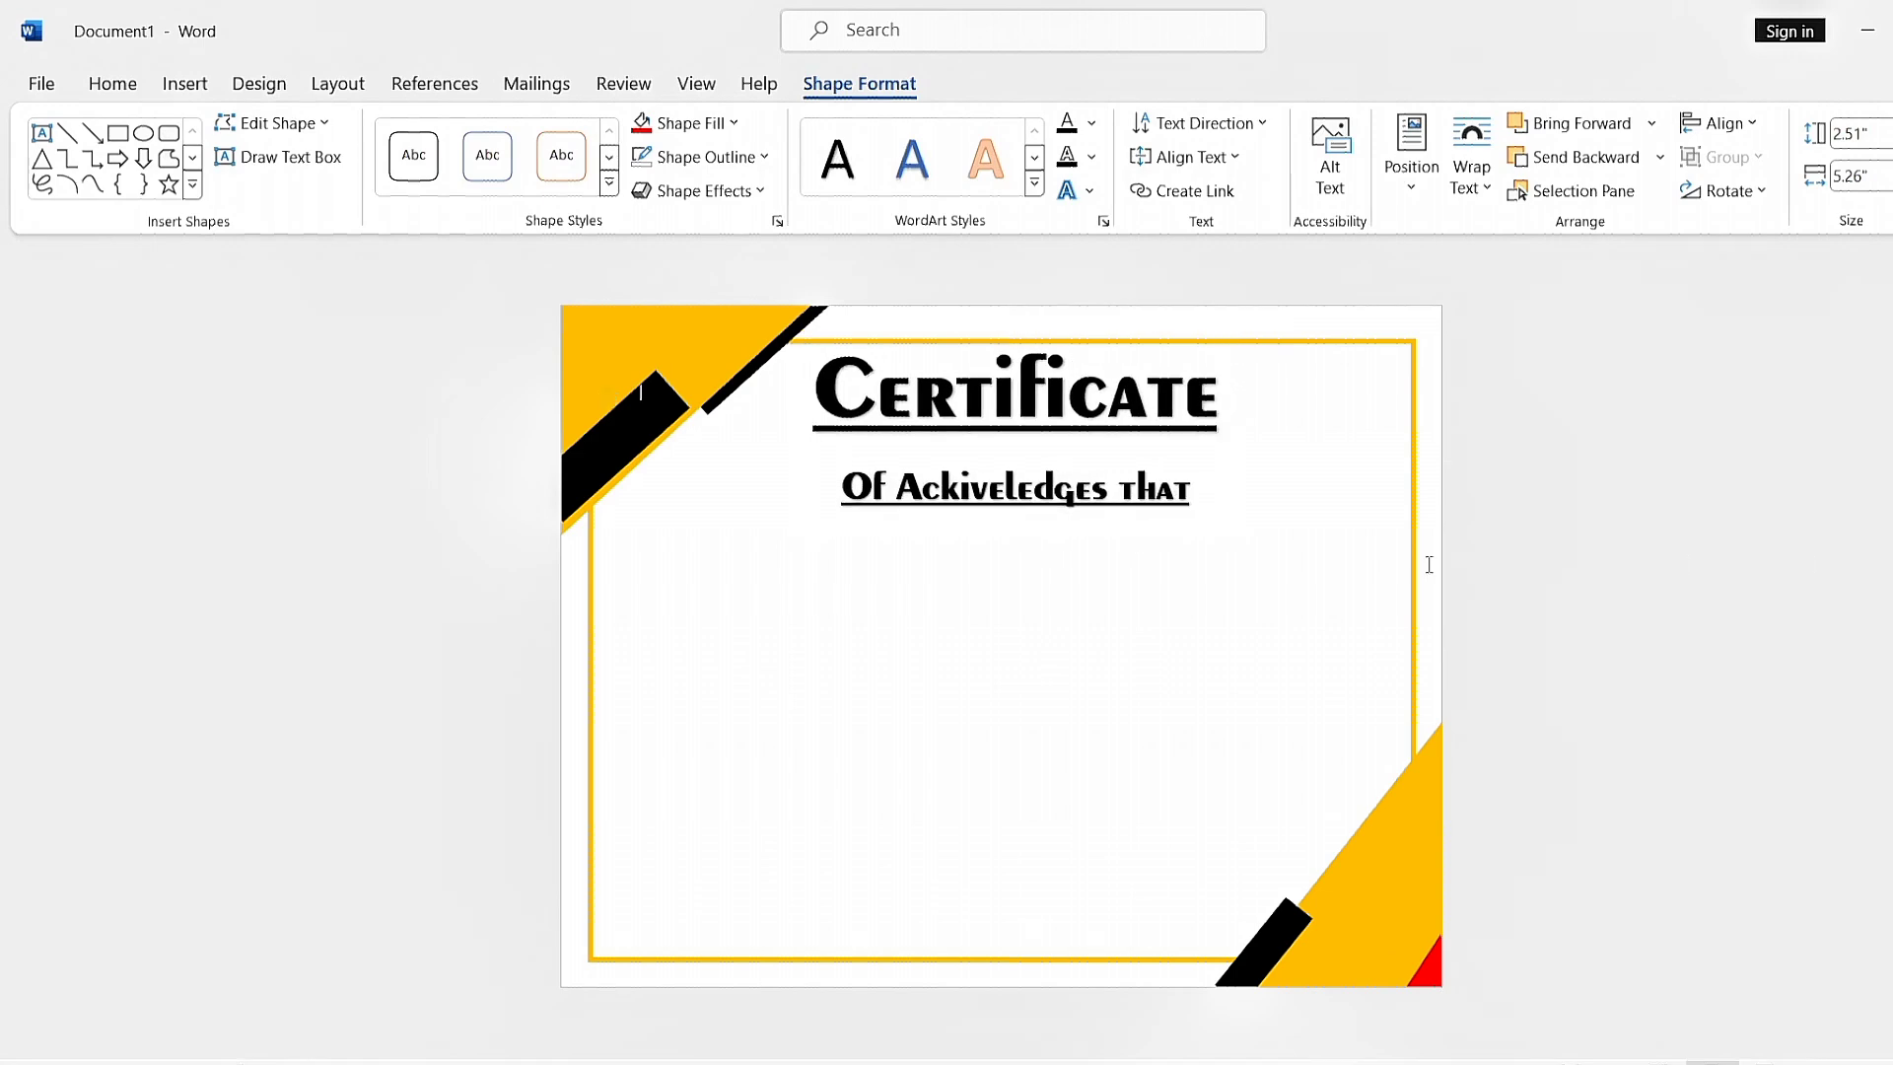
{"action": "left_click", "coordinate": [1135, 518]}
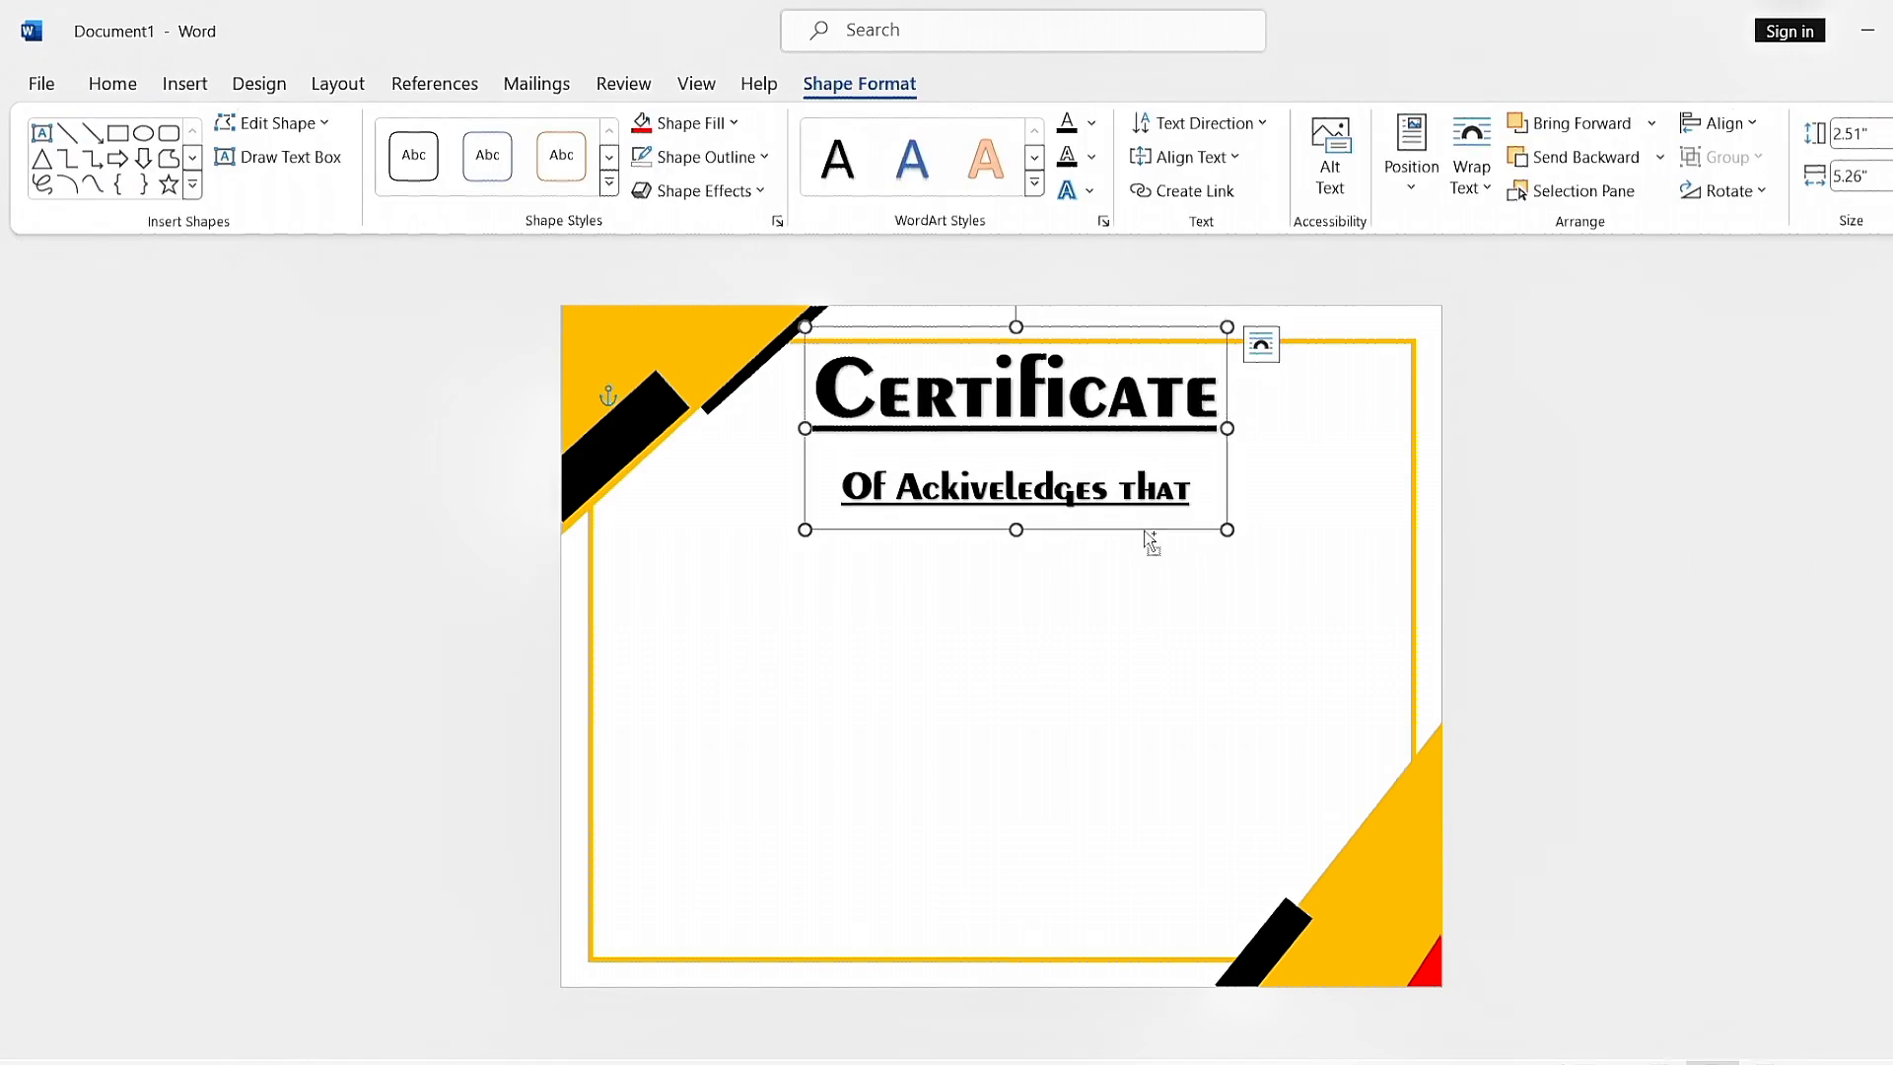